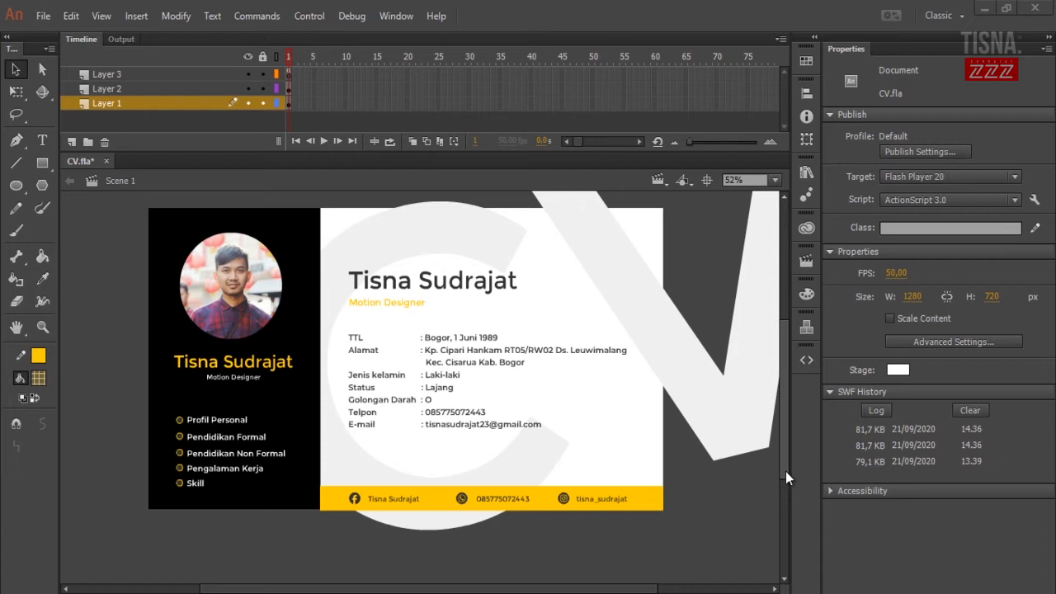
Step: Examine the CV layout's elements: the large background letters, the footer contact labels, the profile photo, and the black sidebar with its name text
left_click_drag(785, 471, 785, 469)
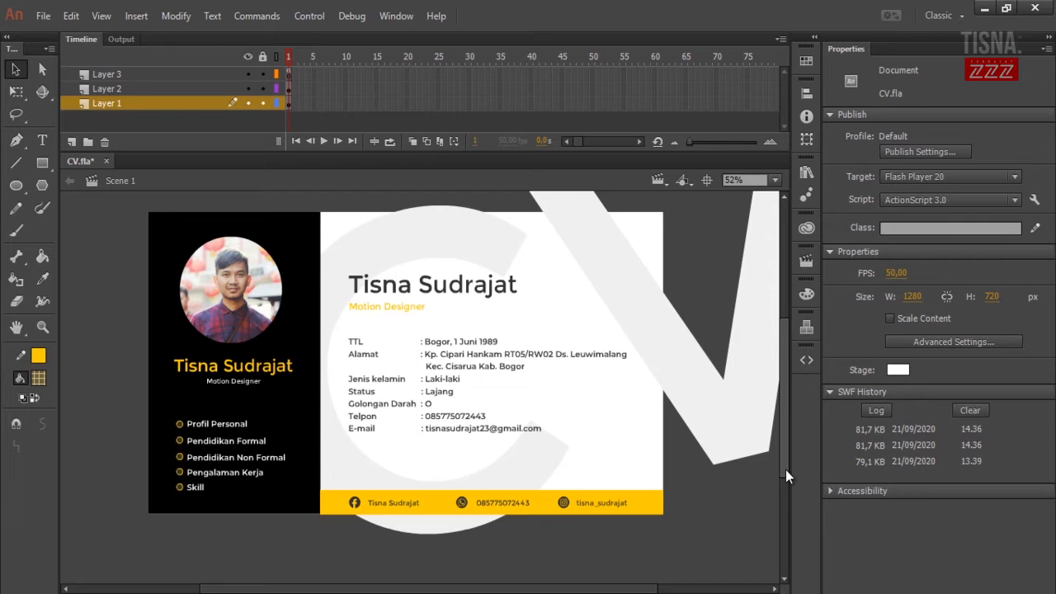
left_click_drag(786, 469, 786, 464)
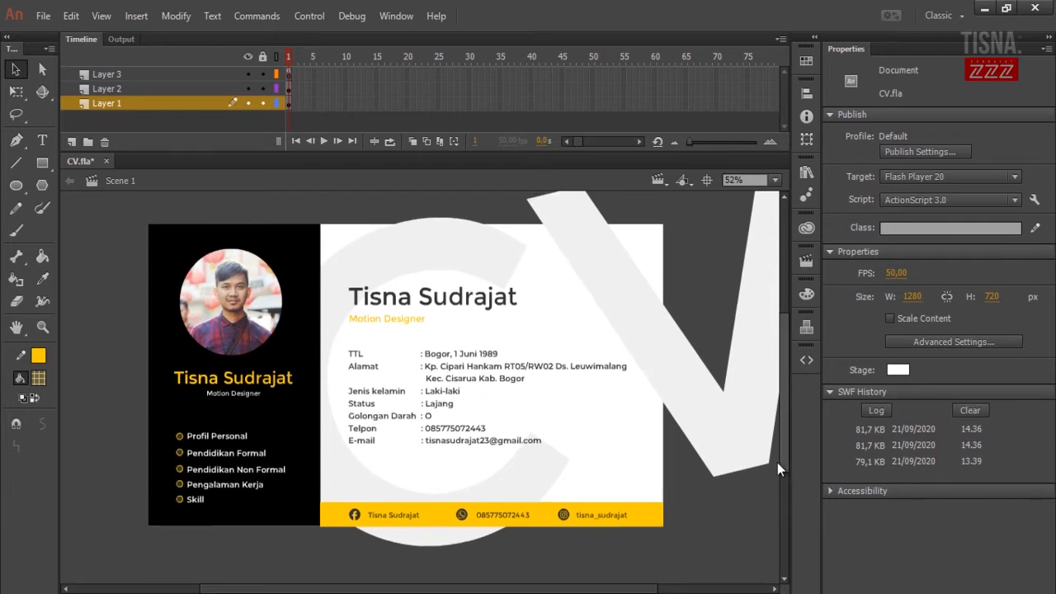
left_click(668, 373)
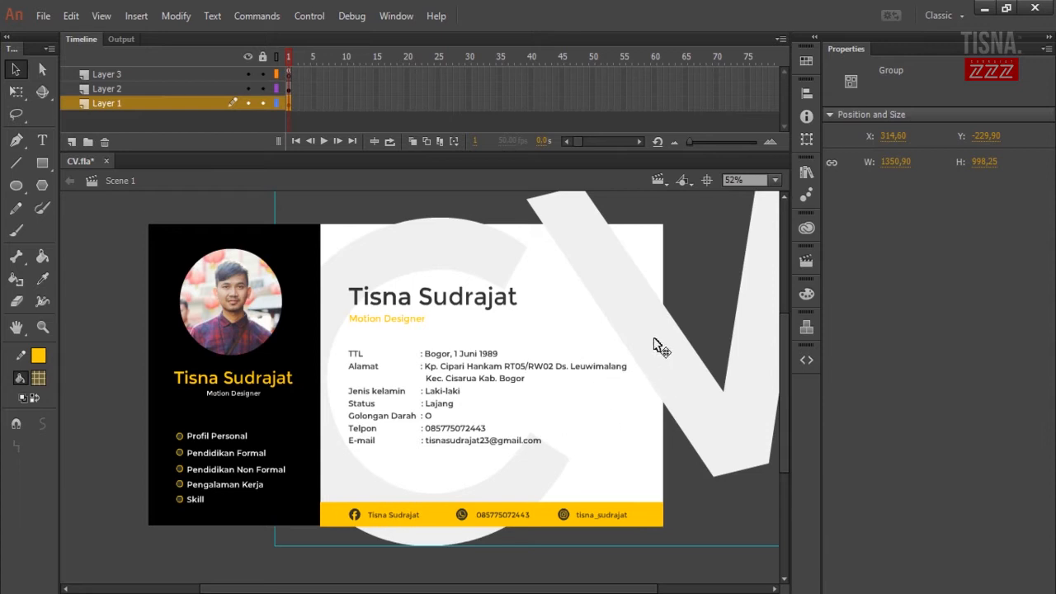
left_click(396, 516)
left_click(502, 516)
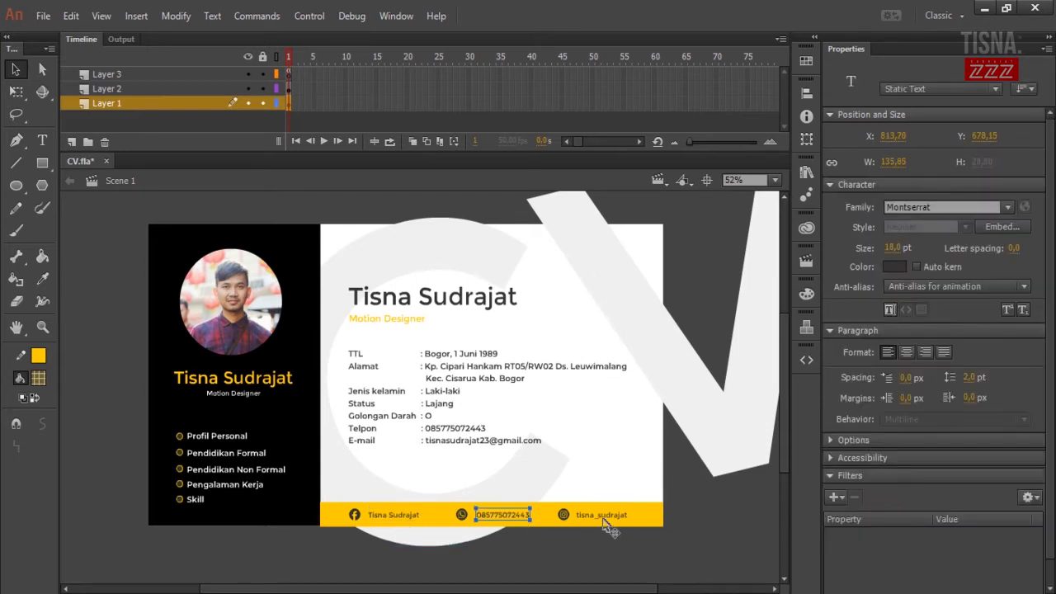
left_click(611, 518)
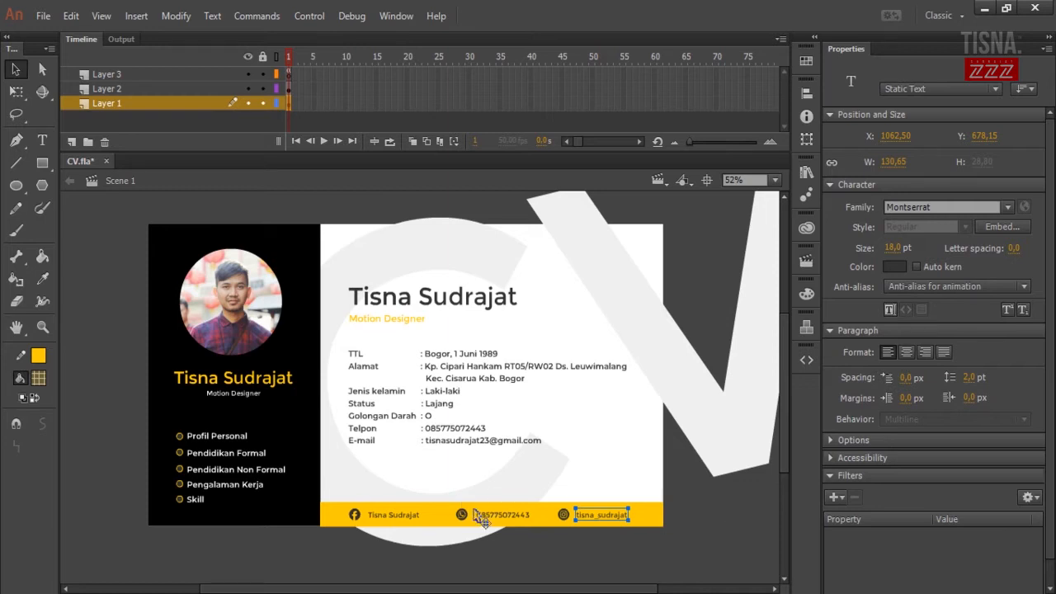
left_click(237, 279)
left_click(268, 203)
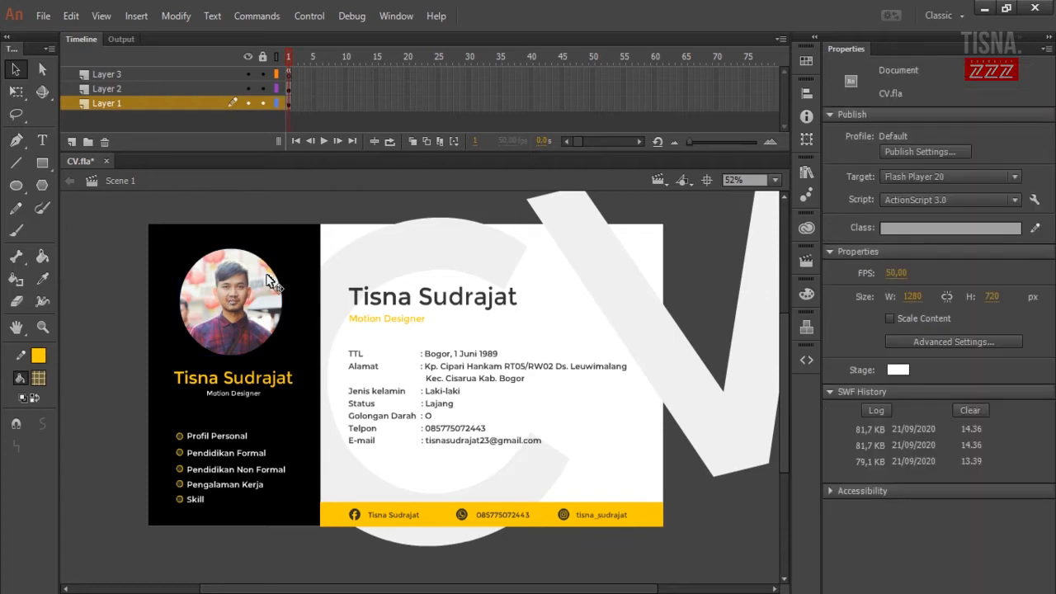
left_click(258, 383)
left_click(249, 393)
left_click(299, 346)
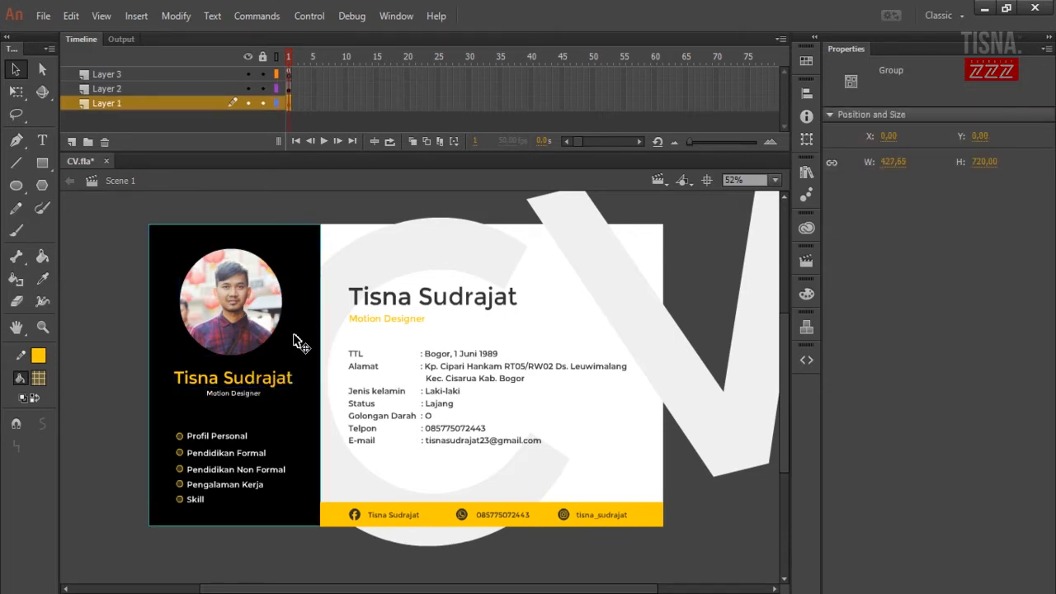
left_click(234, 211)
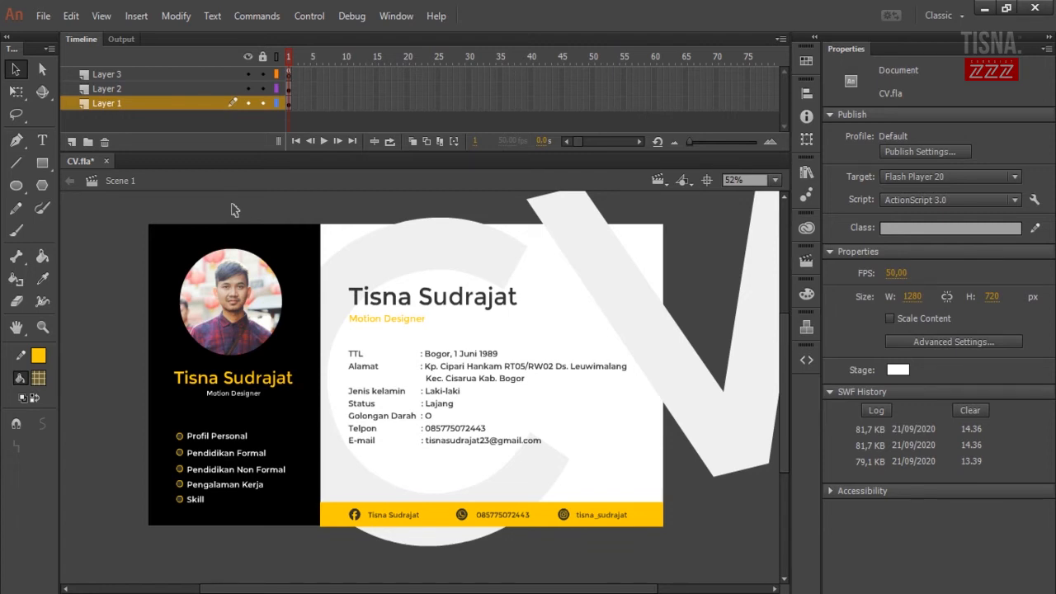
Step: Group the Facebook, WhatsApp and Instagram icons, their three contact labels and the yellow footer bar into one object
left_click(405, 518)
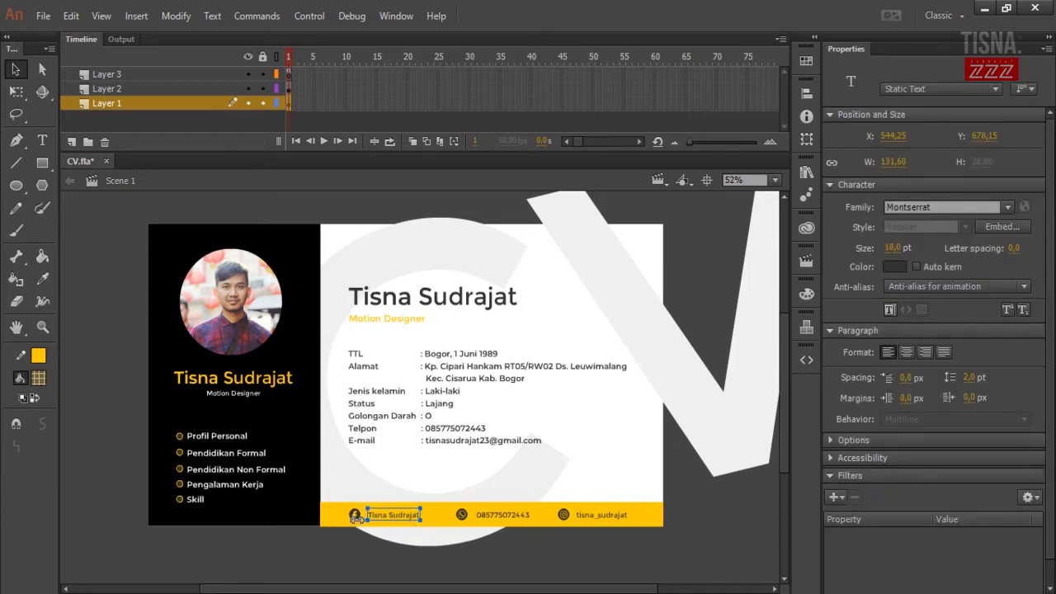
left_click(355, 515, "shift")
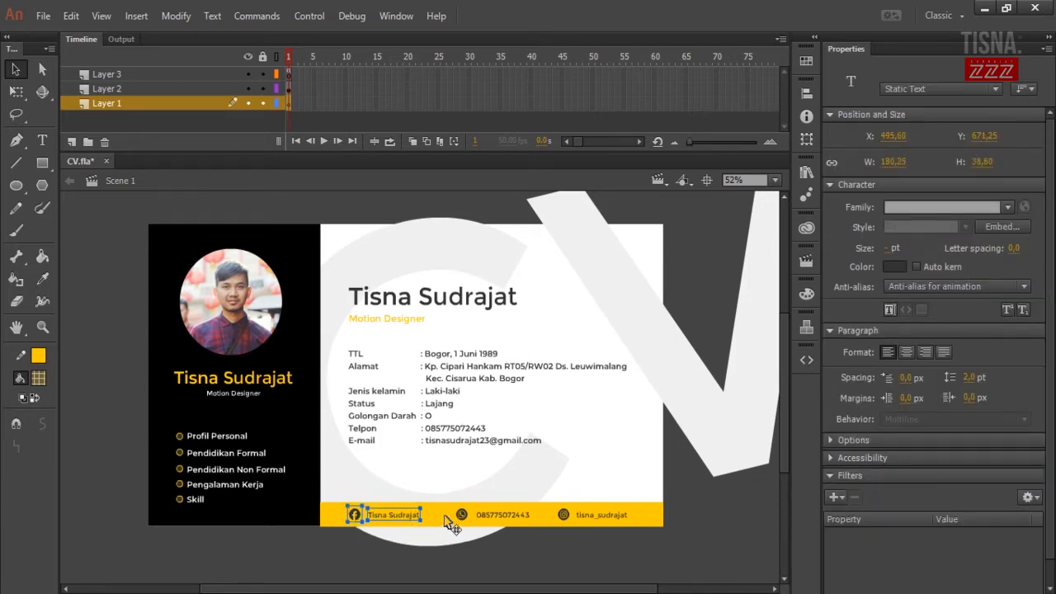
left_click(462, 516, "shift")
left_click(503, 516, "shift")
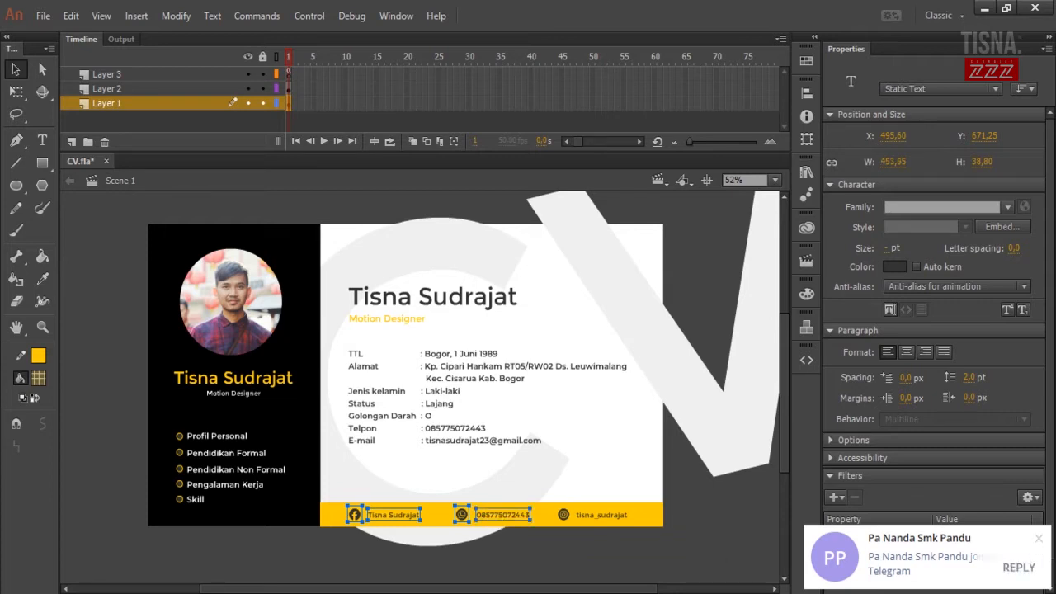
left_click(1041, 537)
left_click(607, 518, "shift")
left_click(544, 523, "shift")
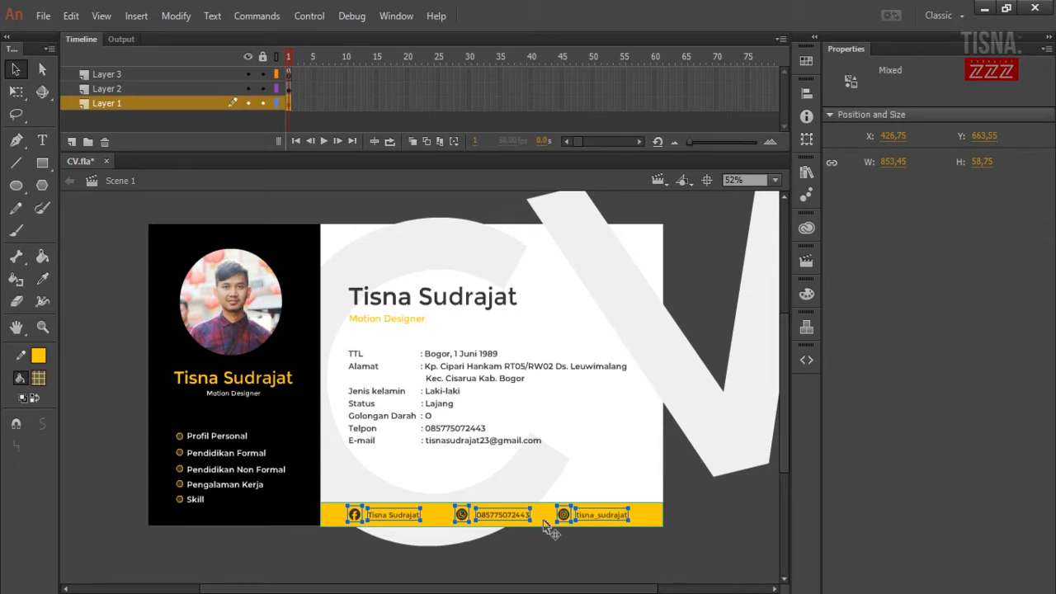
key("ctrl+g")
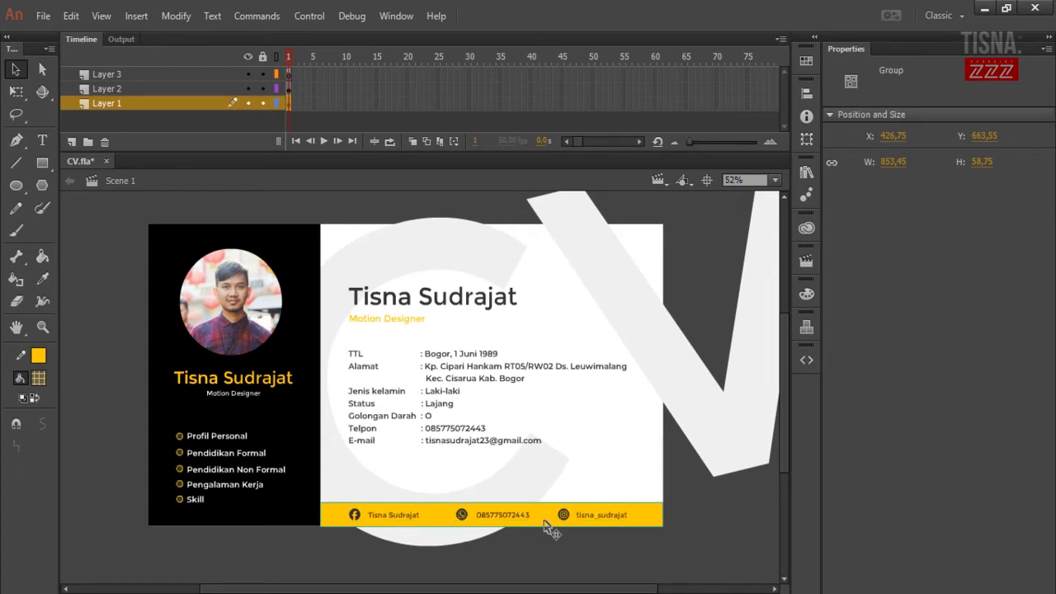
left_click(320, 563)
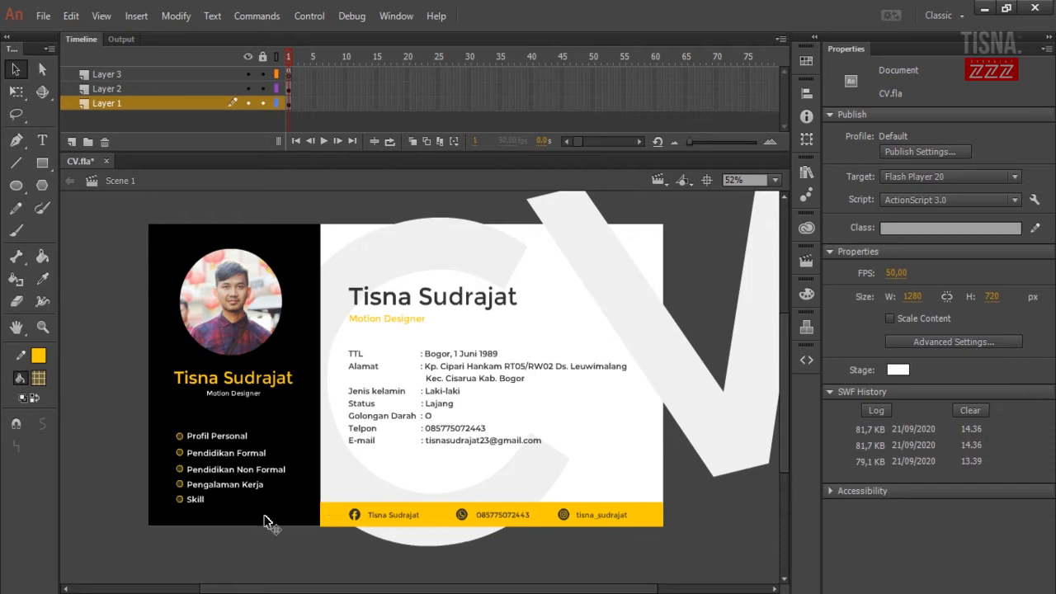
Step: Group the name and the Motion Designer subtitle beneath the photo in the black sidebar
left_click(475, 384)
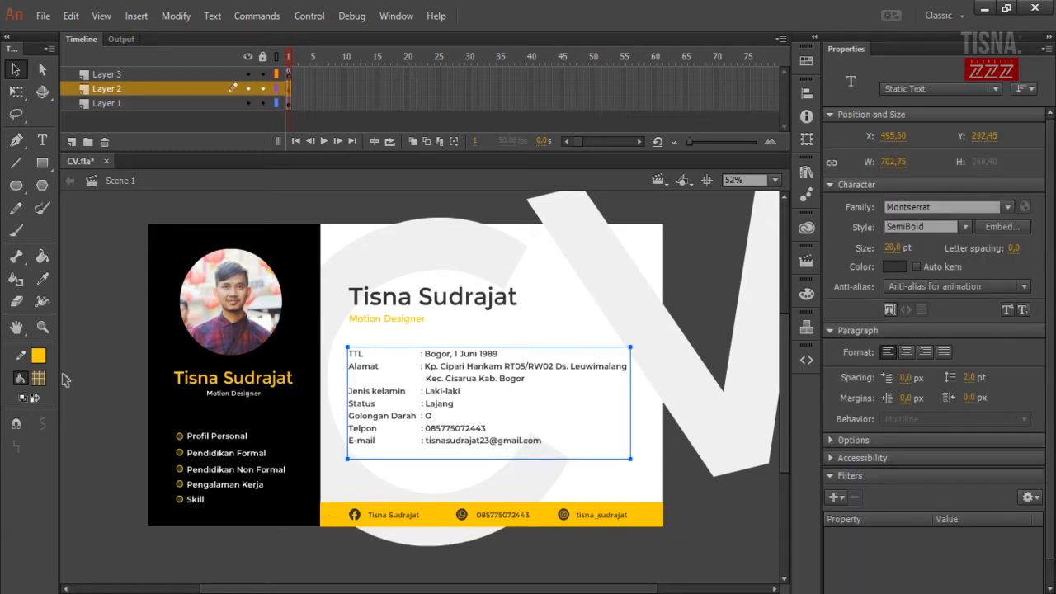
left_click(111, 340)
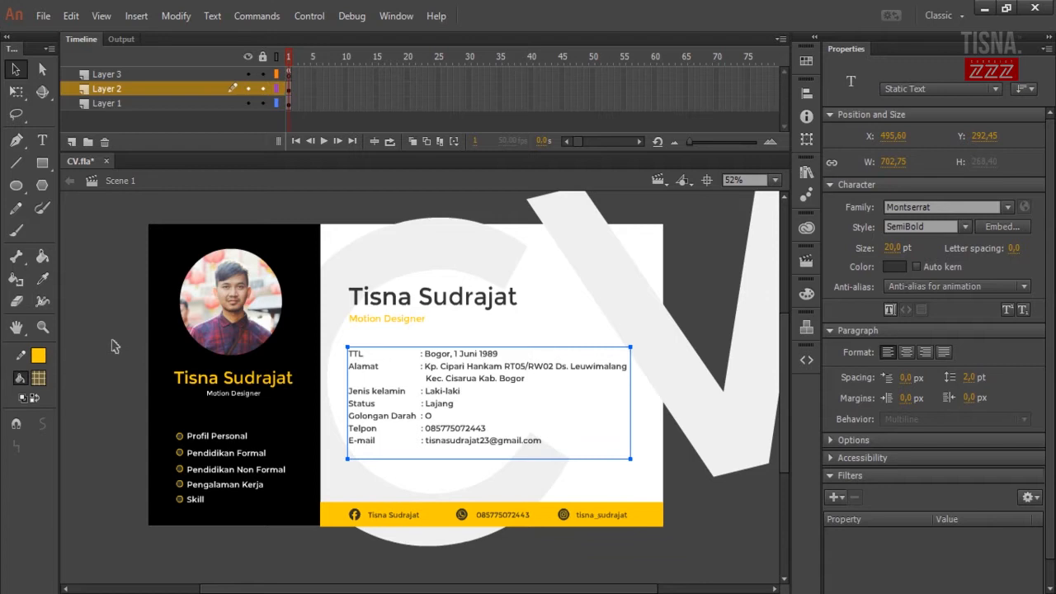
left_click(250, 381)
left_click(242, 393, "shift")
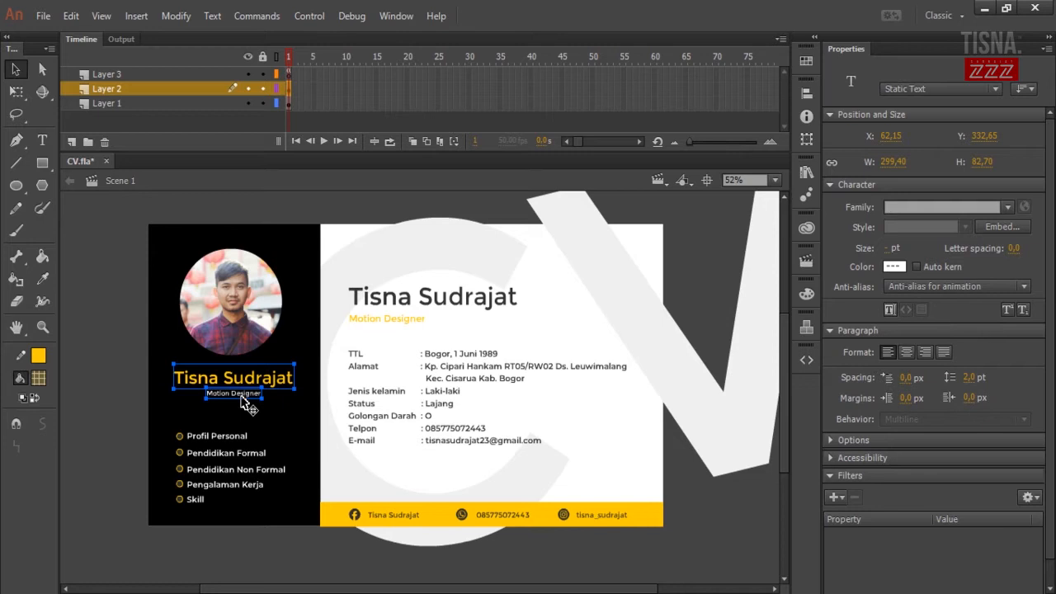
key("ctrl+g")
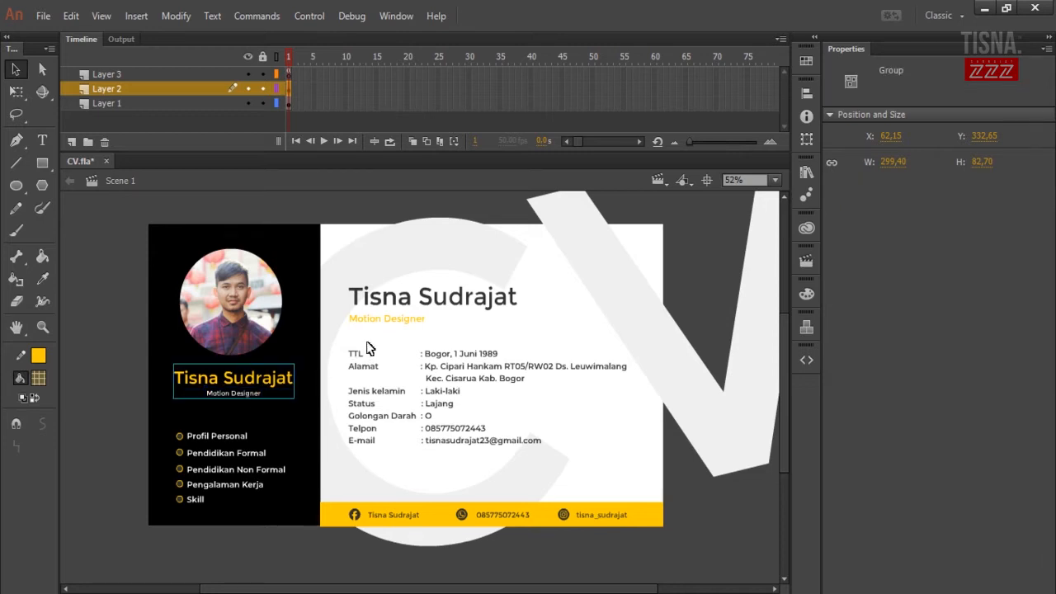
Step: Group the large name heading and its Motion Designer subtitle in the white content area
left_click(386, 318)
left_click(385, 299, "shift")
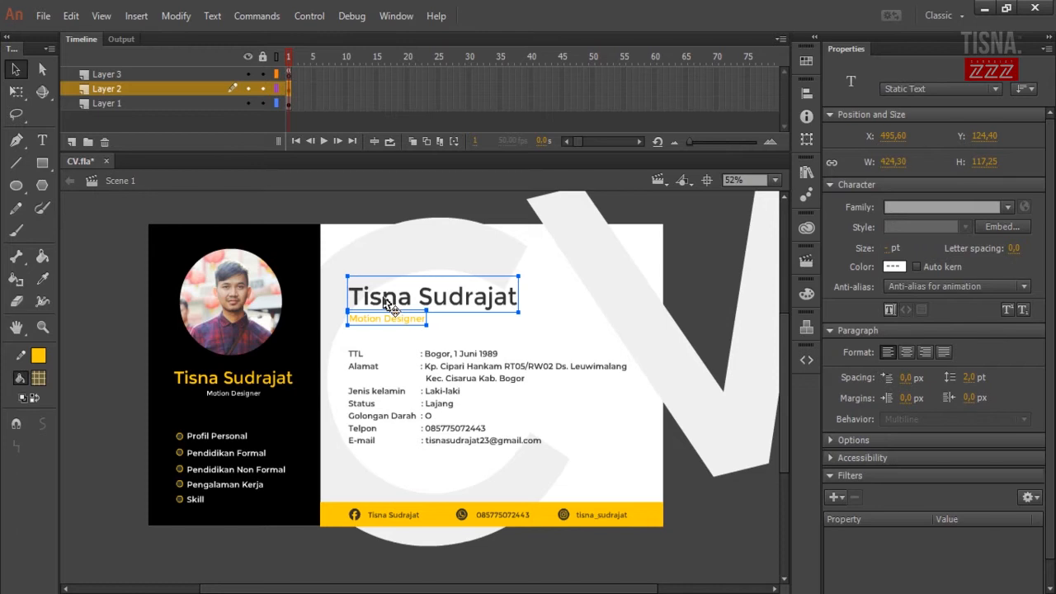
key("ctrl+g")
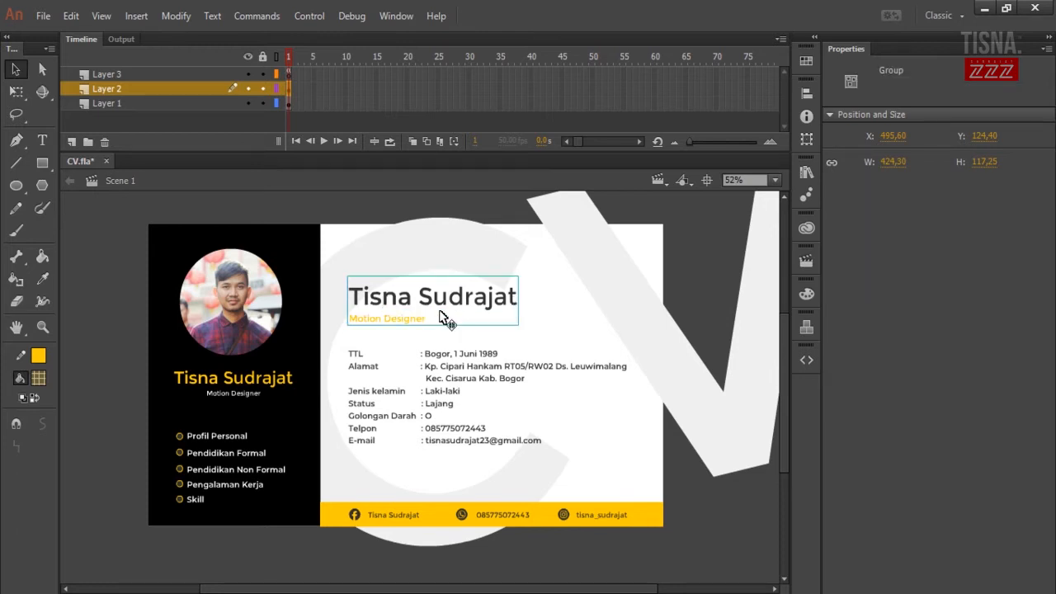
left_click(334, 206)
left_click(248, 307)
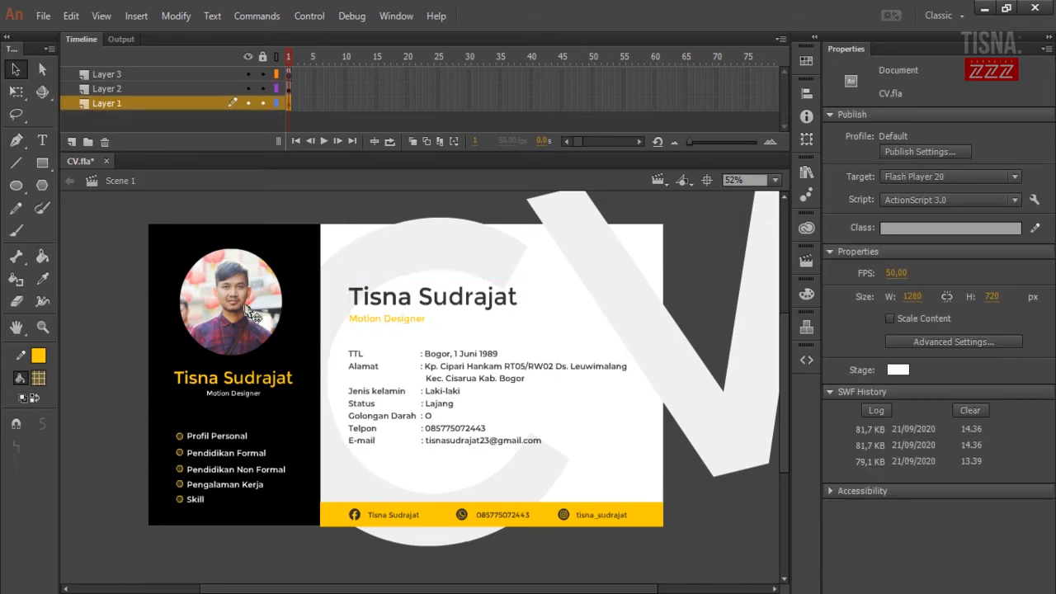
left_click(302, 302)
left_click(218, 438)
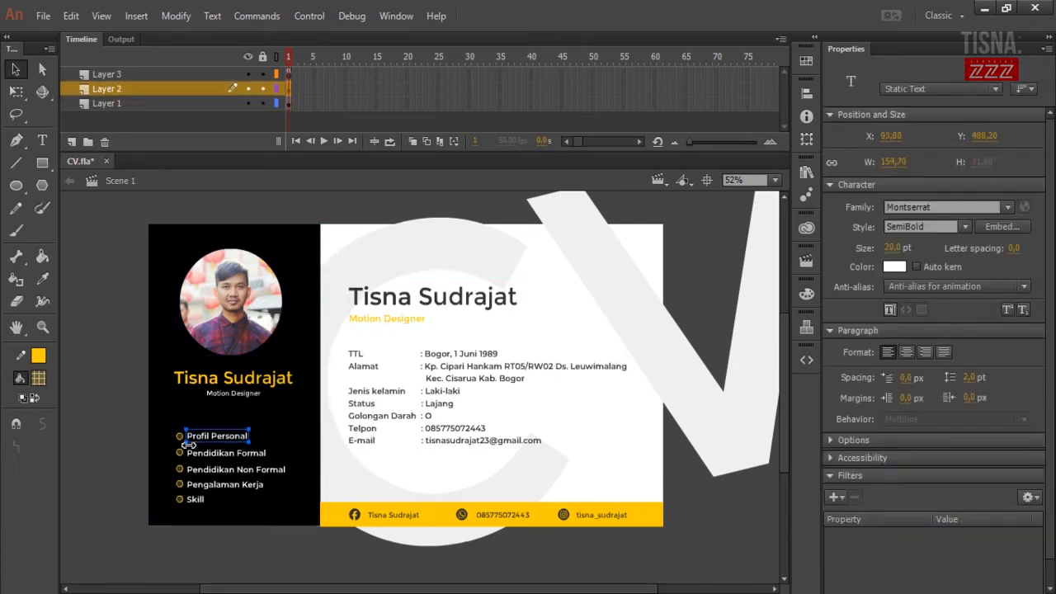
left_click(116, 438)
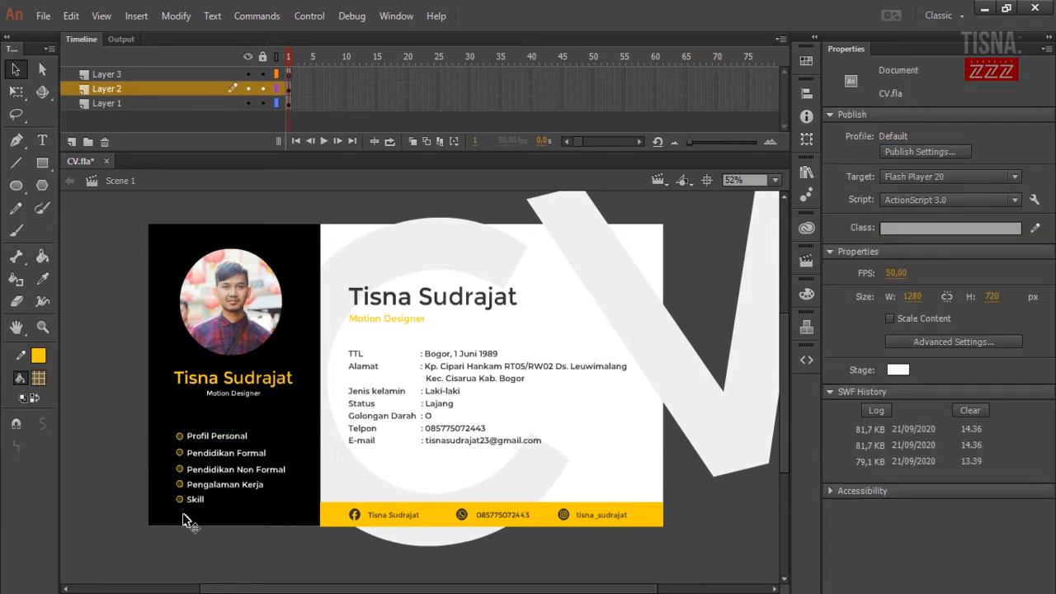
Step: Convert the Profil Personal menu label together with its round bullet into a Button symbol named PROFIL
scroll(783, 404, "down", 1)
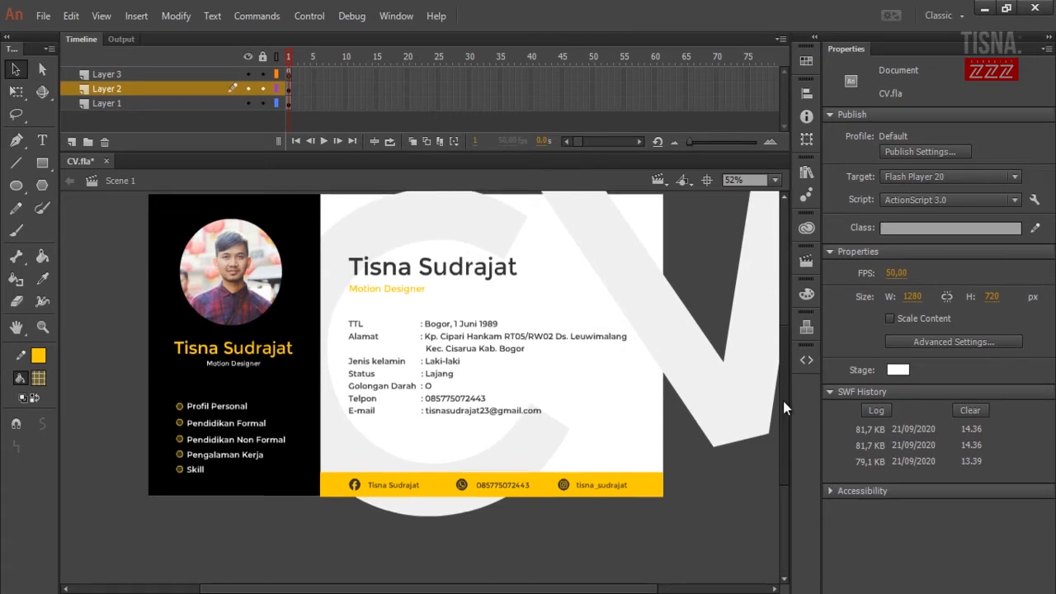
scroll(783, 402, "up", 1)
left_click_drag(499, 589, 477, 592)
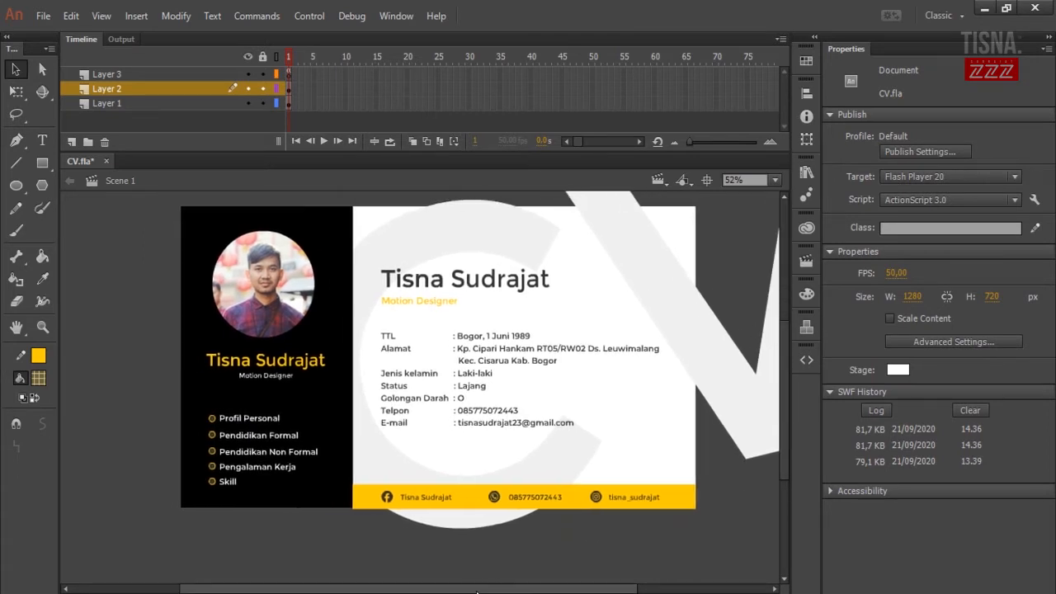
scroll(224, 458, "up", 2)
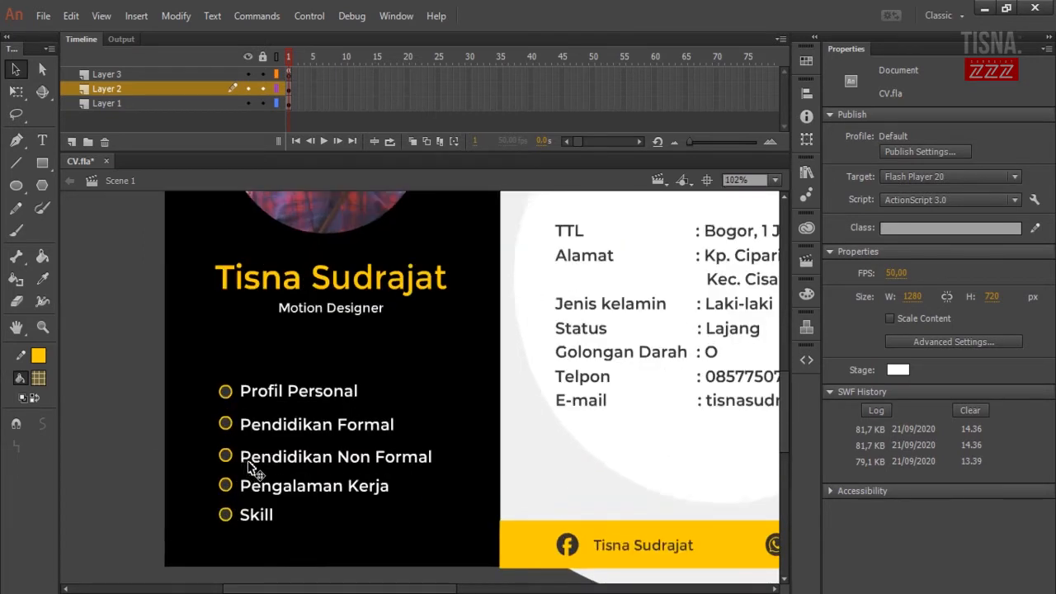
scroll(289, 475, "up", 1)
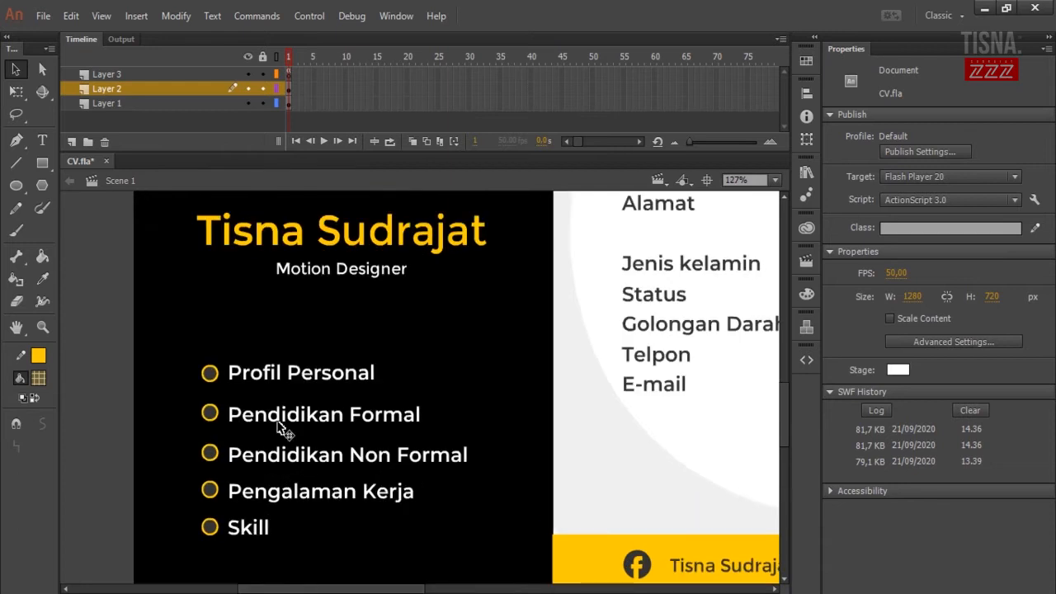
left_click(281, 379)
left_click(211, 372, "shift")
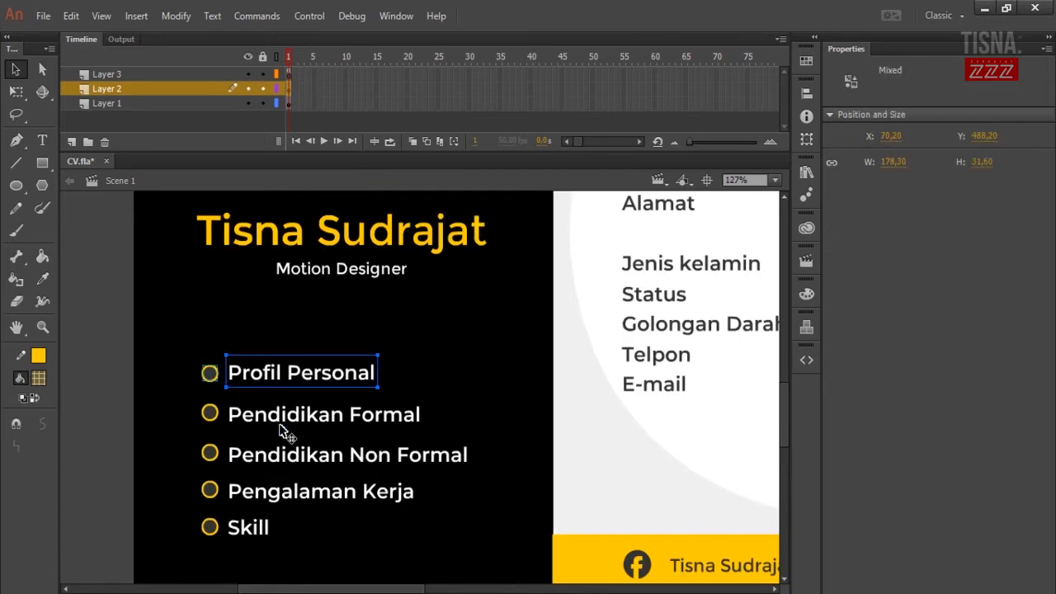
right_click(303, 385)
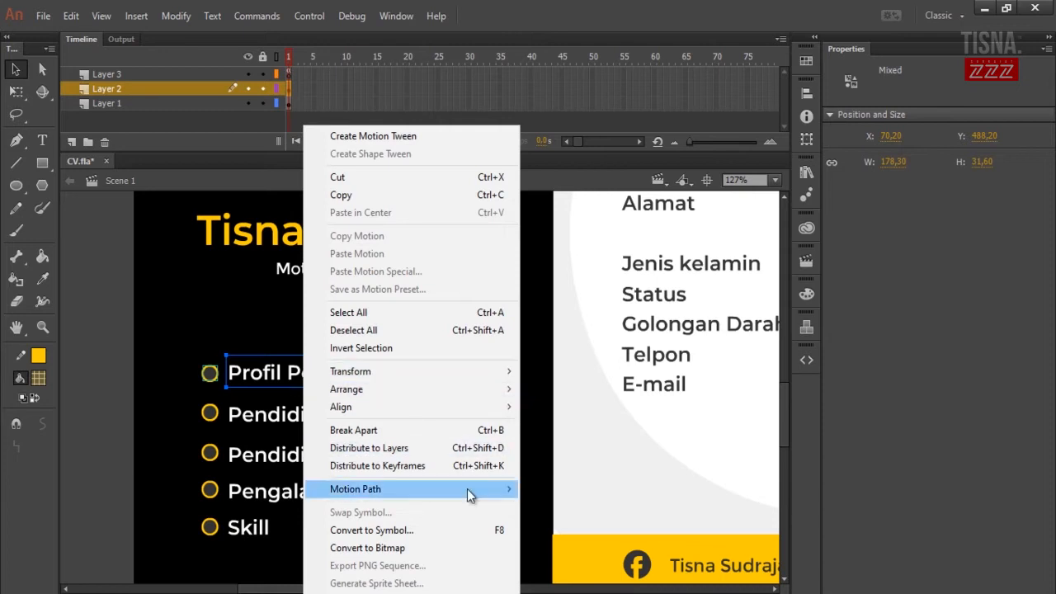
left_click(417, 532)
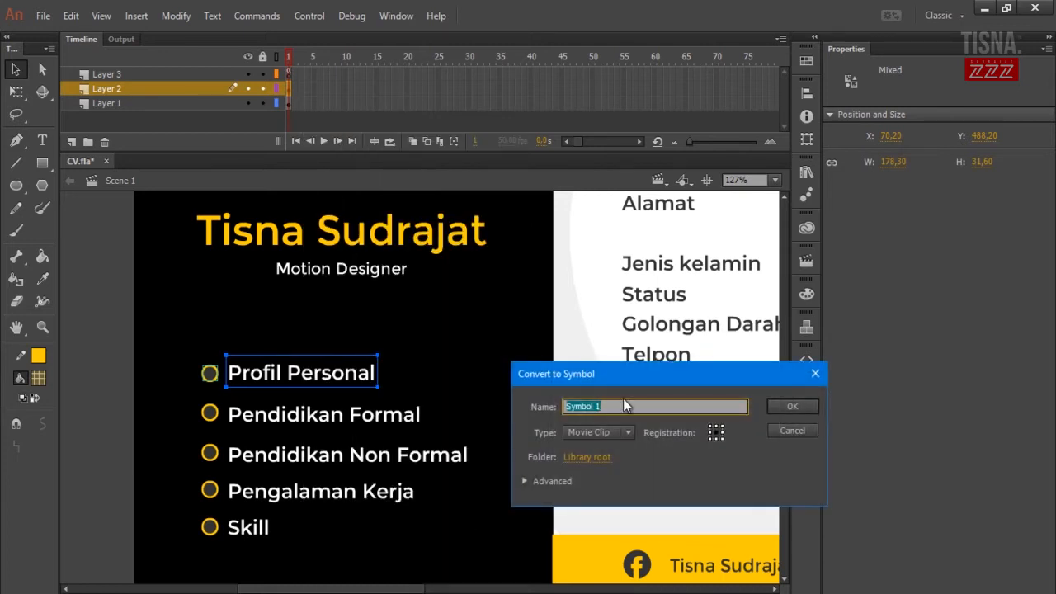
left_click(608, 434)
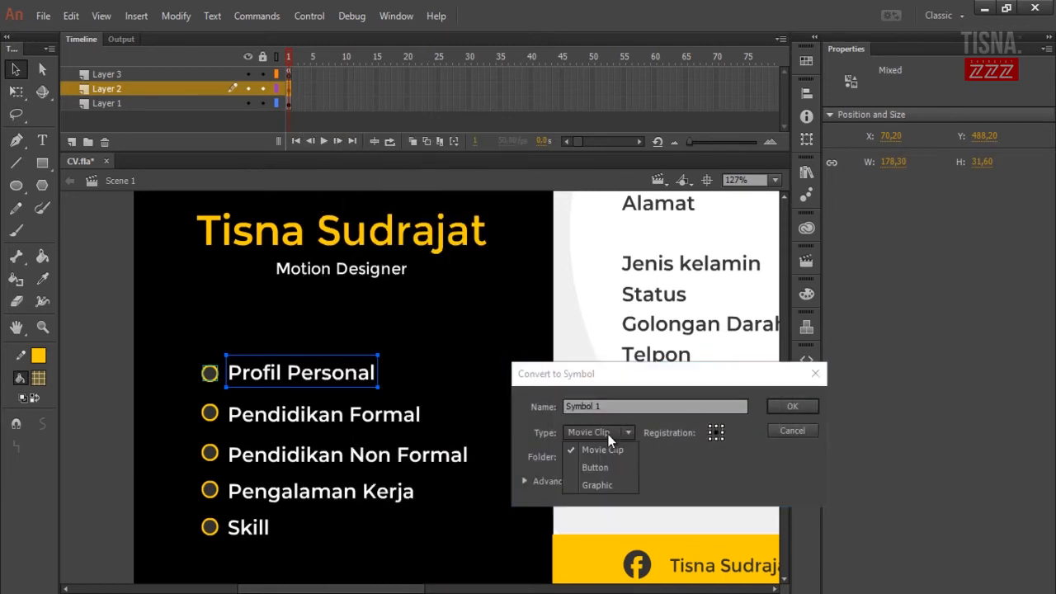
left_click(616, 468)
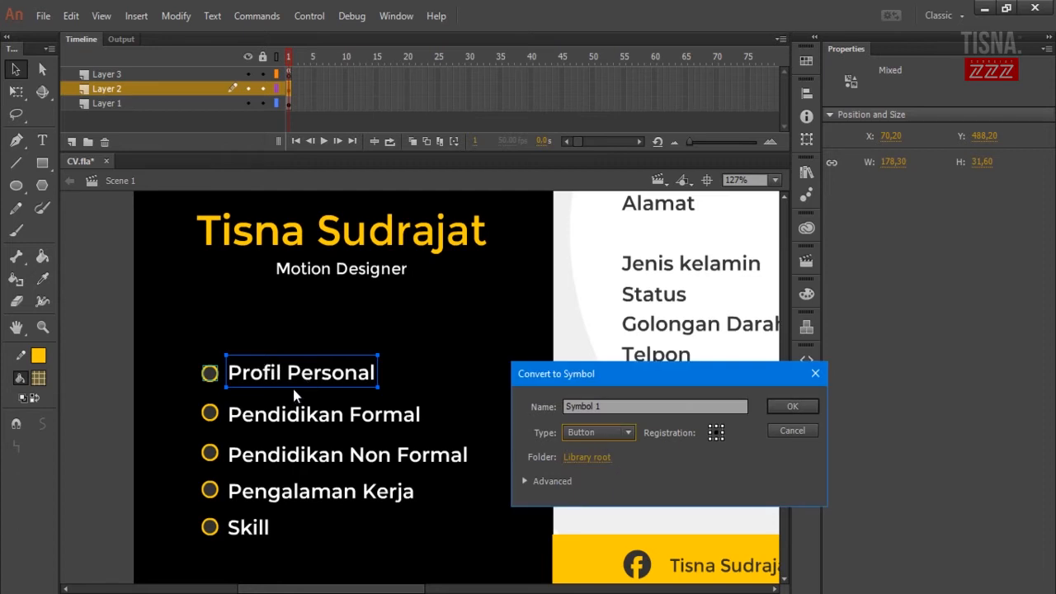
left_click_drag(608, 405, 518, 404)
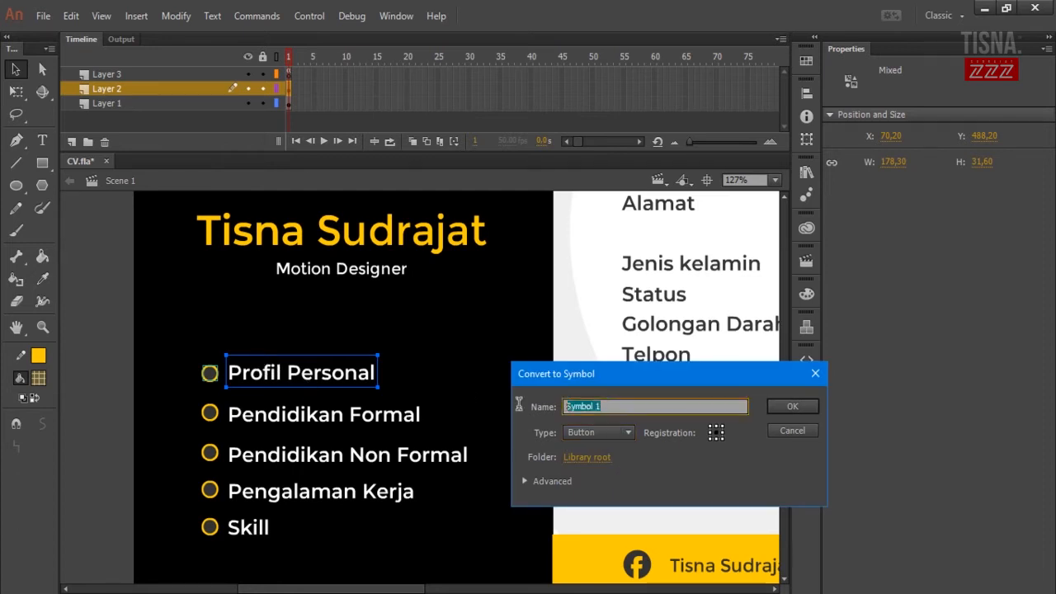
type("PROFIL")
left_click(810, 408)
Step: Convert the Pendidikan Formal menu label together with its round bullet into a Button symbol named PENDIDIKAN FORMAL
left_click(235, 415)
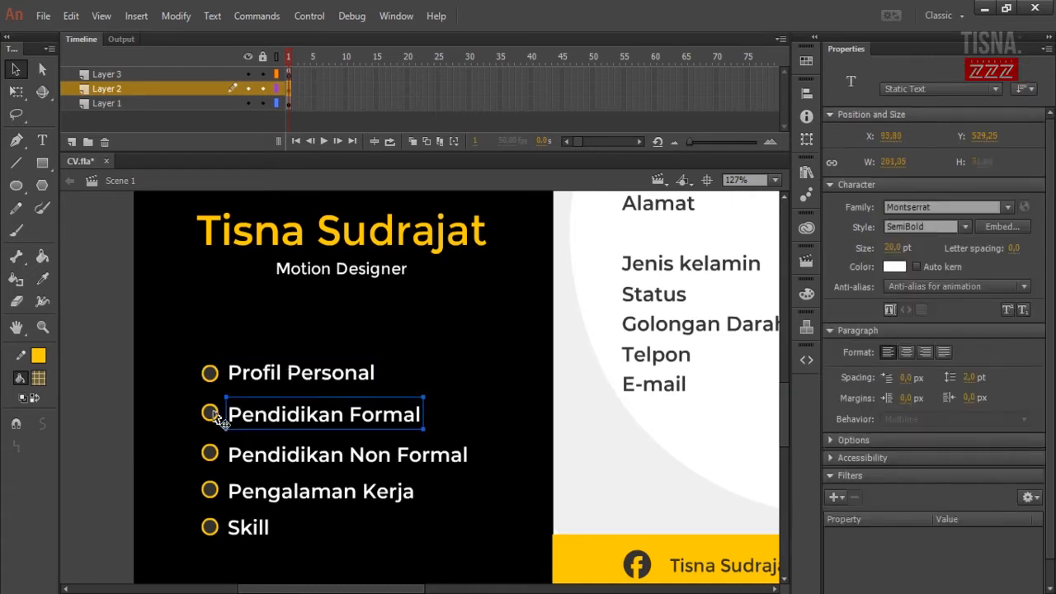
left_click(211, 414, "shift")
right_click(213, 416)
left_click(343, 534)
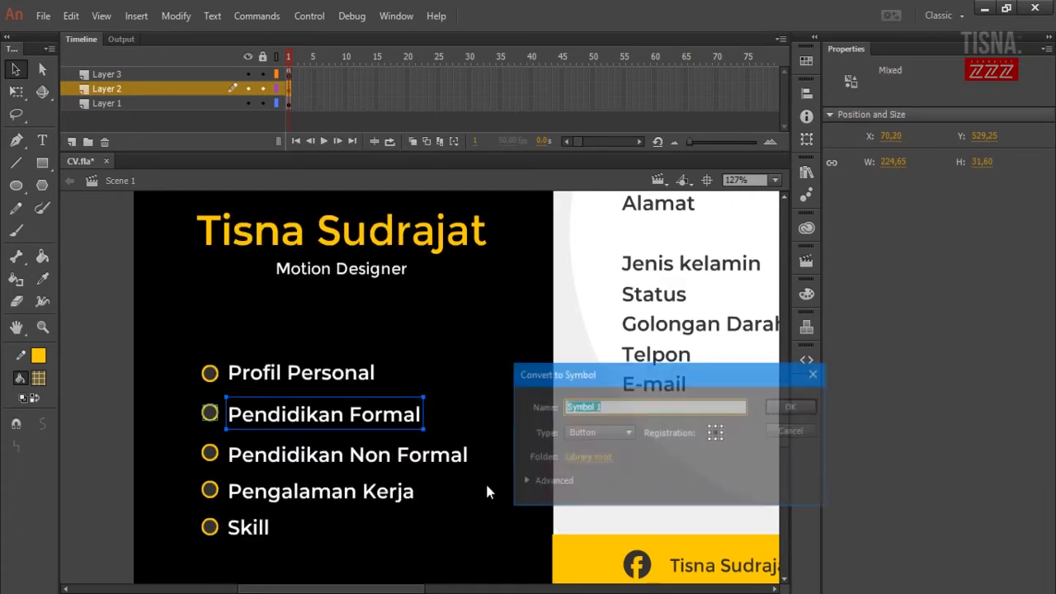
type("PENDIDI")
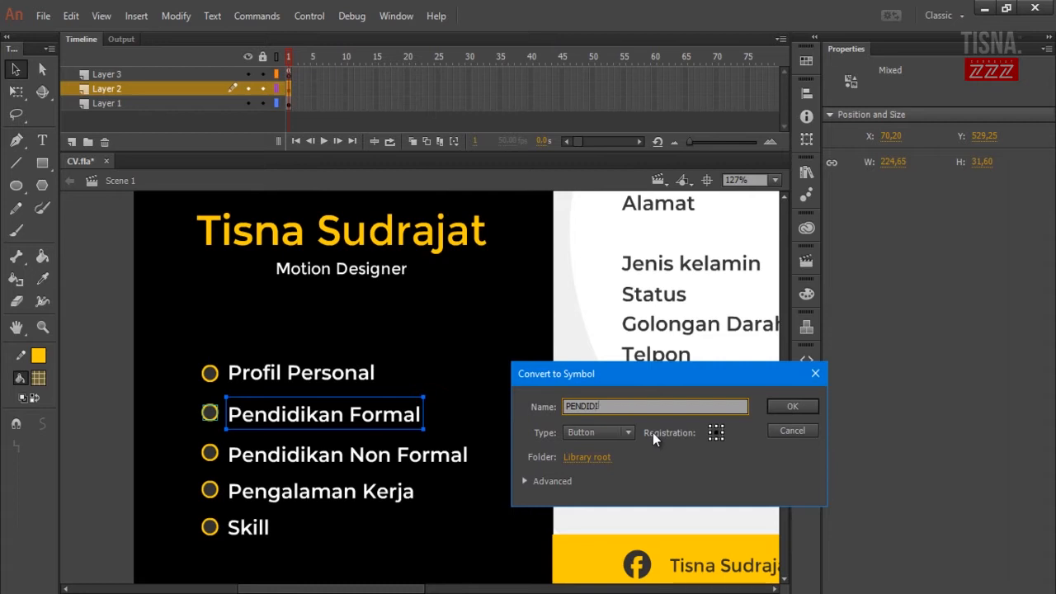
type("KAN FORMAL")
key("Return")
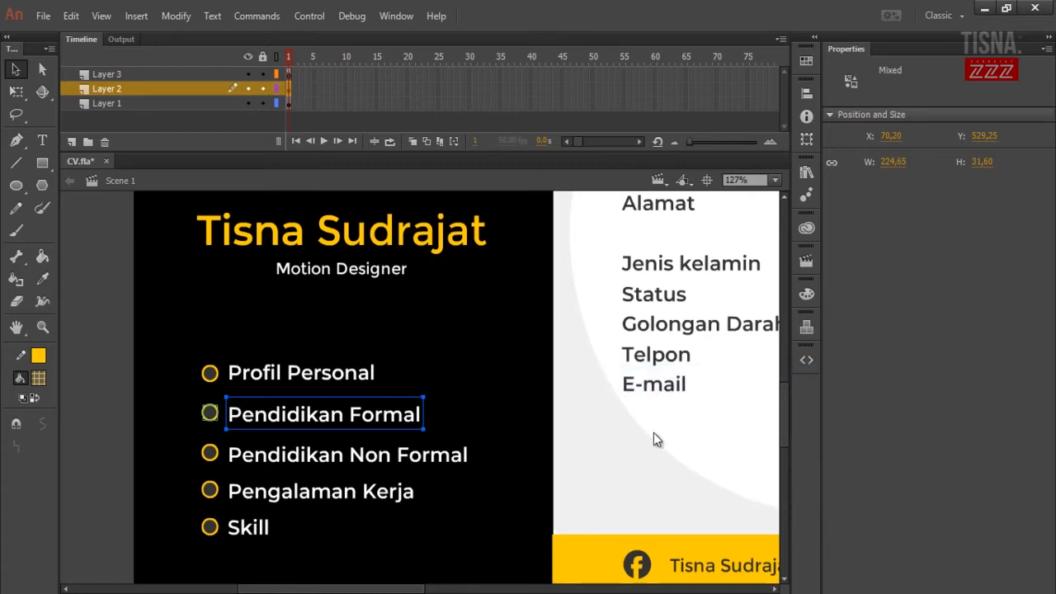
Step: Convert the Pendidikan Non Formal menu label together with its round bullet into a Button symbol named PENDIDIKAN NON FORMAL
left_click(322, 458)
left_click(209, 453, "shift")
right_click(211, 454)
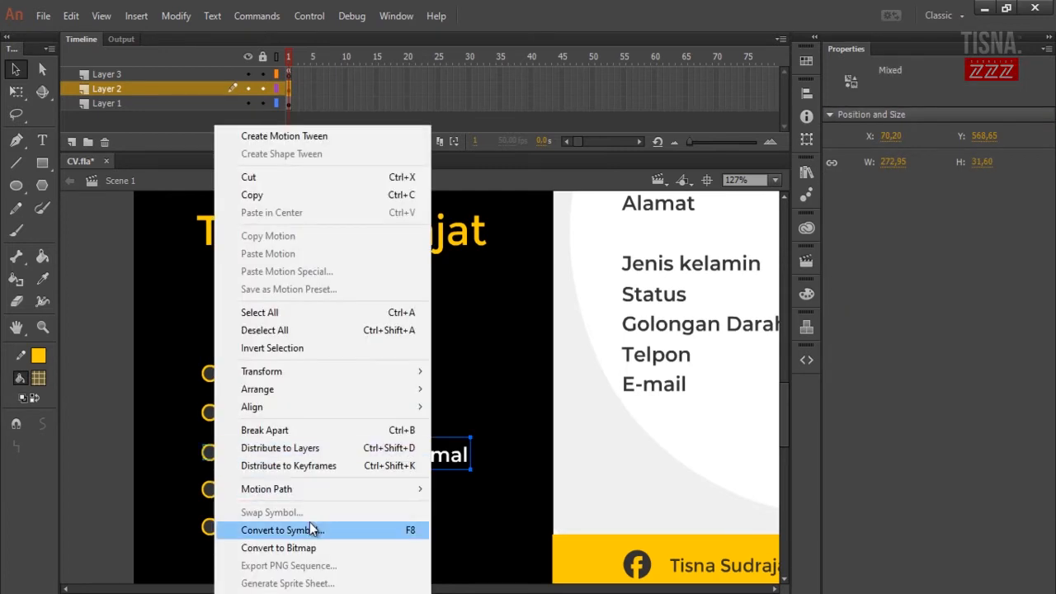
left_click(280, 530)
type("PENDIDIKA")
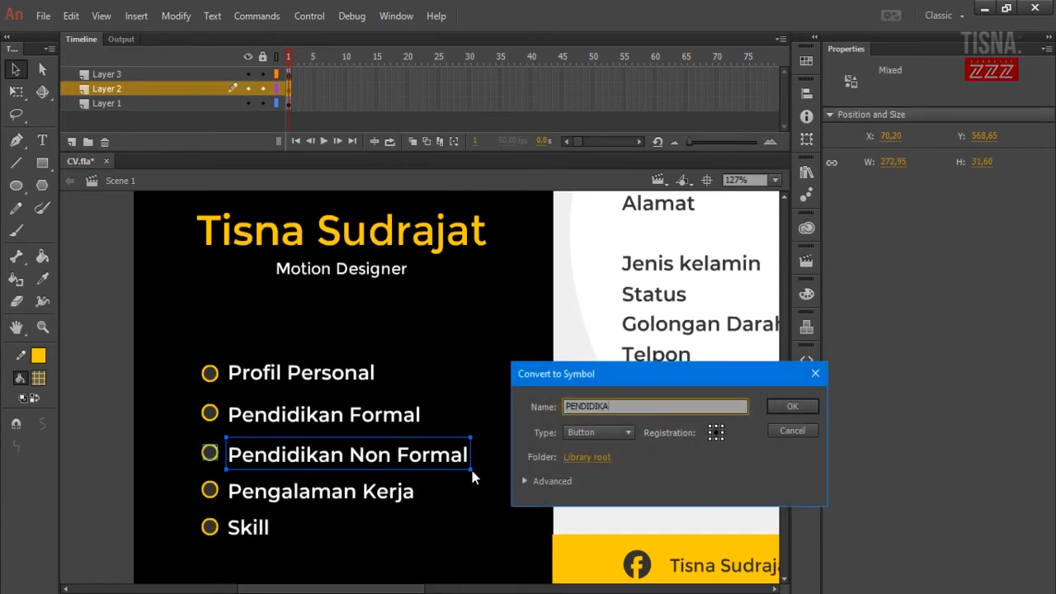
type("N NON FORMAL")
key("Return")
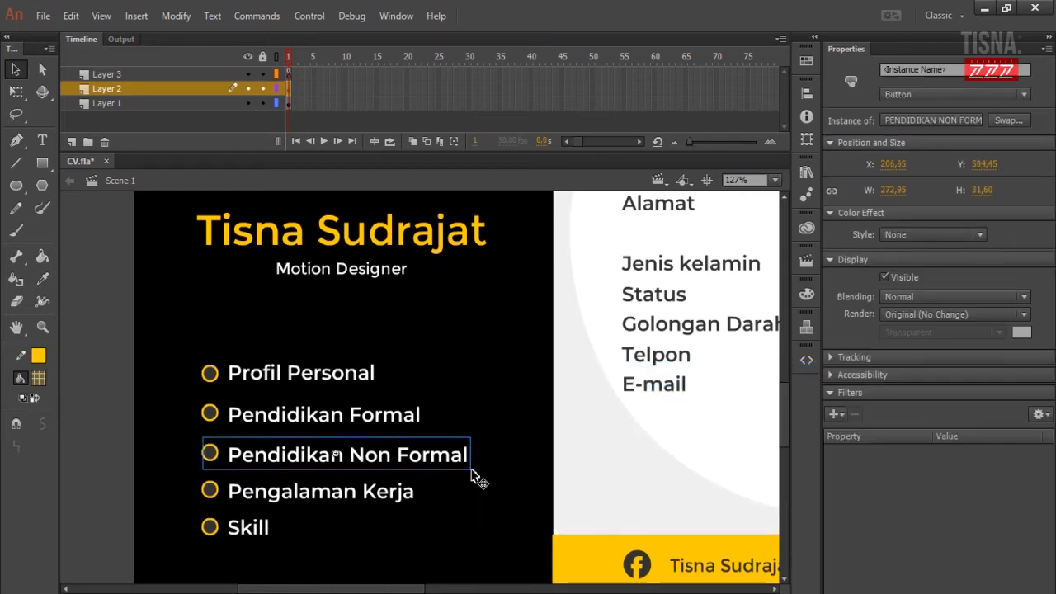
Step: Convert the Pengalaman Kerja menu label together with its round bullet into a Button symbol named PENGALAMAN KERJA
left_click(335, 502)
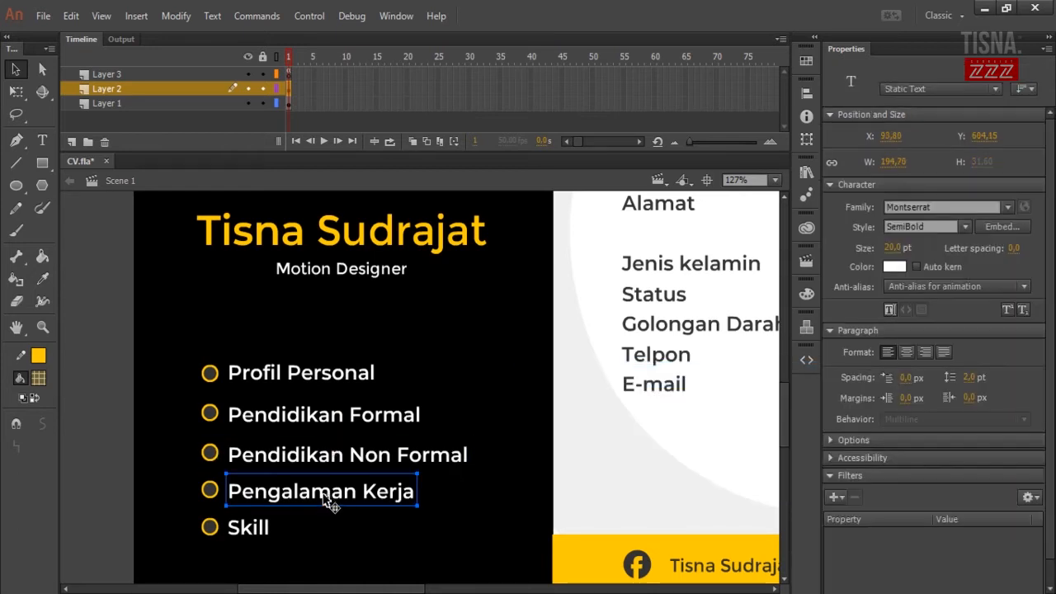
left_click(211, 492, "shift")
right_click(243, 491)
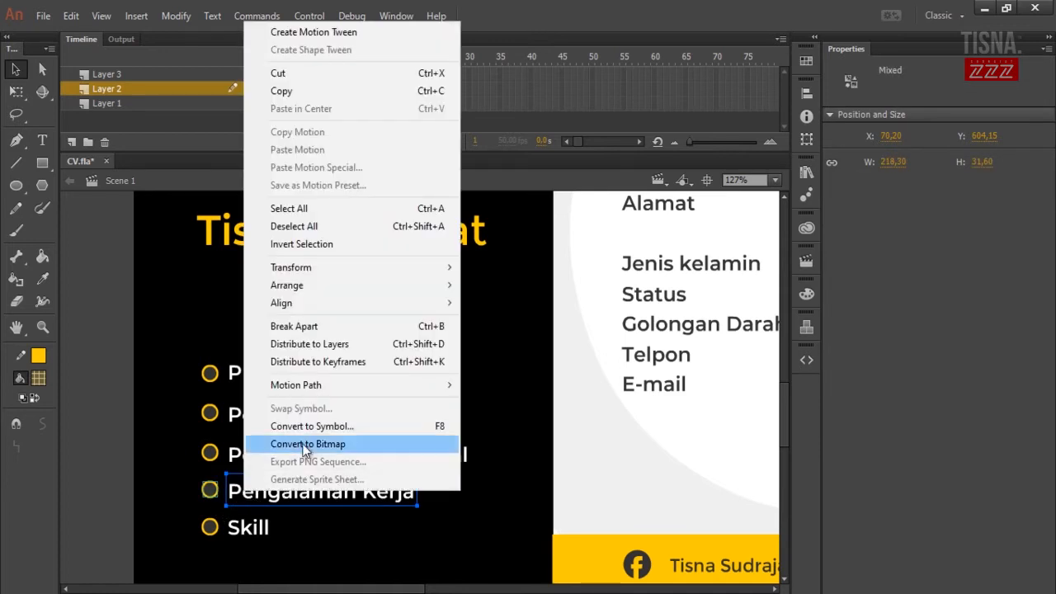
left_click(308, 426)
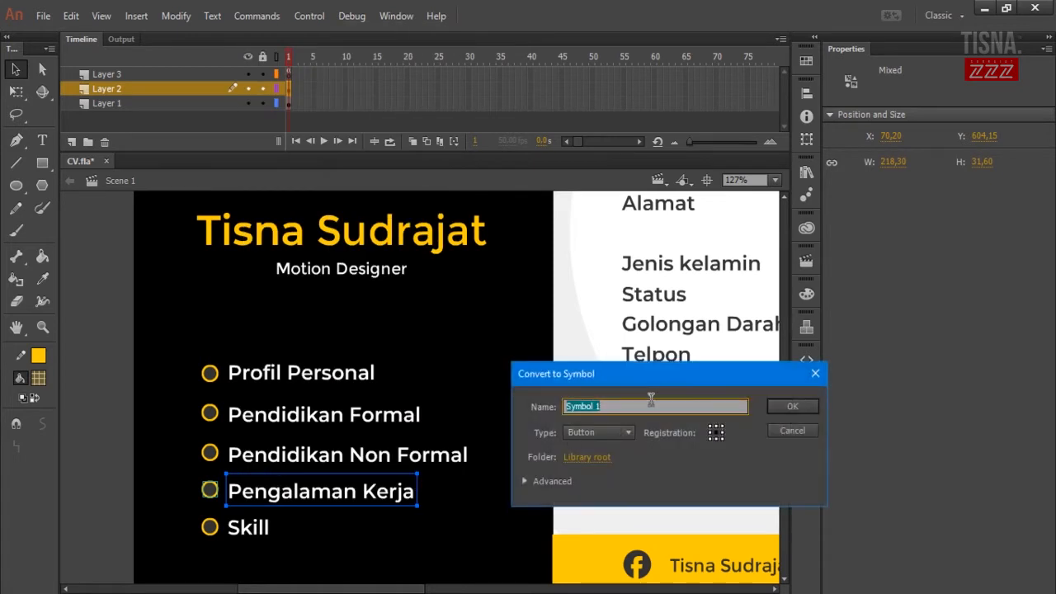
type("PD")
key("BackSpace")
type("ENGALAMAN KERJA")
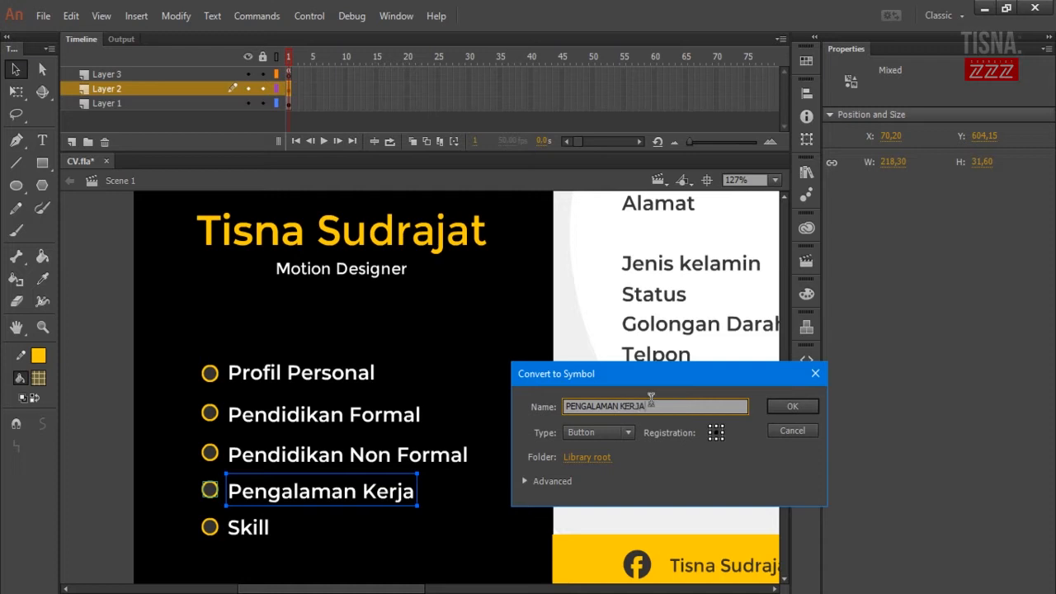
key("Return")
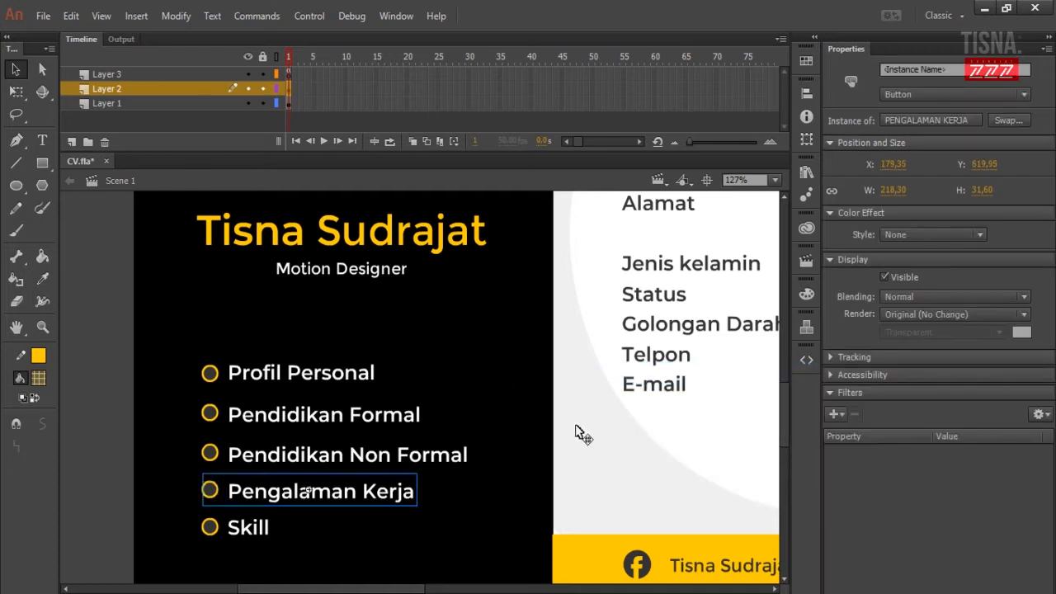
Step: Convert the Skill menu label together with its round bullet into a Button symbol named SKILL
left_click(240, 532)
left_click(214, 529, "shift")
right_click(214, 531)
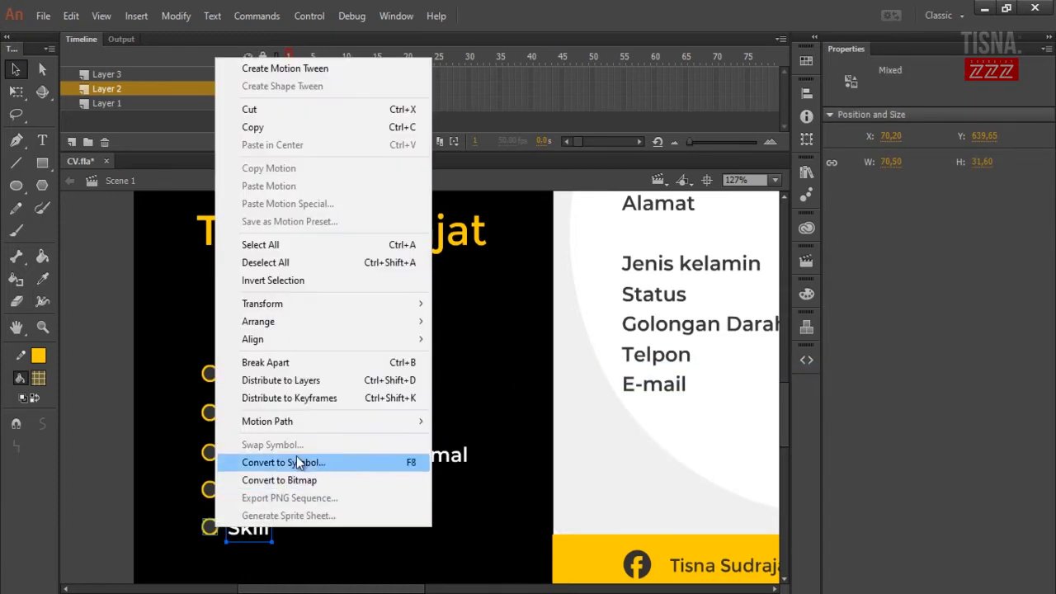
left_click(304, 459)
type("SKILL")
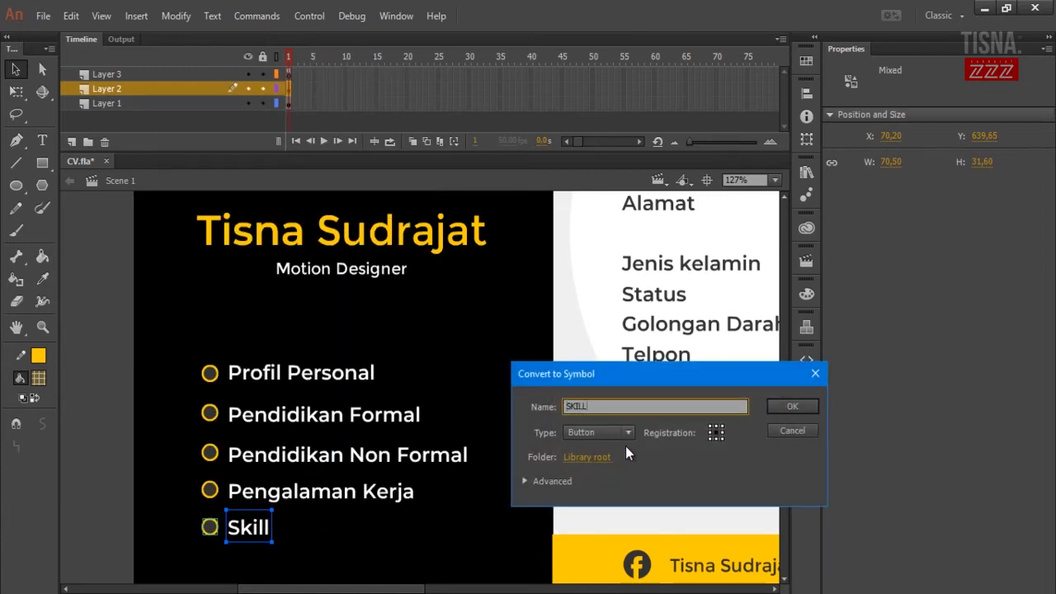
key("Return")
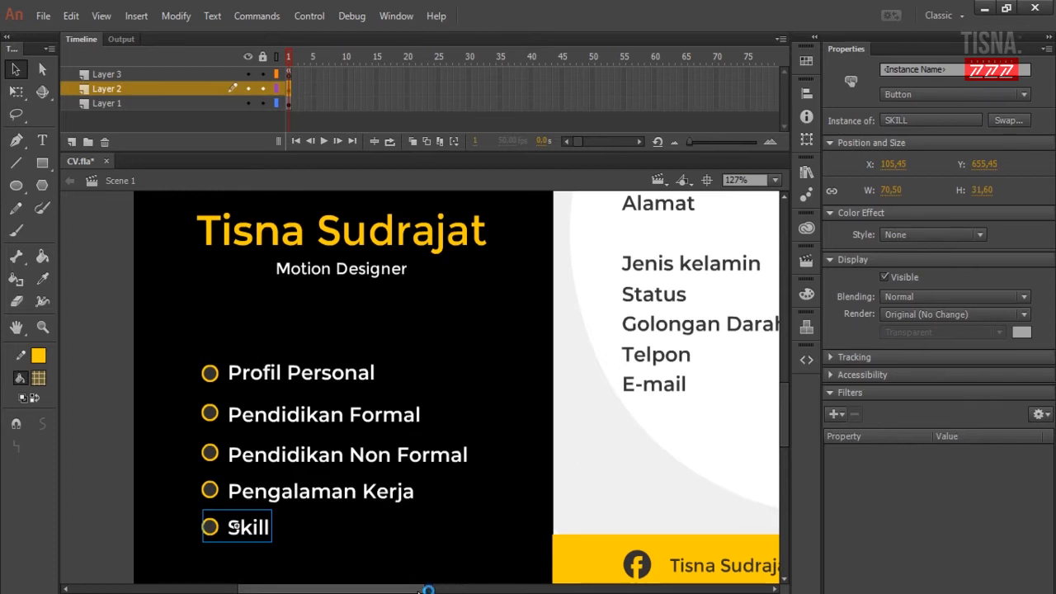
Step: Bring the whole CV page into view to examine its complete layout, with nothing selected
left_click_drag(426, 590, 430, 590)
key("alt")
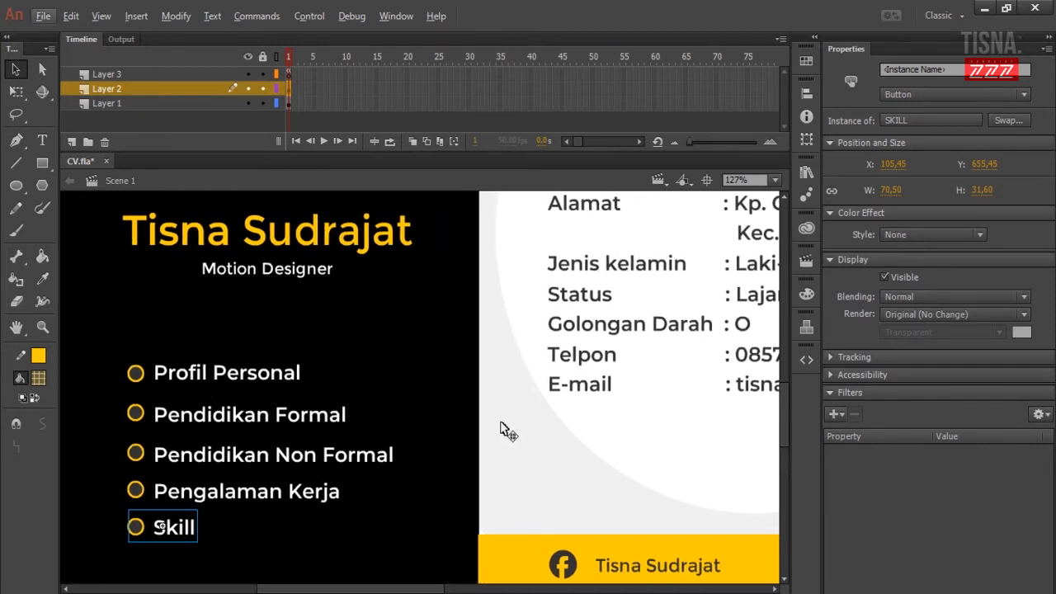
scroll(506, 430, "down", 3)
scroll(507, 430, "down", 1)
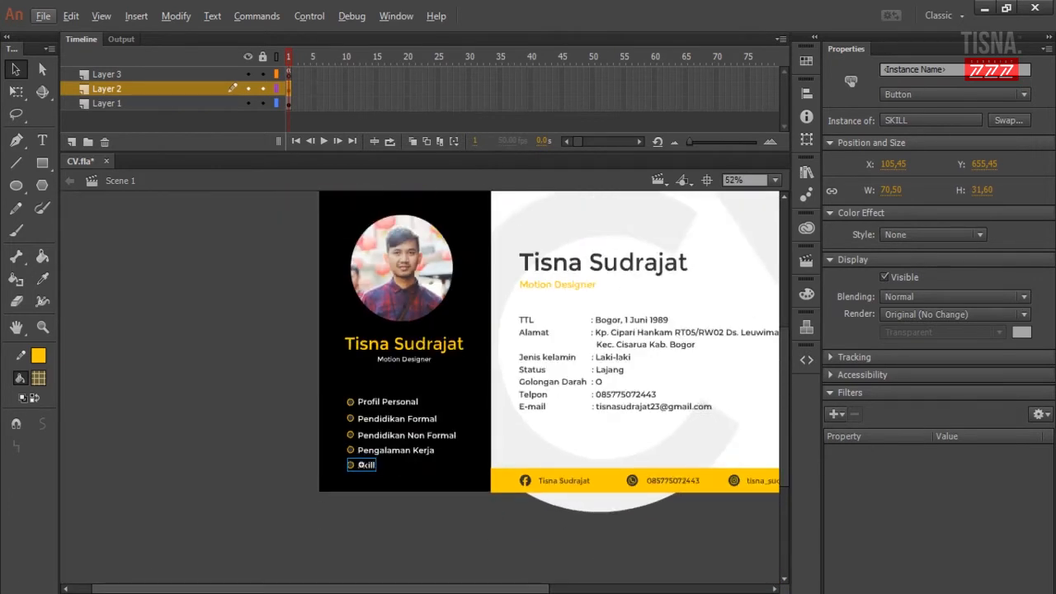
left_click_drag(477, 589, 557, 584)
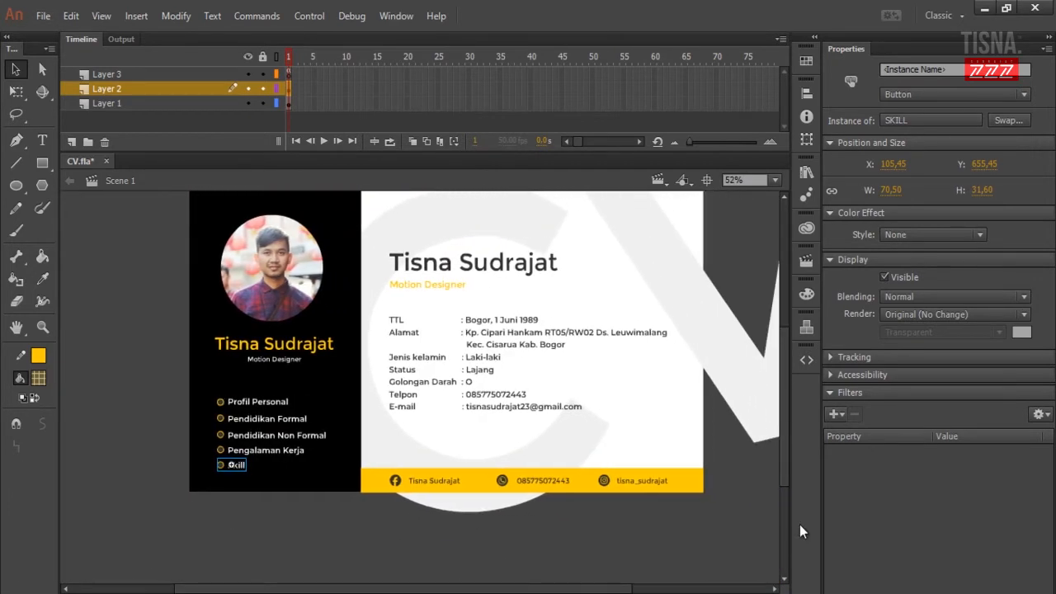
left_click_drag(786, 472, 788, 467)
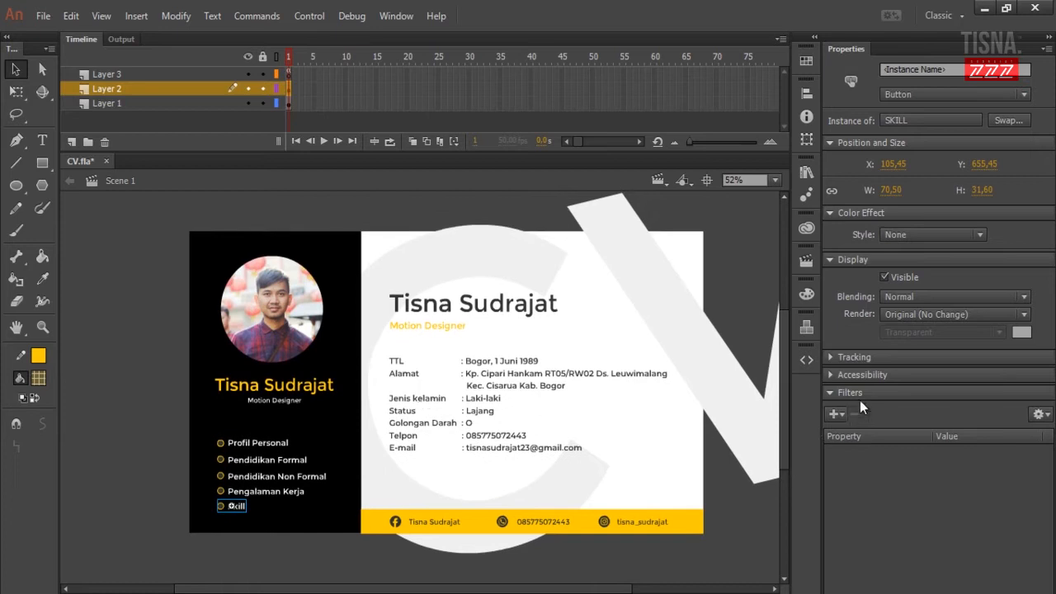
mouse_move(784, 404)
left_mouse_down()
mouse_move(784, 381)
mouse_move(784, 392)
left_mouse_up()
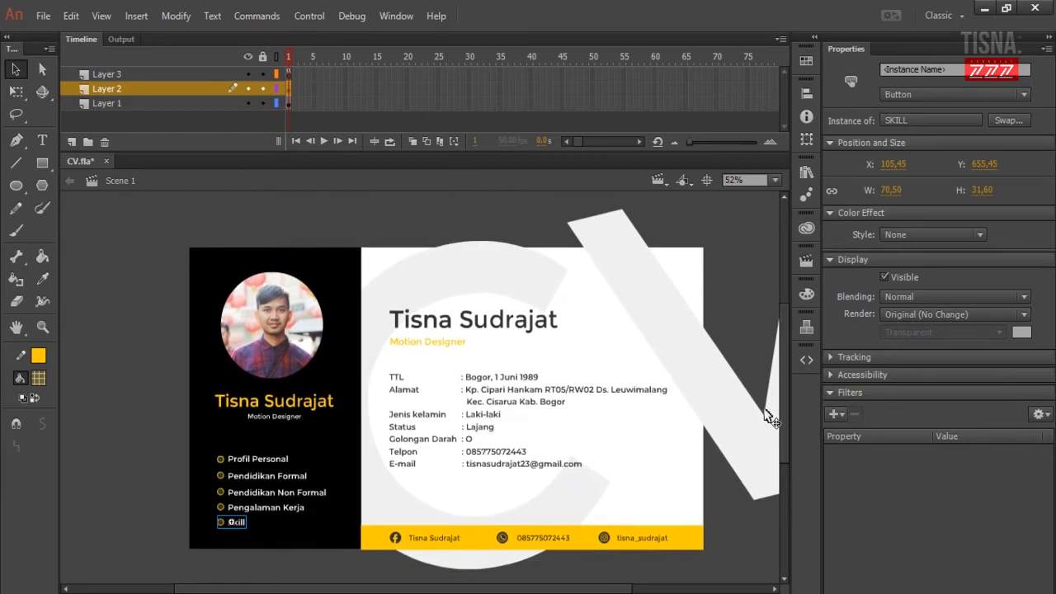
scroll(530, 591, "right", 1)
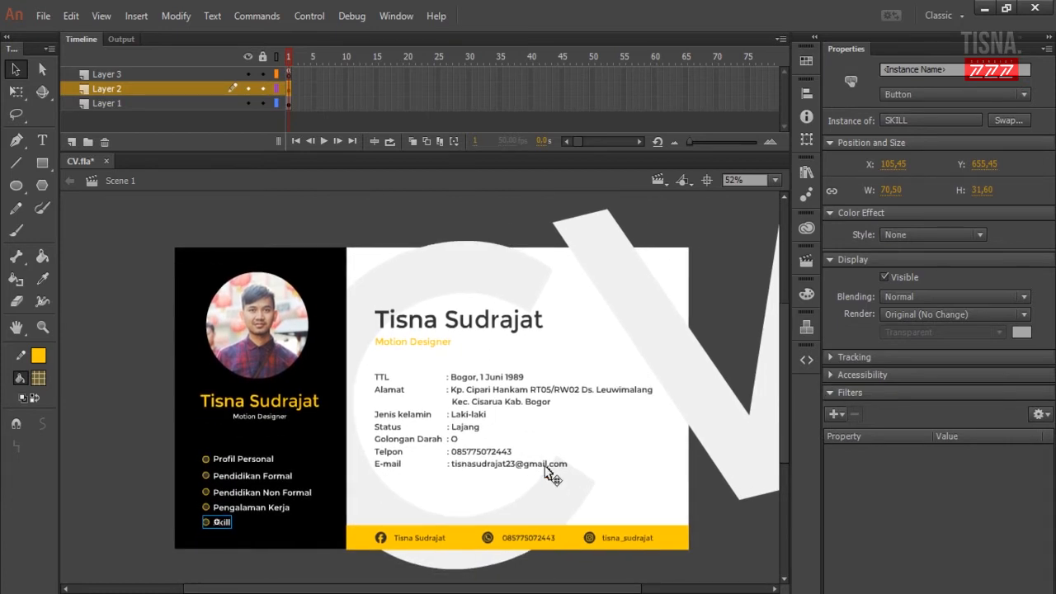
scroll(547, 477, "up", 1)
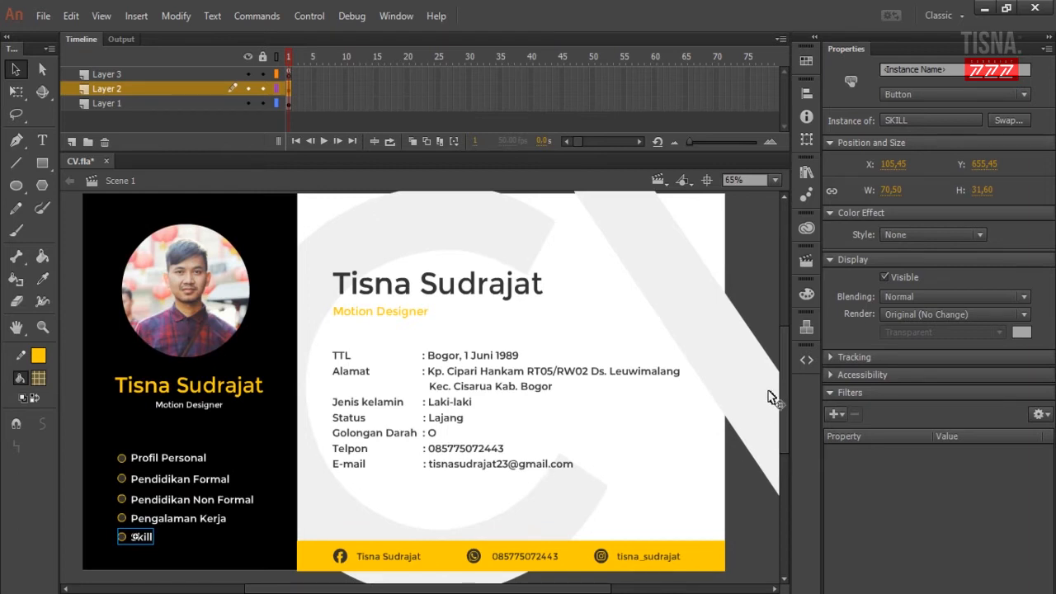
left_click_drag(783, 371, 785, 369)
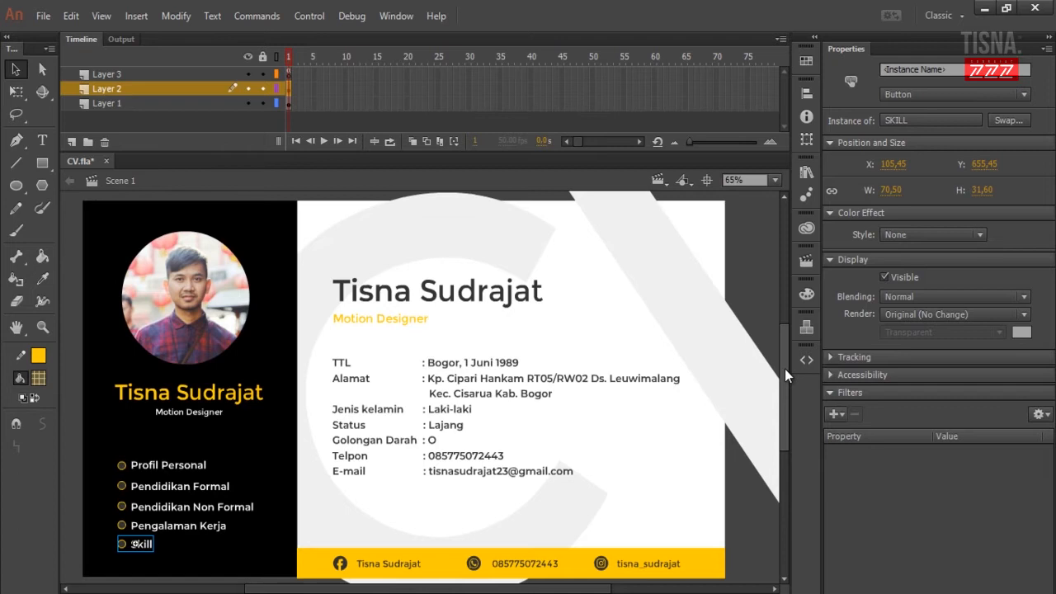
left_click(70, 250)
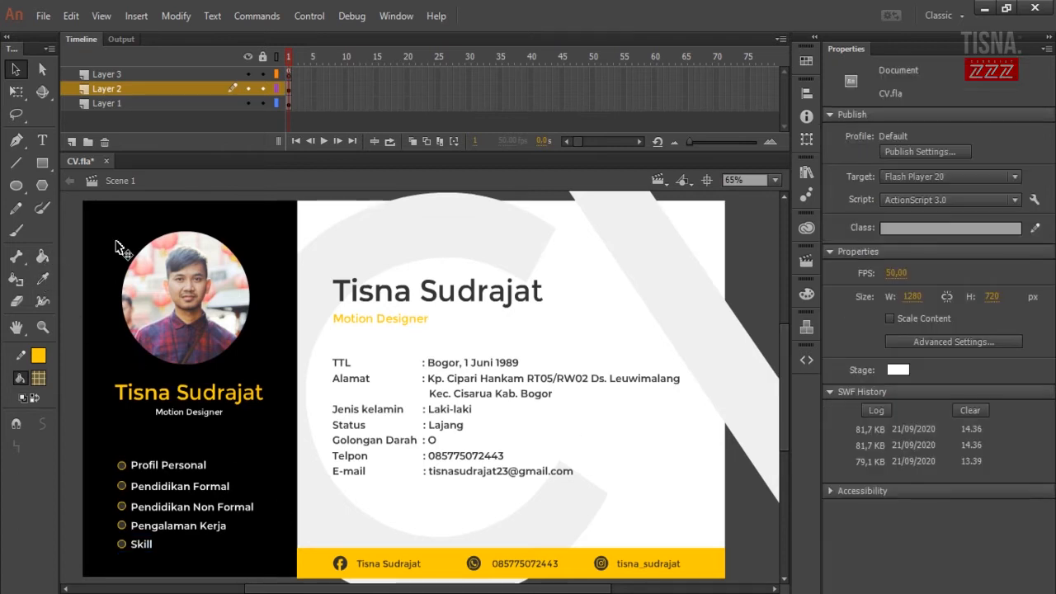
Step: Examine the circular mask and the image inside the foto movie clip by unlocking and relocking both layers, and return to Scene 1
left_click(198, 286)
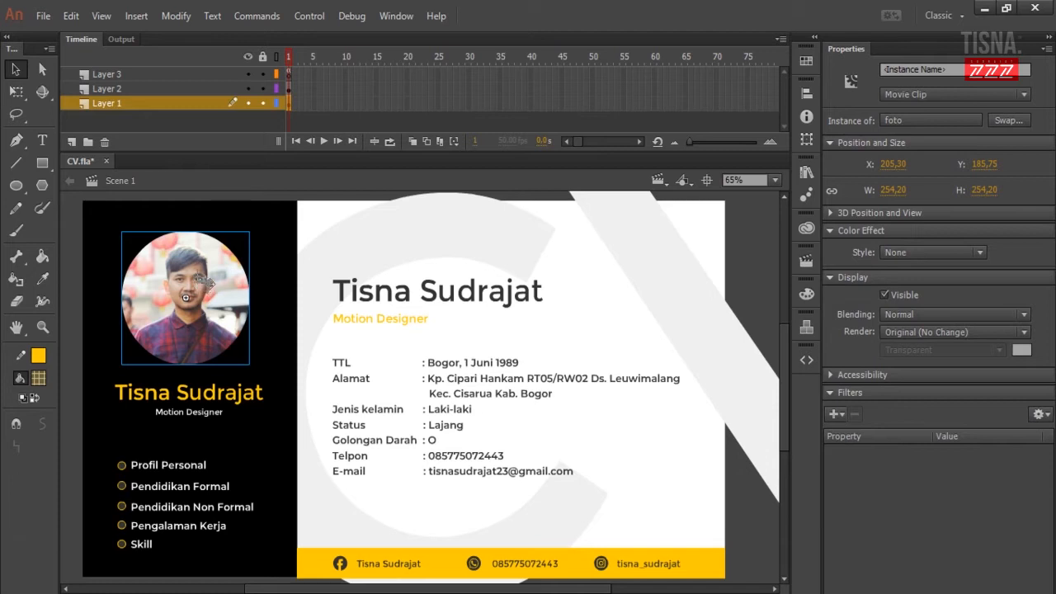
double_click(202, 281)
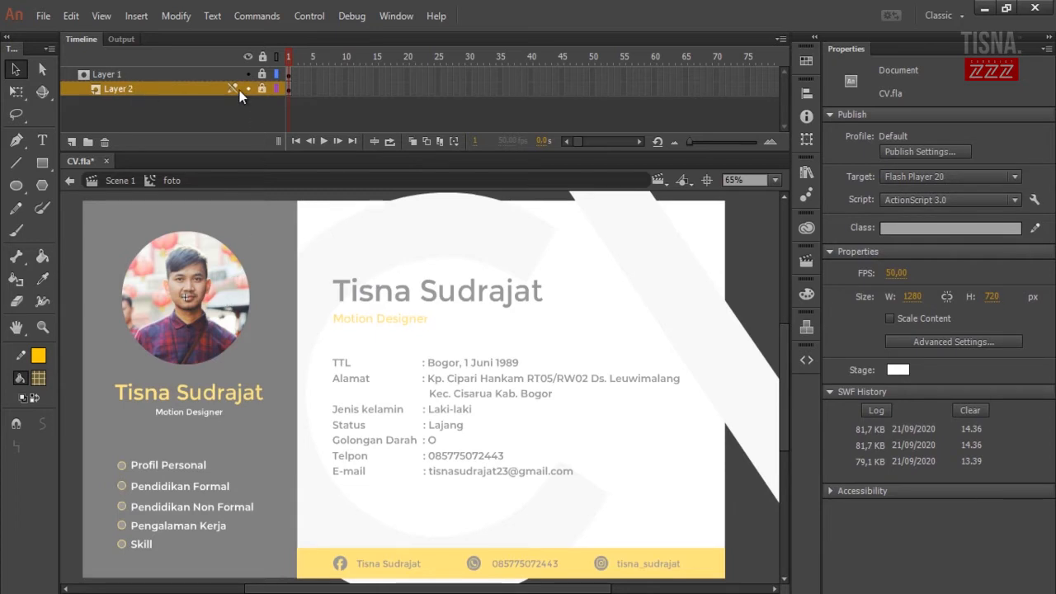
left_click(262, 88)
left_click(261, 74)
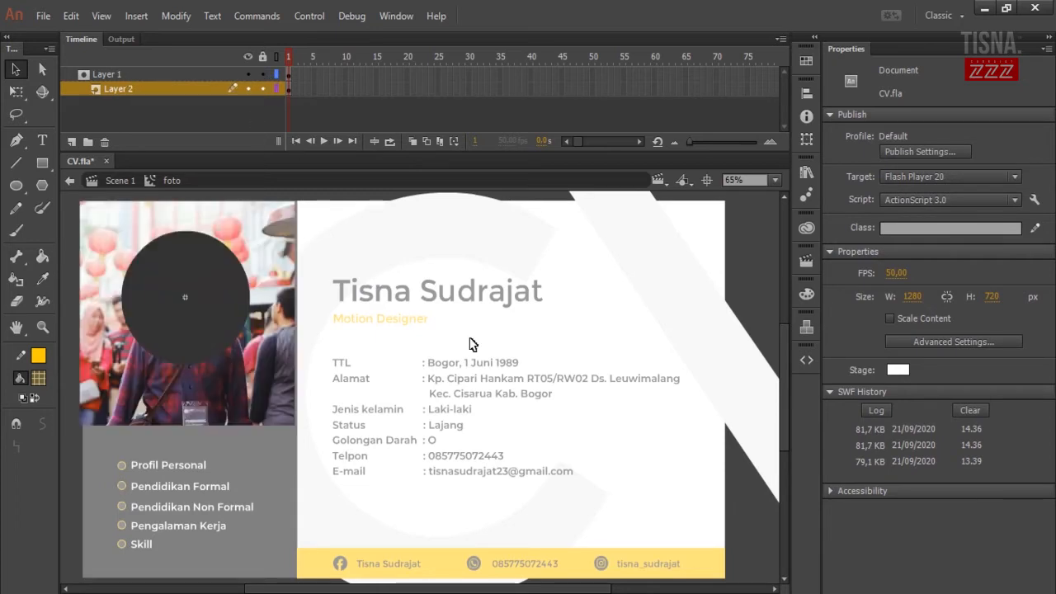
left_click(262, 73)
left_click(262, 88)
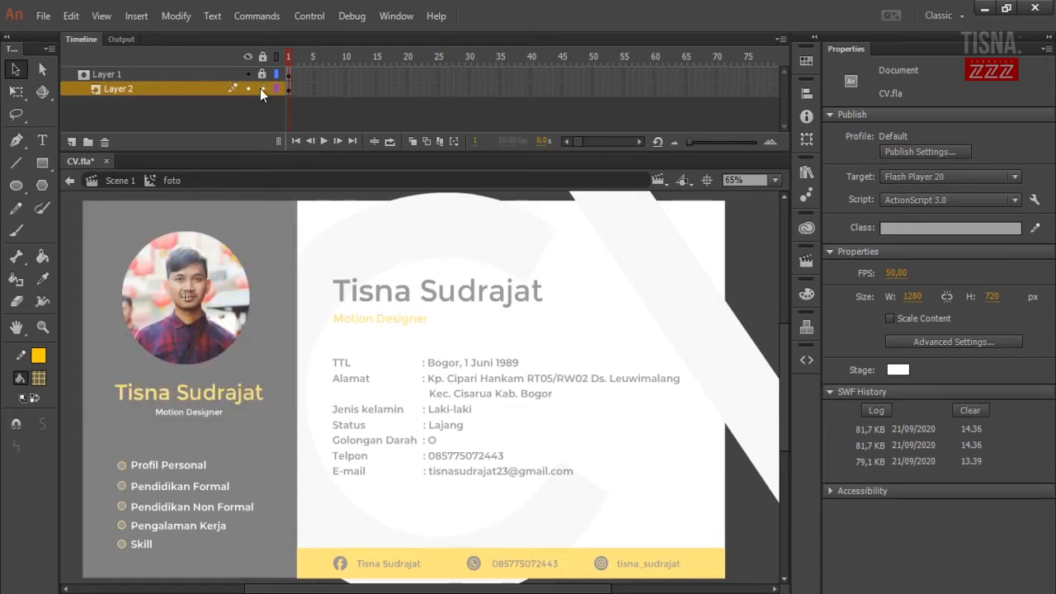
left_click(260, 88)
left_click(262, 73)
left_click(273, 289)
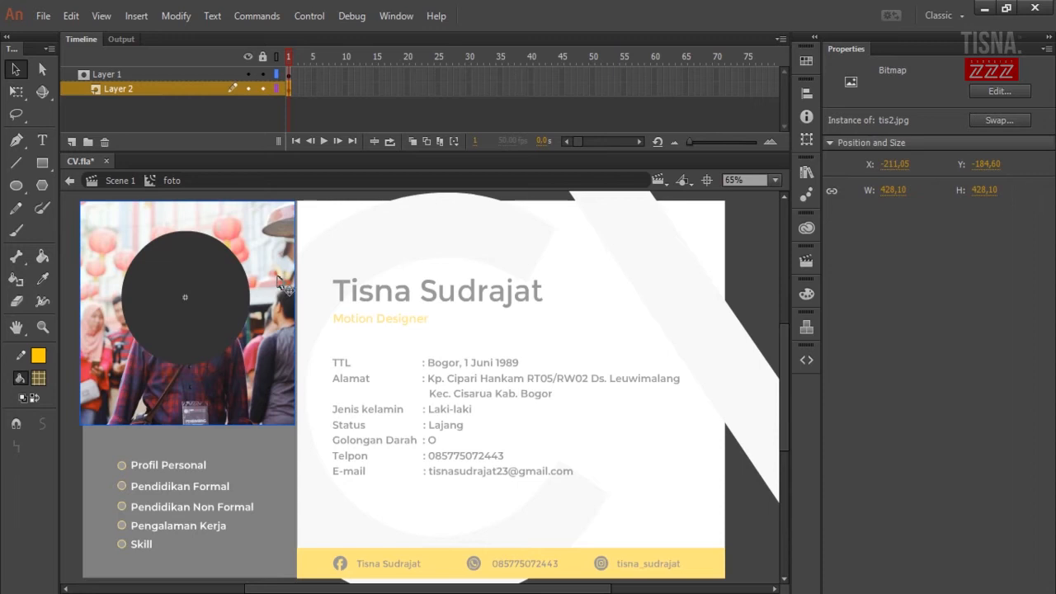
left_click(261, 73)
left_click(262, 88)
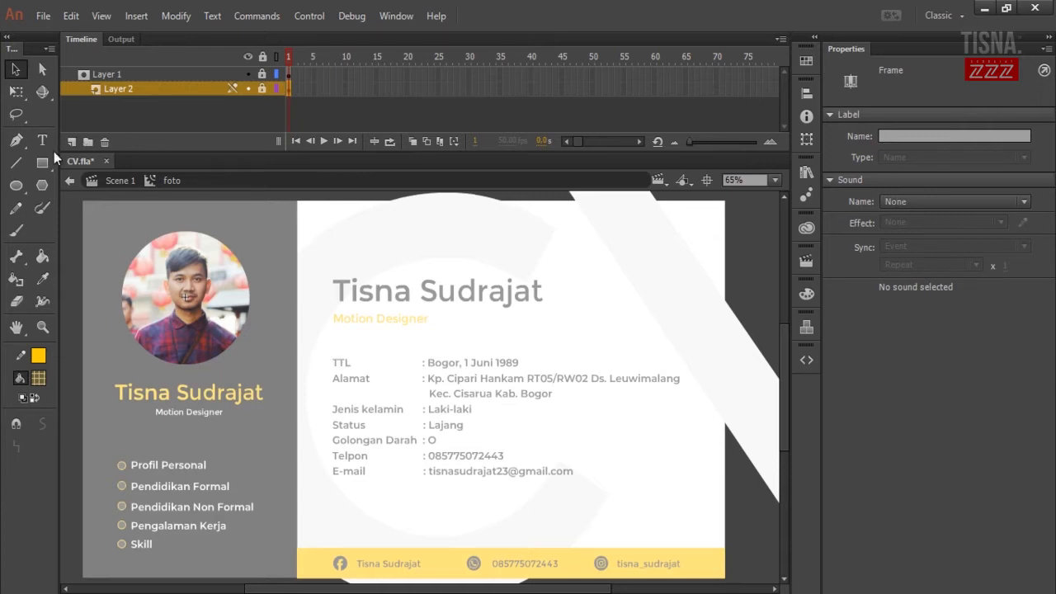
left_click(113, 180)
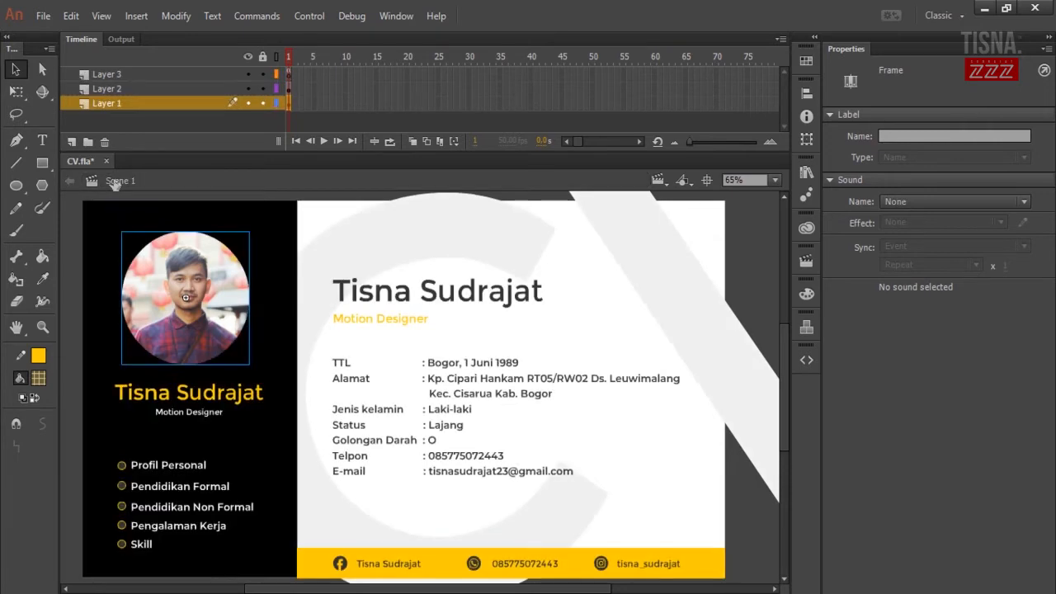
Step: Examine how the CV is grouped by selecting the name headings, black sidebar, personal details, footer, background shape and one menu button
left_click(206, 386)
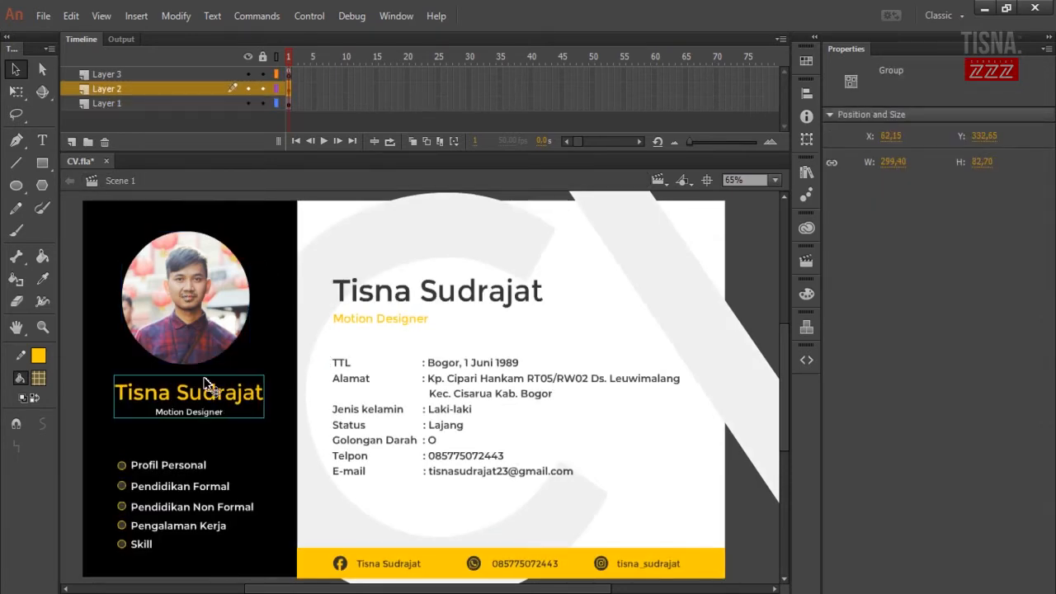
left_click(267, 343)
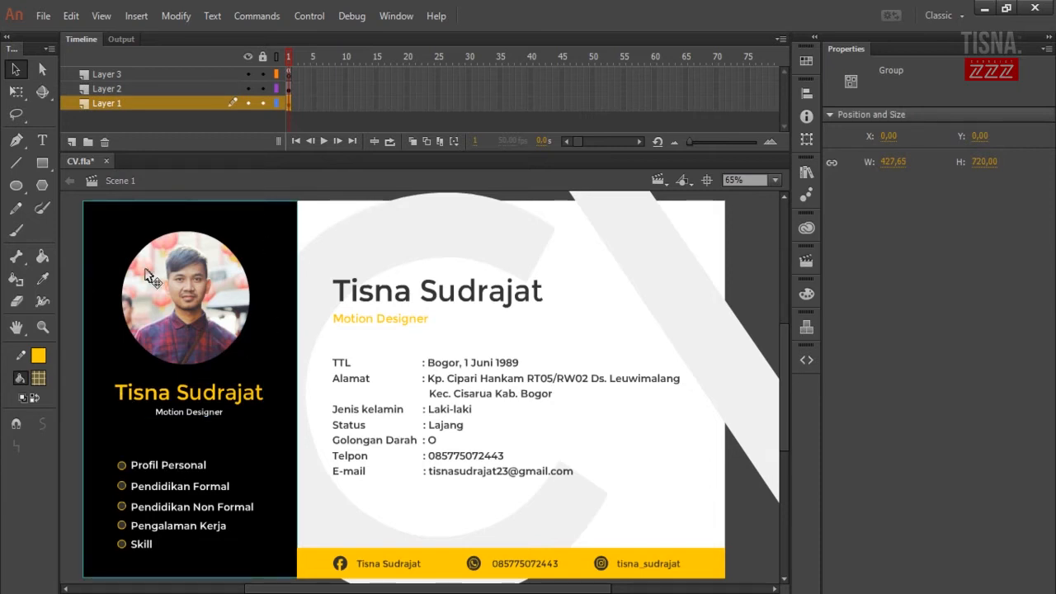
left_click(398, 292)
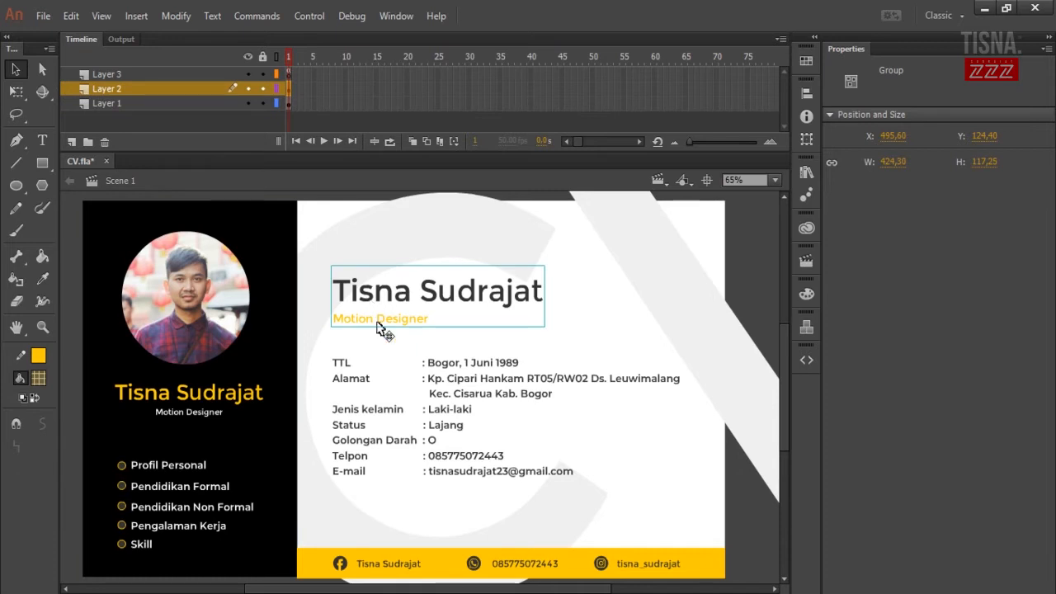
left_click(350, 381)
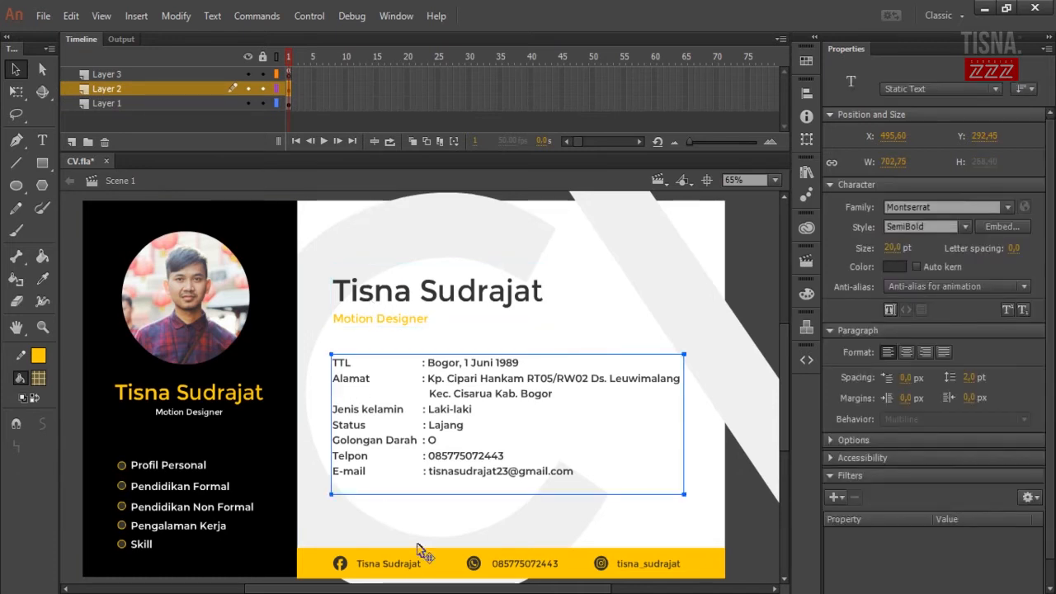
left_click(406, 568)
left_click(683, 297)
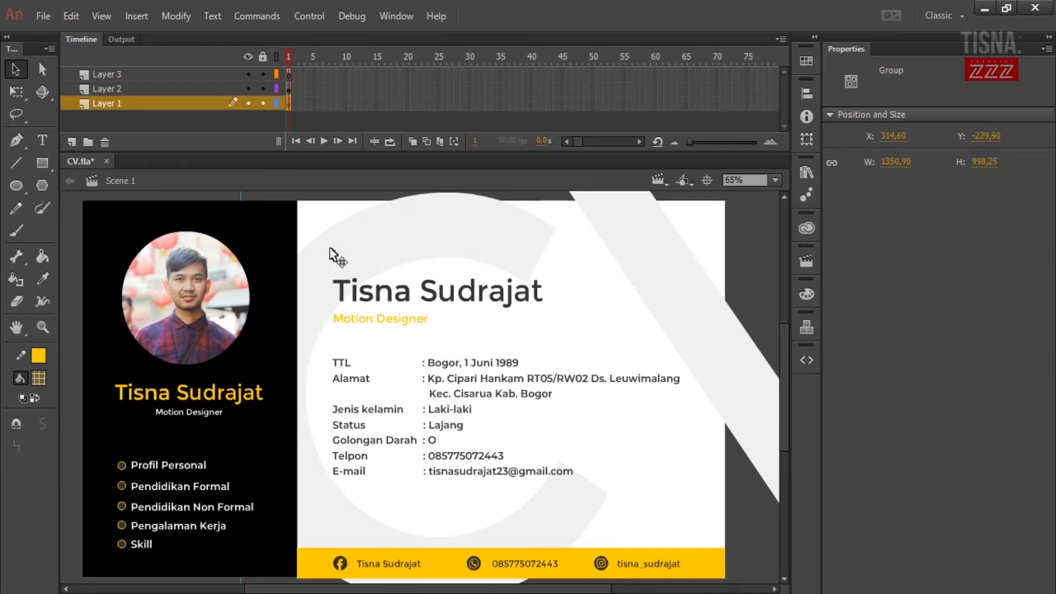
left_click(148, 513)
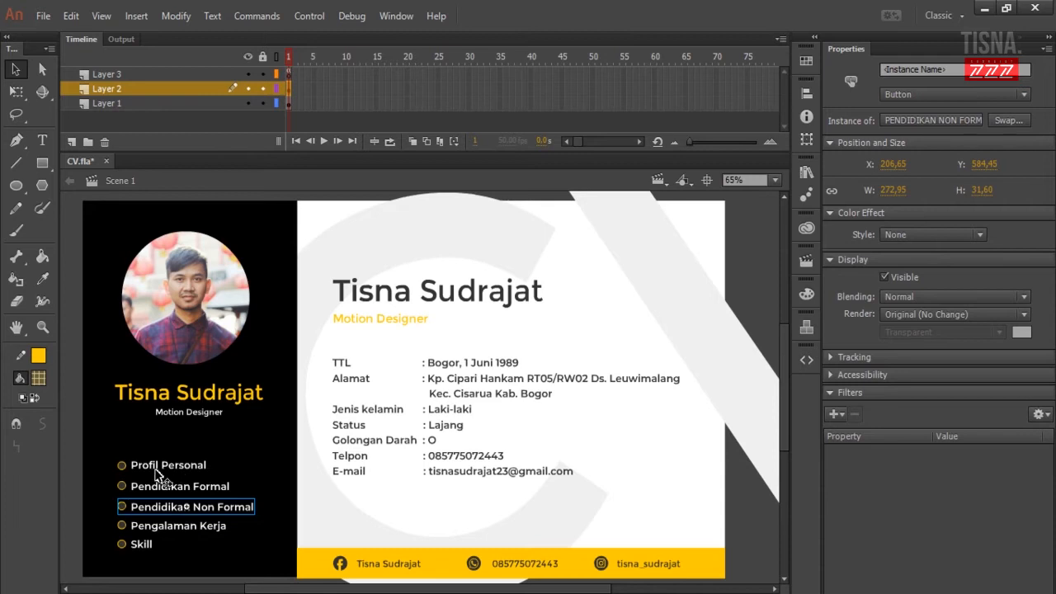
Step: Group the five sidebar menu buttons, from Profil Personal to Skill, into one object and deselect it
left_click(158, 467)
left_click(159, 489, "shift")
left_click(162, 507, "shift")
left_click(159, 525, "shift")
left_click(150, 547, "shift")
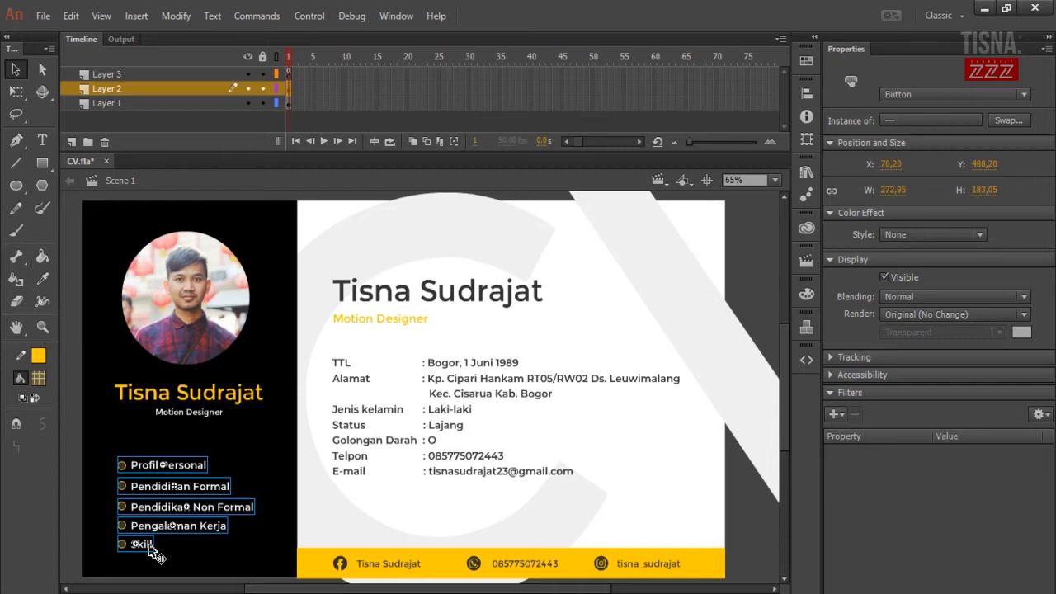
key("ctrl+g")
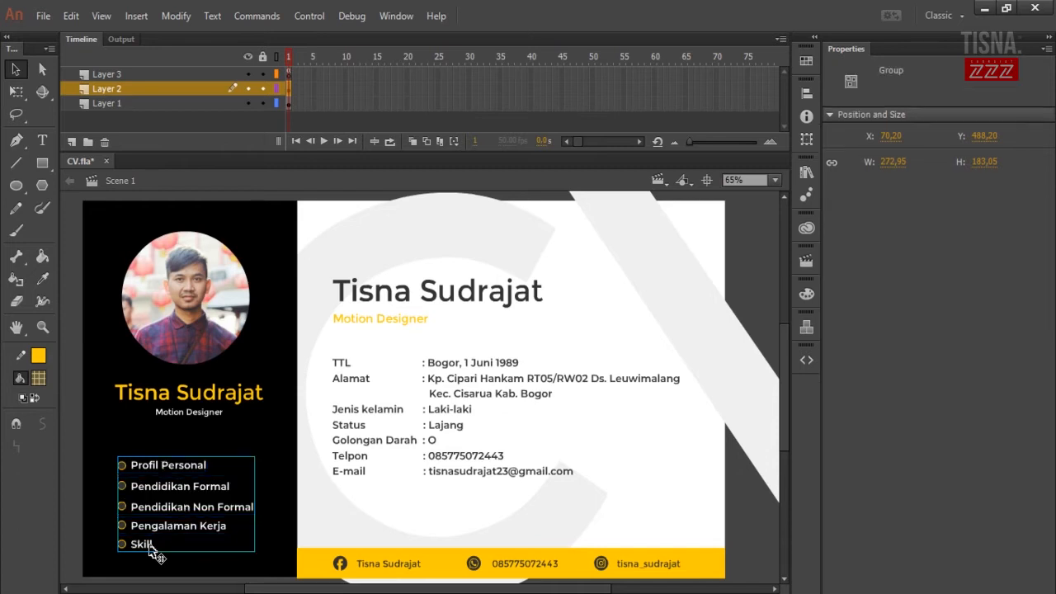
left_click(775, 268)
left_click_drag(511, 589, 511, 589)
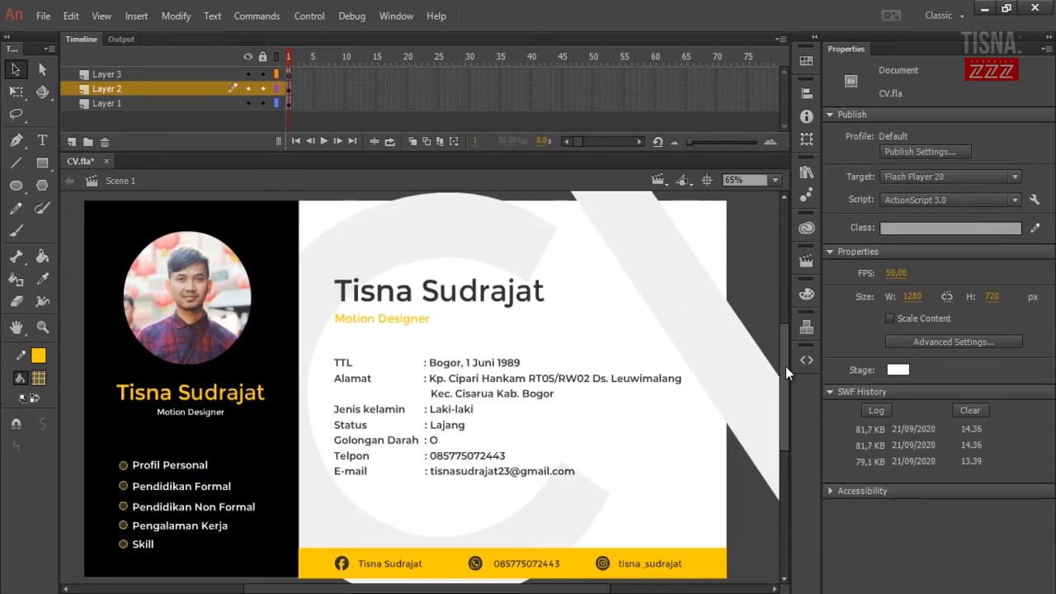
Step: Distribute all elements of the CV page, including the photo, headings, details, menu group, footer and backgrounds, to separate layers
left_click(175, 101)
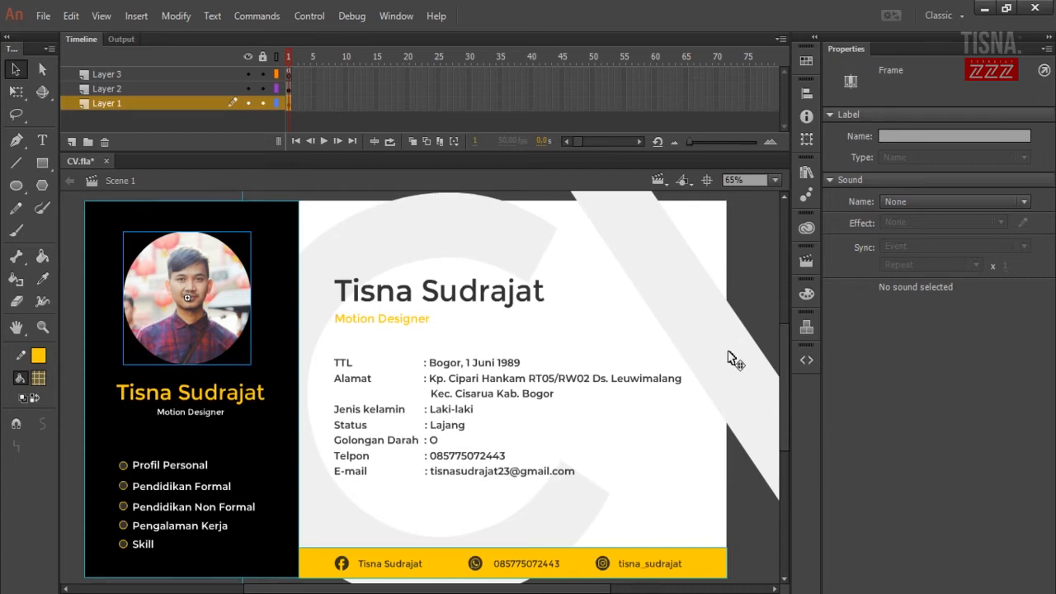
scroll(696, 350, "down", 1)
left_click_drag(150, 300, 706, 561)
scroll(480, 290, "up", 2)
scroll(479, 291, "down", 3)
scroll(479, 291, "up", 1)
right_click(645, 259)
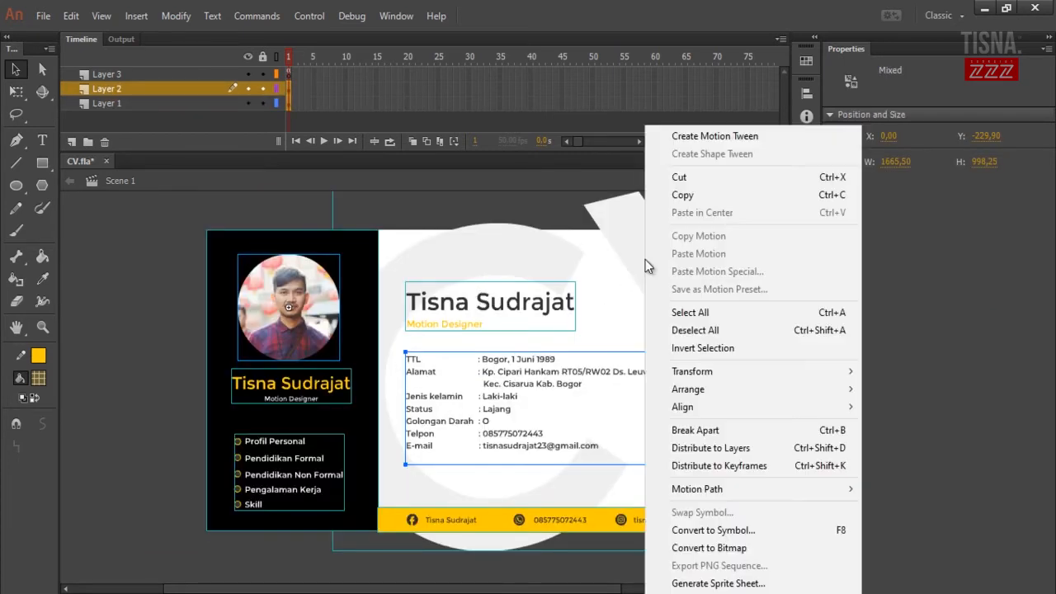
left_click(774, 448)
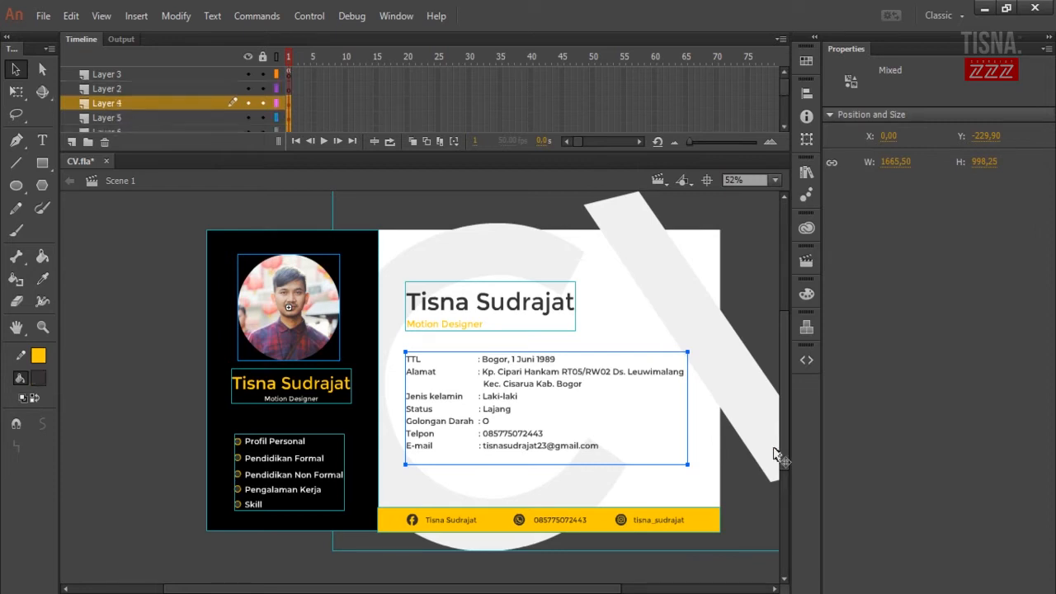
Step: Check the layers created by the distribution and delete the leftover Layer 1 and Layer 2
scroll(341, 123, "down", 5)
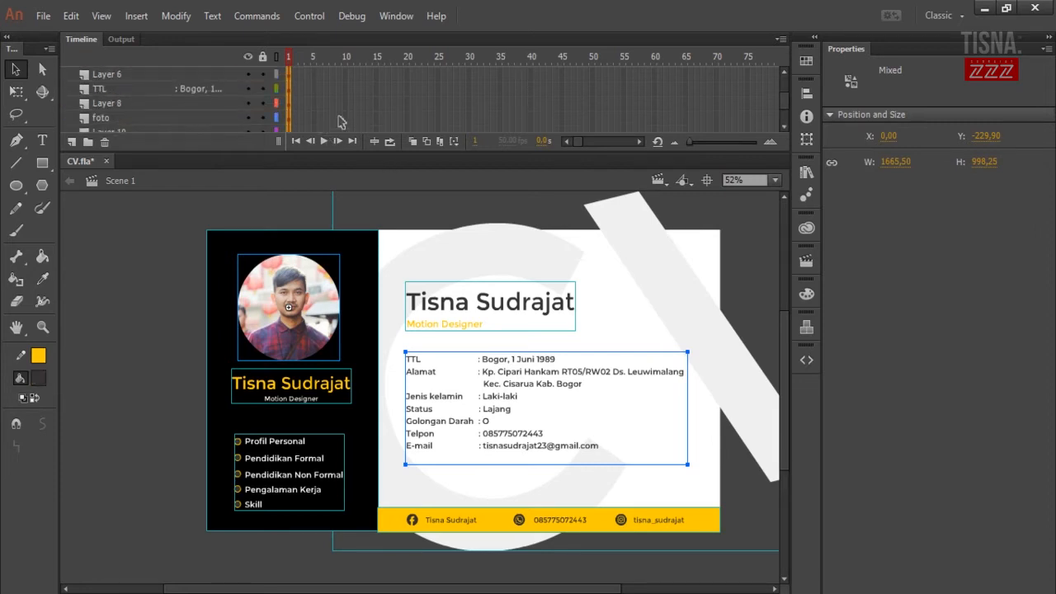
left_click(212, 118)
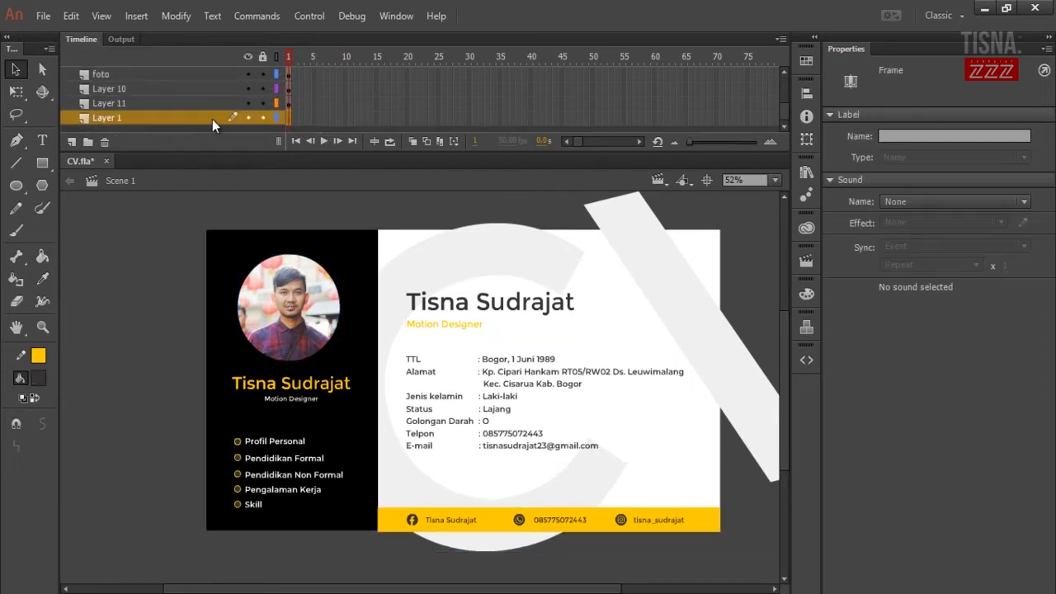
left_click(289, 103)
left_click(301, 104)
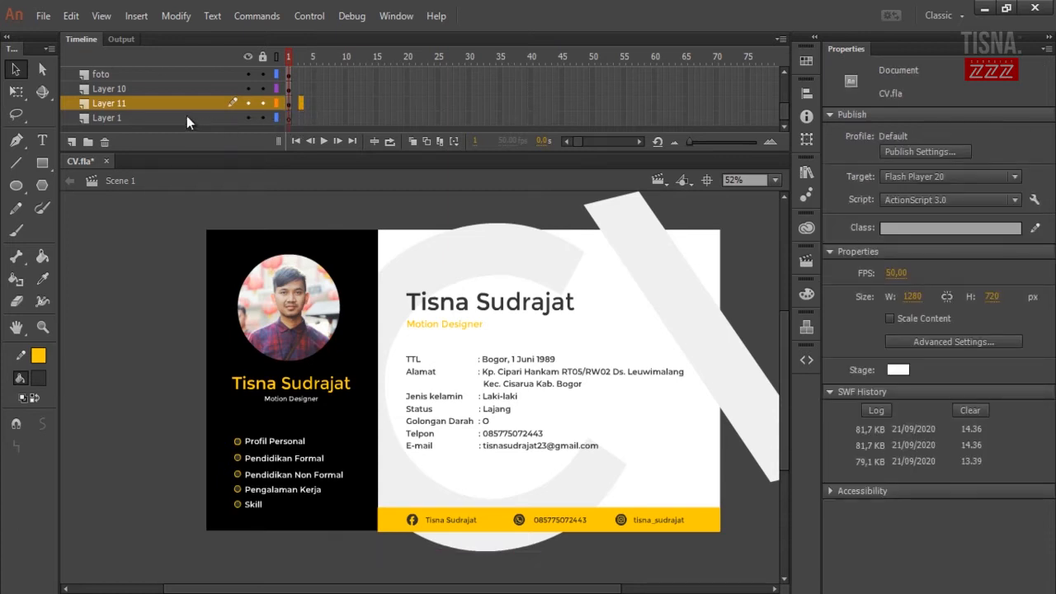
left_click(187, 117)
left_click(105, 143)
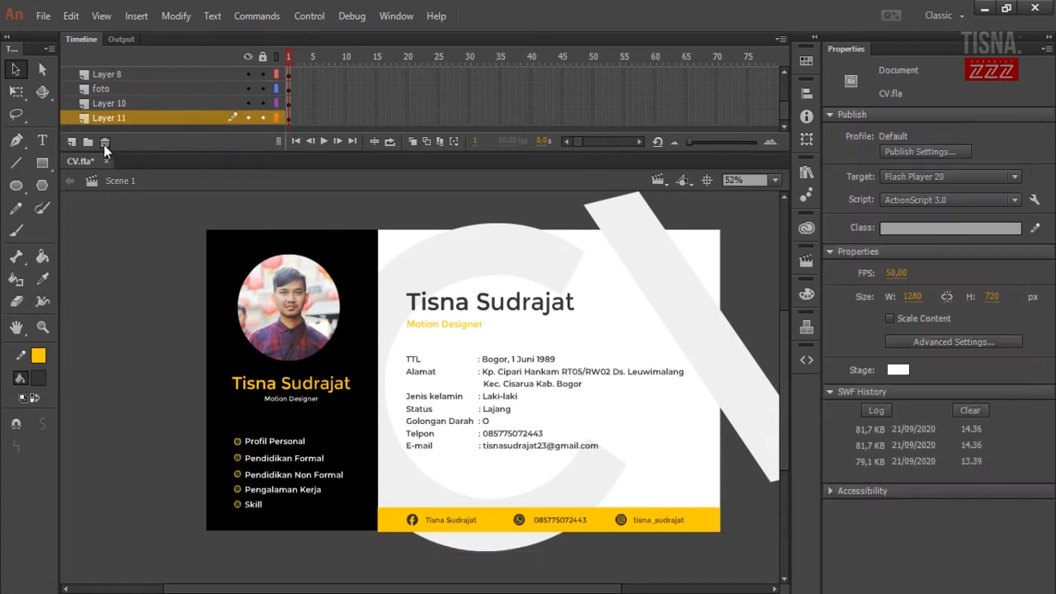
scroll(171, 112, "up", 3)
left_click(134, 88)
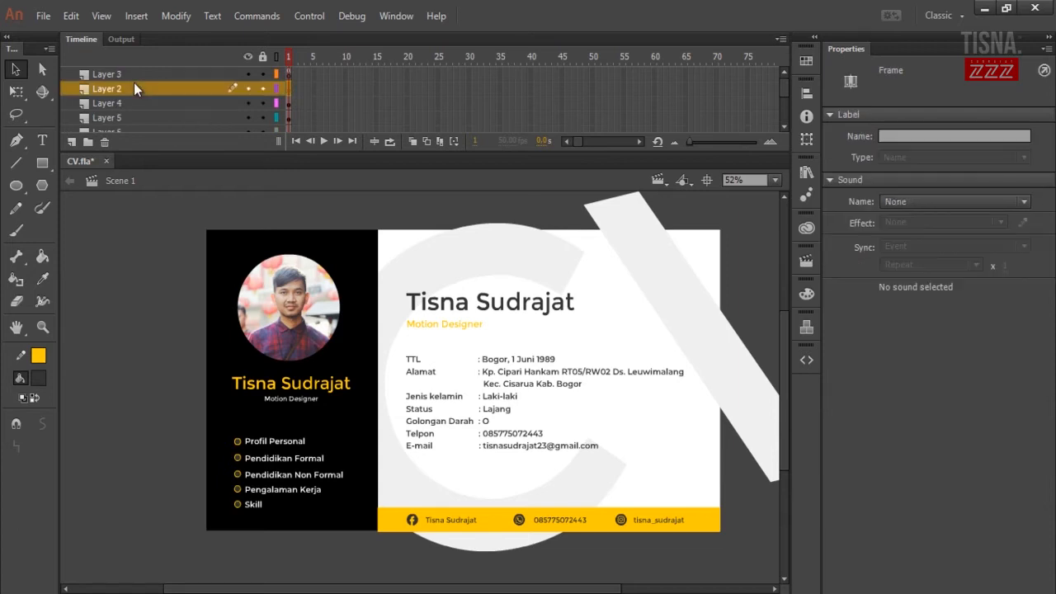
left_click(106, 141)
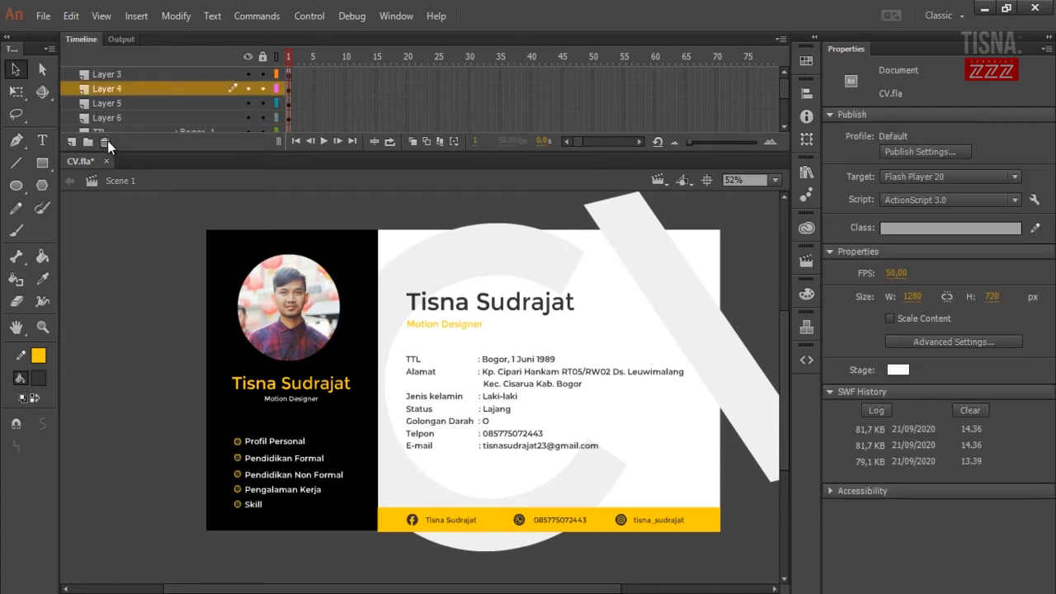
Step: Examine the ActionScript attached to frame 1 of Layer 3 and close the code editor
left_click(290, 75)
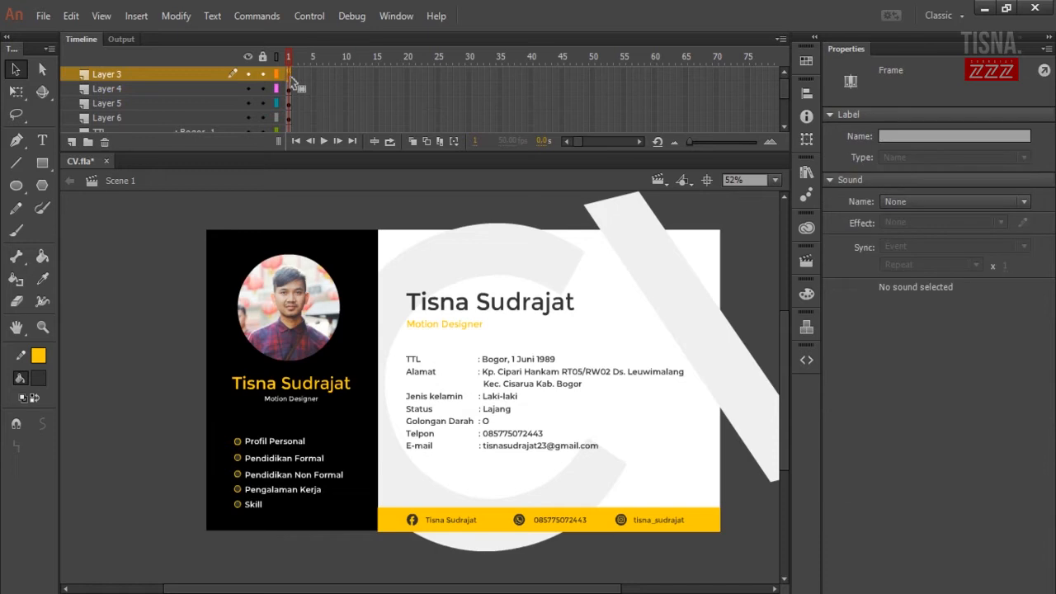
right_click(291, 78)
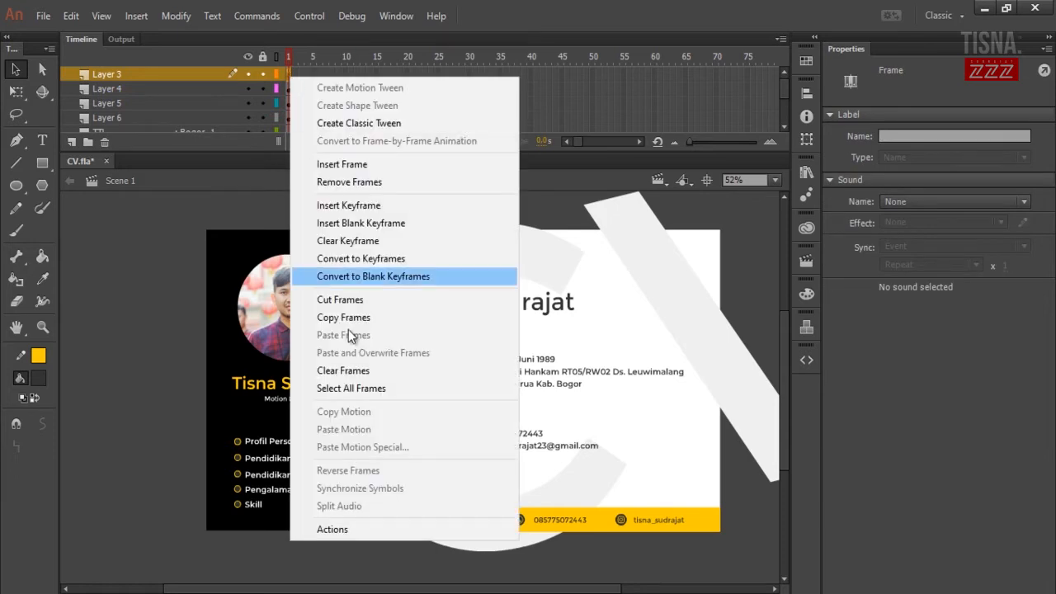
left_click(355, 528)
key("ctrl+a")
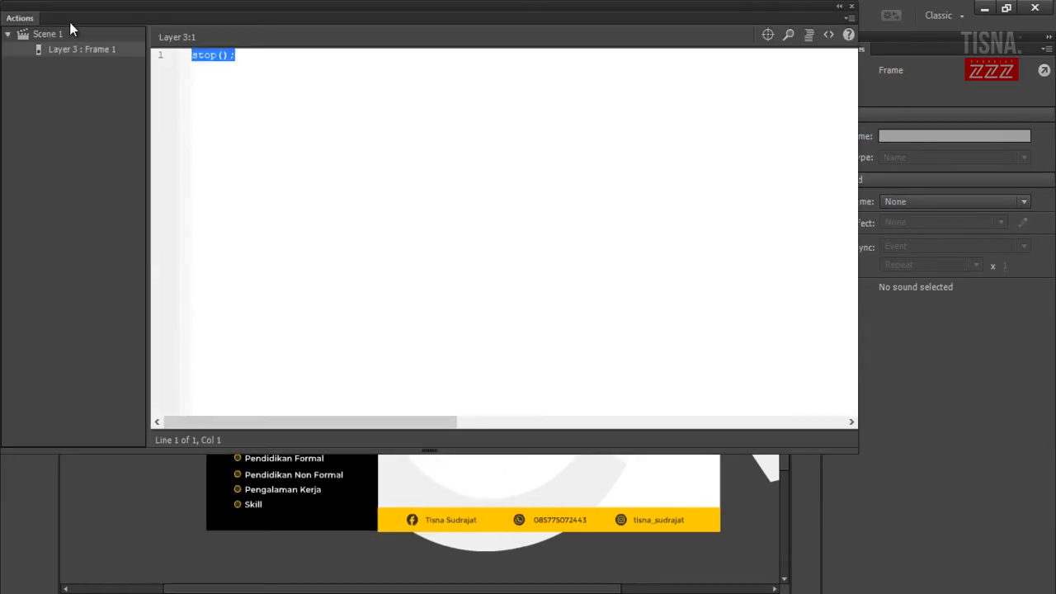
left_click(852, 7)
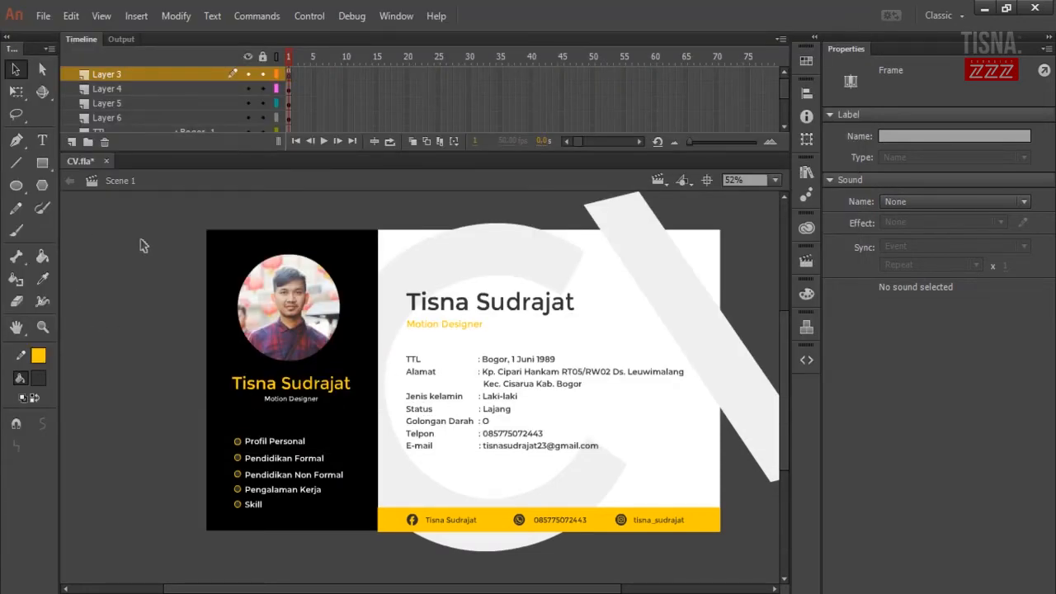
left_click(195, 213)
Step: Rename Layer 4, which holds the grouped sidebar menu buttons, as TOMBOL
left_click(111, 96)
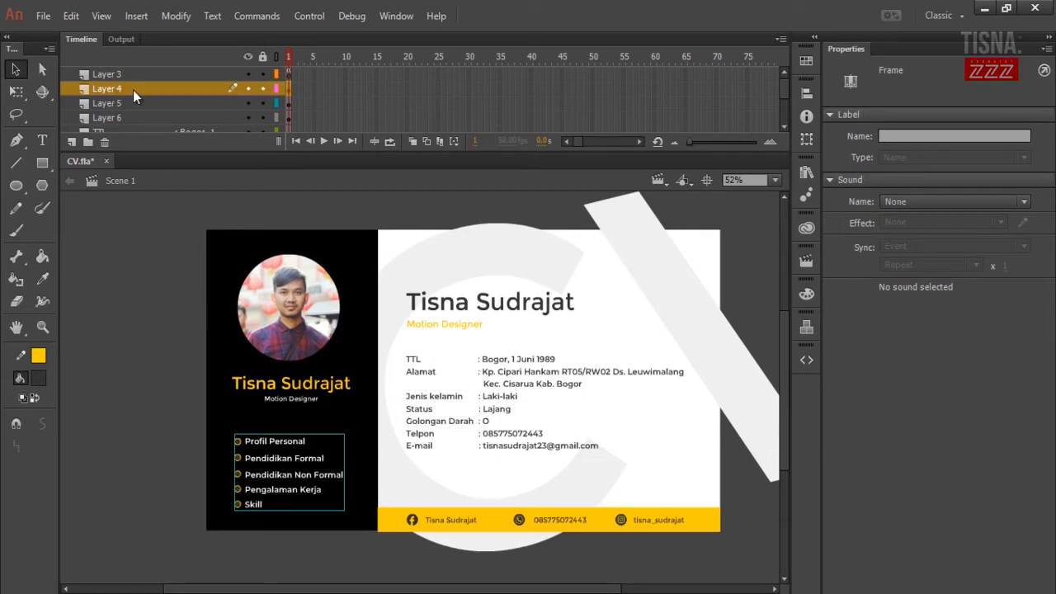
double_click(130, 87)
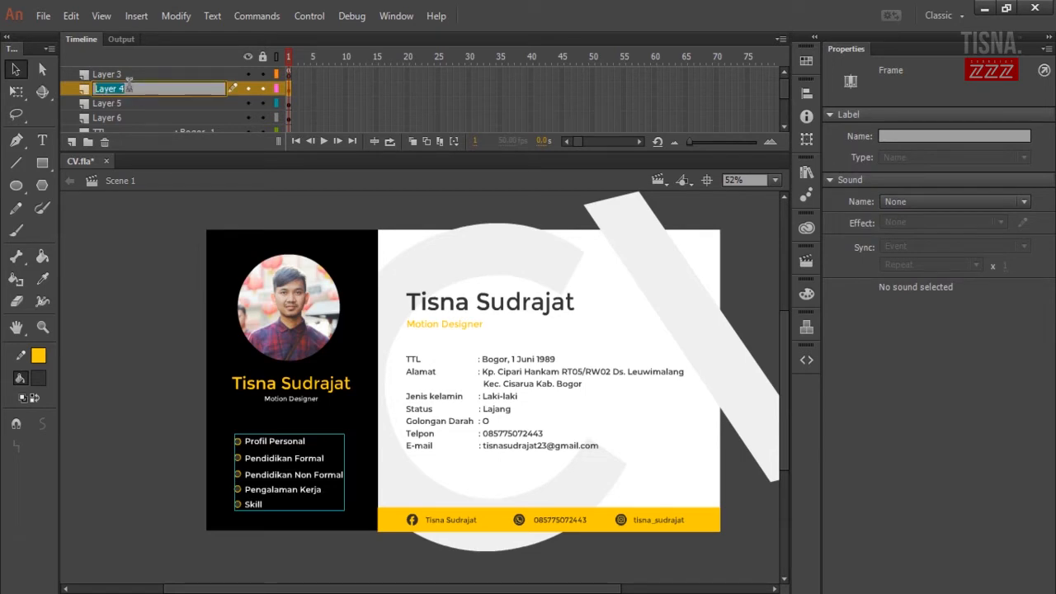
type("TOMBOL")
key("Return")
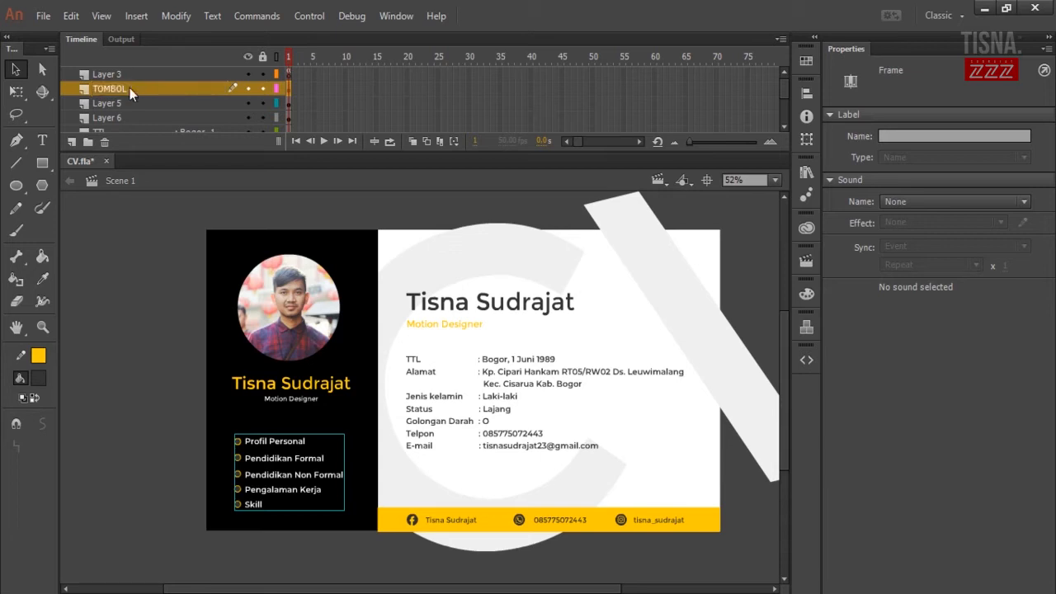
Step: Rename Layer 5, which holds the large name heading in the white area, as TIS1
left_click(108, 103)
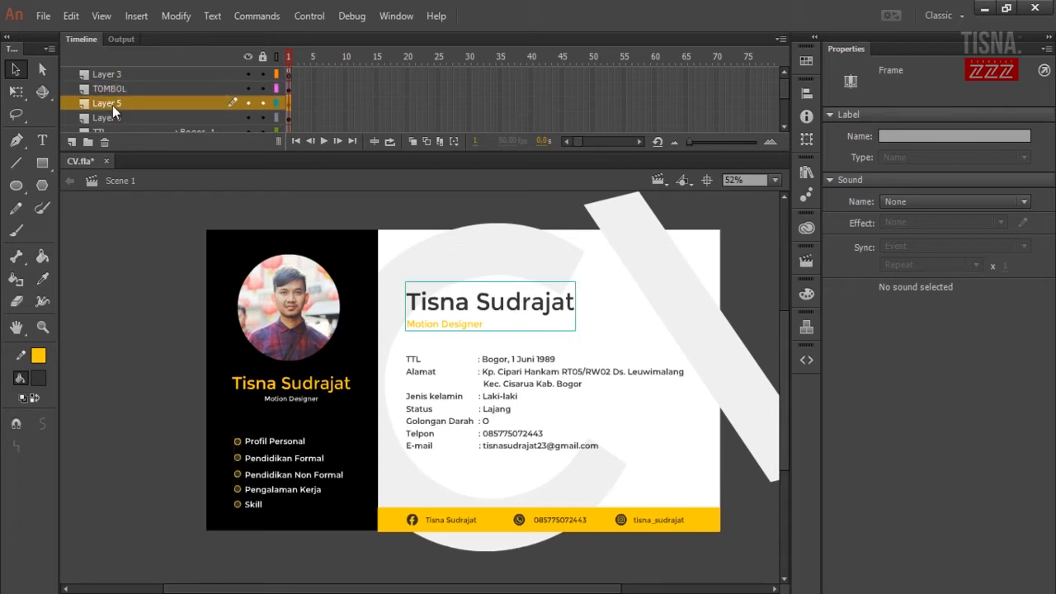
double_click(114, 106)
type("TIS")
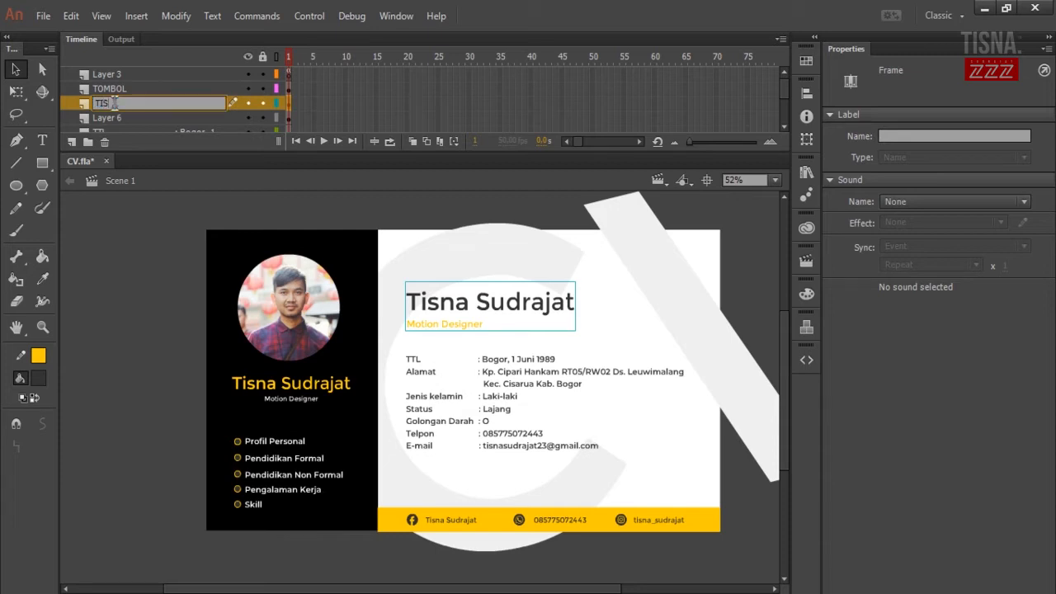
Step: Rename Layer 6, which holds the name and job title in the black sidebar, as TIS2
left_click(126, 119)
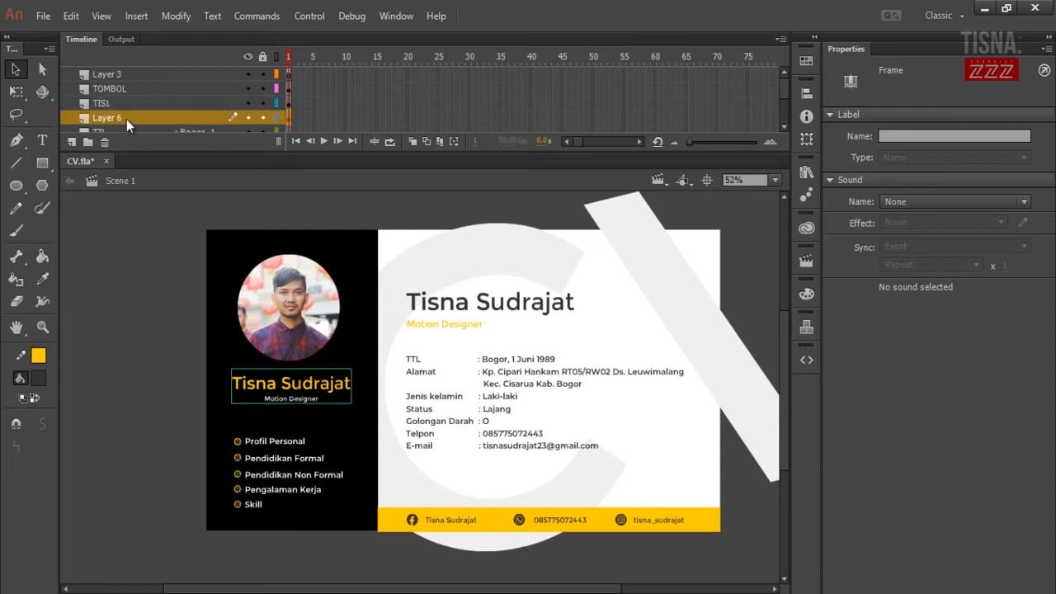
double_click(130, 118)
type("TISN")
key("BackSpace")
type("2")
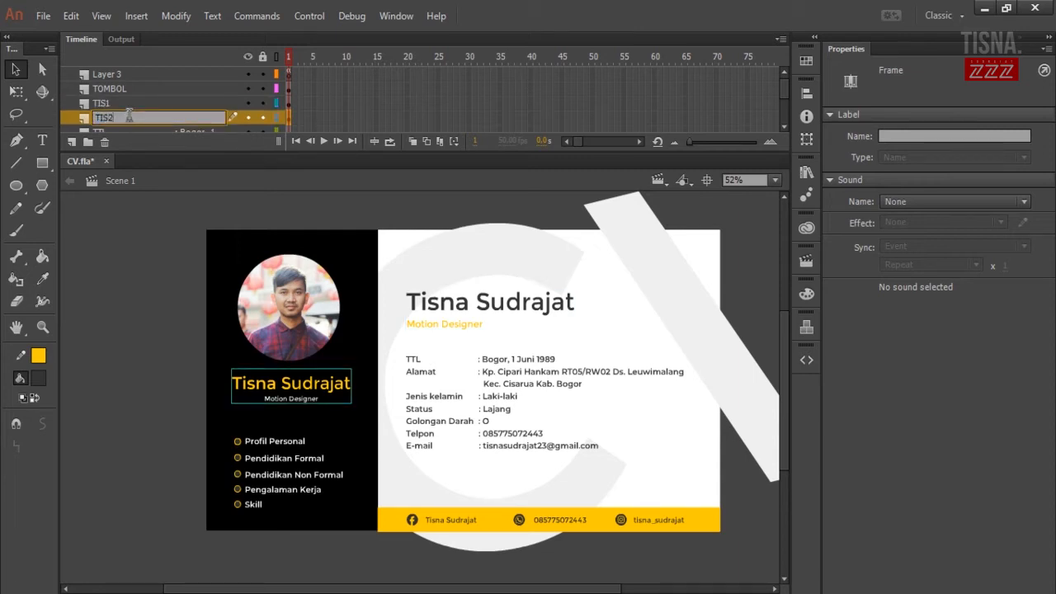
left_click(153, 222)
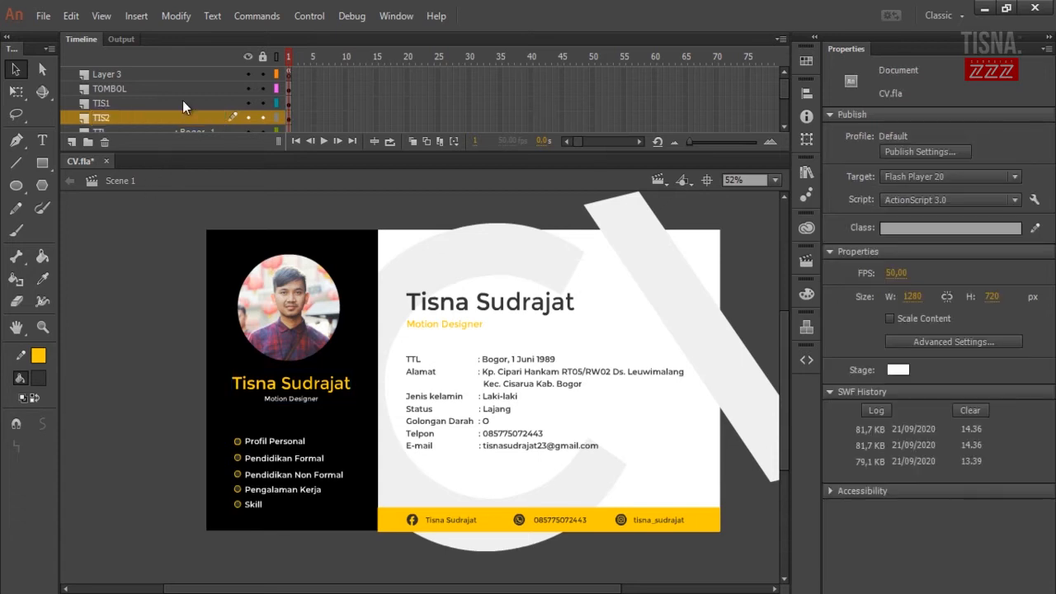
Step: Enlarge the timeline to show more layers and rename Layer 8, which holds the yellow contact bar, as FOOTER
left_click_drag(303, 151, 303, 203)
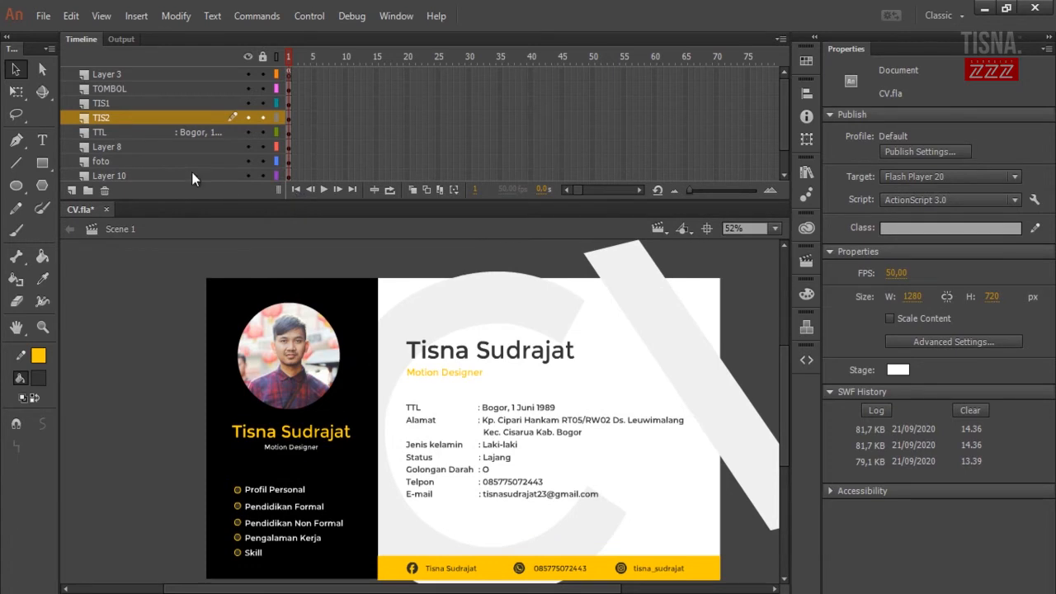
left_click(153, 147)
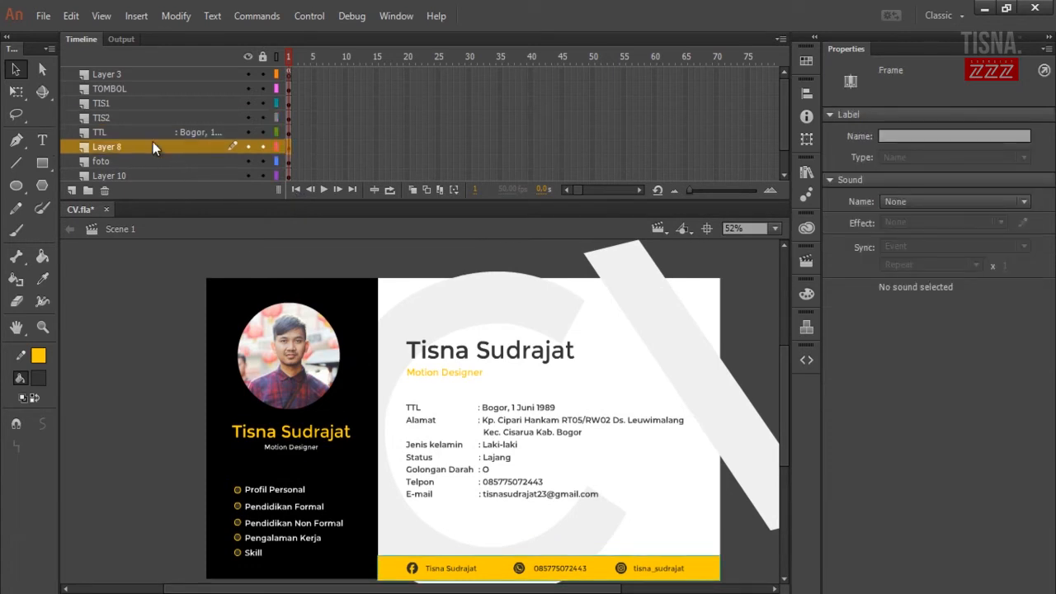
double_click(112, 147)
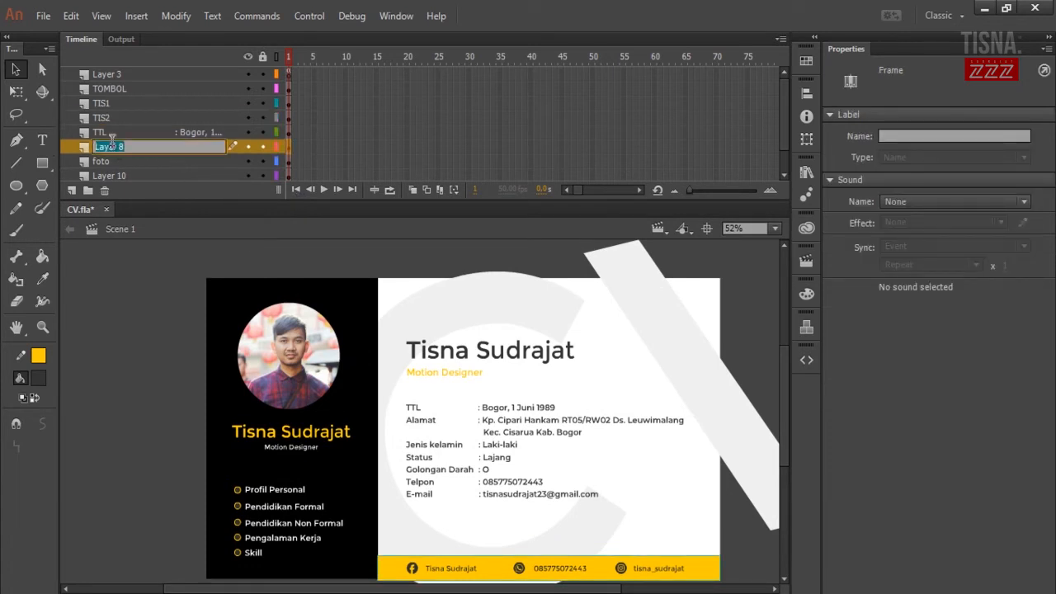
type("FOOTER")
key("Return")
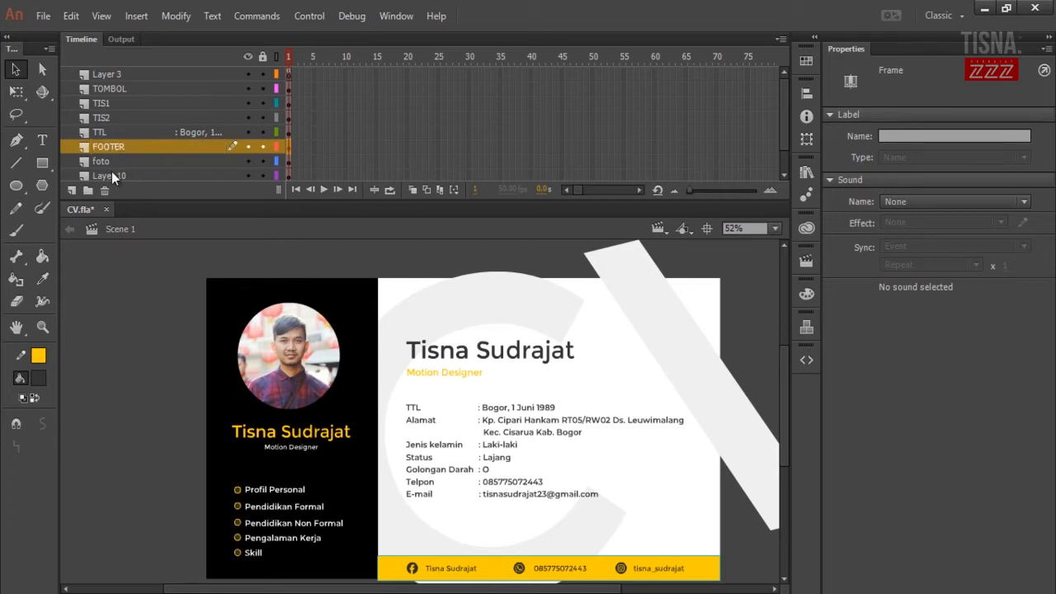
Step: Rename the layer holding the circular photo as FOTO
left_click(117, 160)
double_click(117, 160)
type("FOTO")
key("Return")
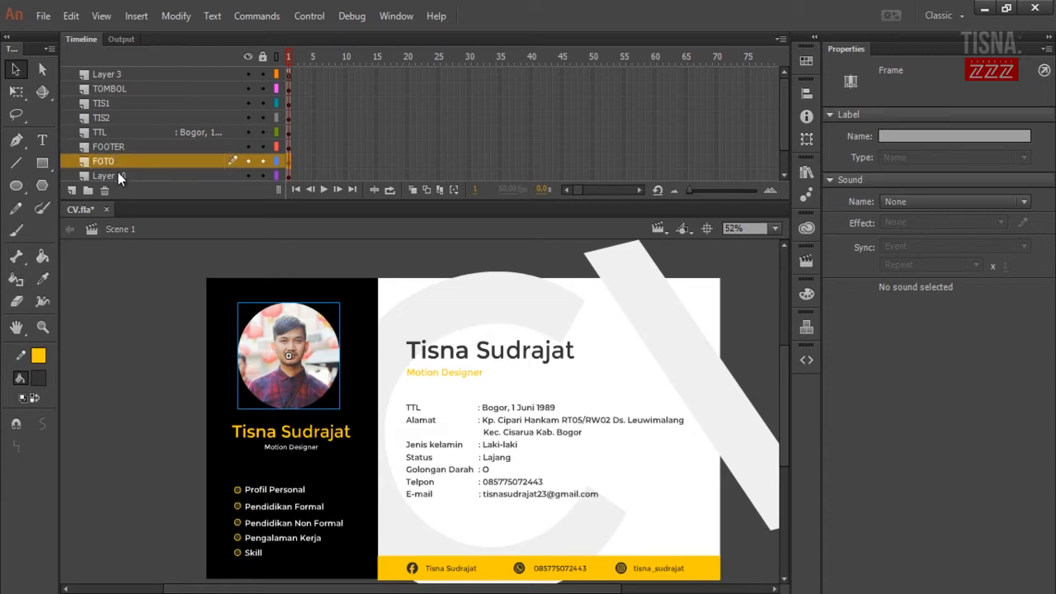
Step: Rename Layer 10, which holds the black sidebar background, as BACK
left_click(118, 173)
double_click(118, 173)
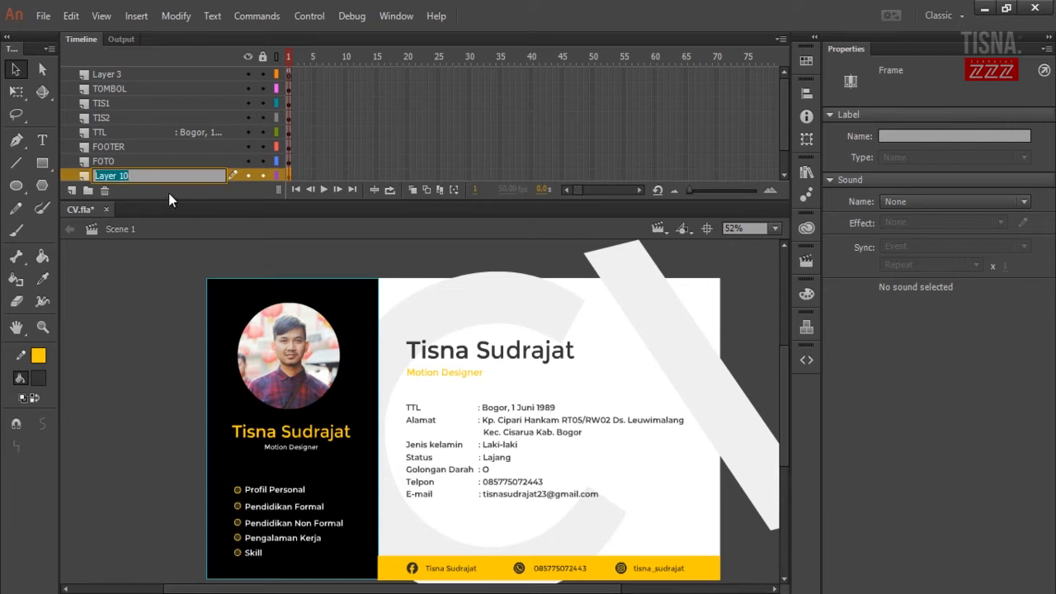
type("BACK")
key("Return")
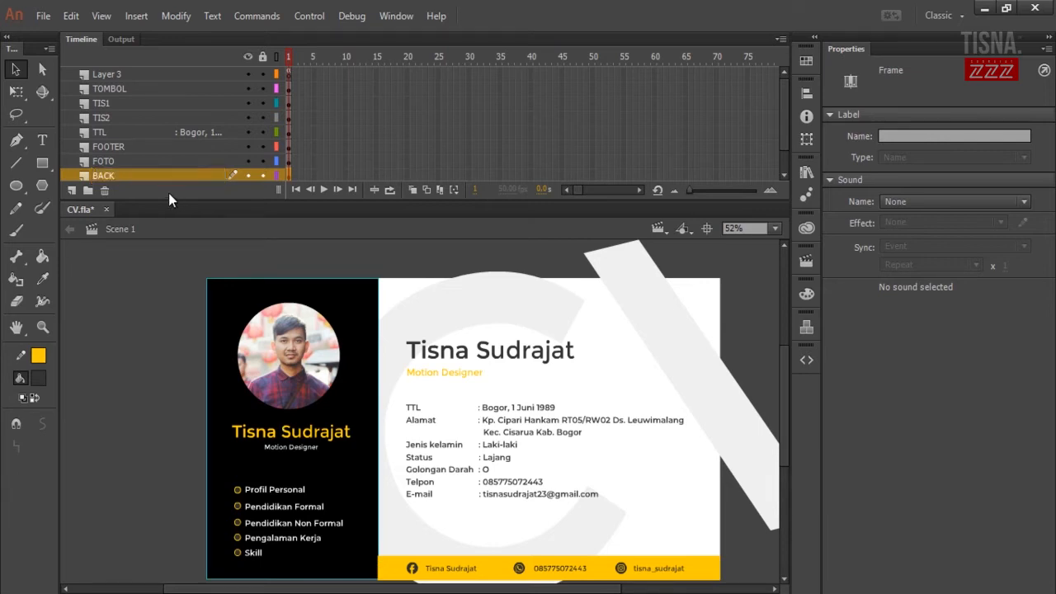
Step: Rename Layer 11, which holds the large grey background letters, as CV
scroll(173, 165, "down", 2)
left_click(162, 161)
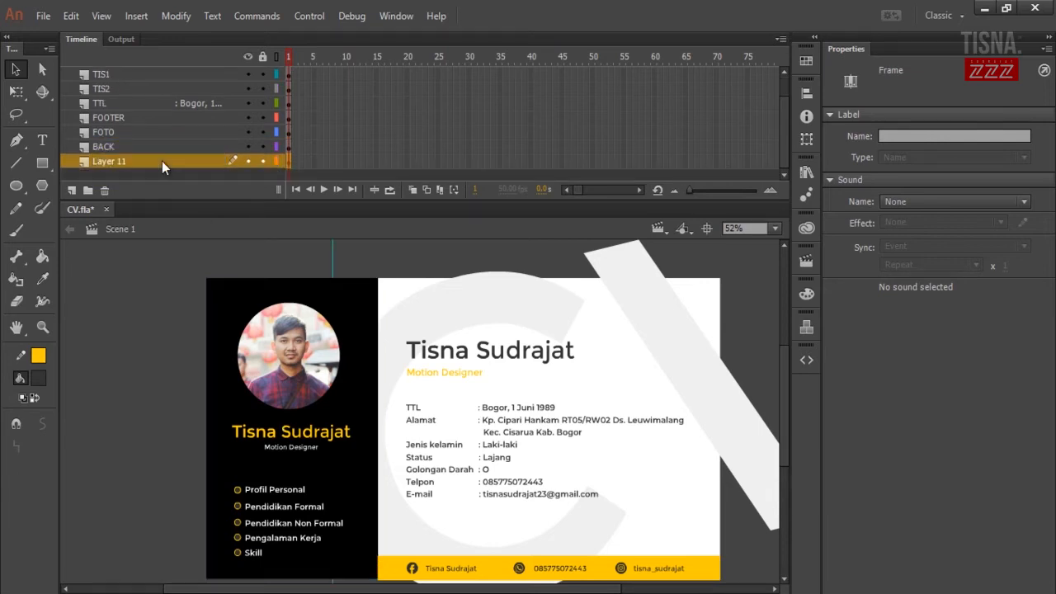
scroll(567, 320, "down", 2)
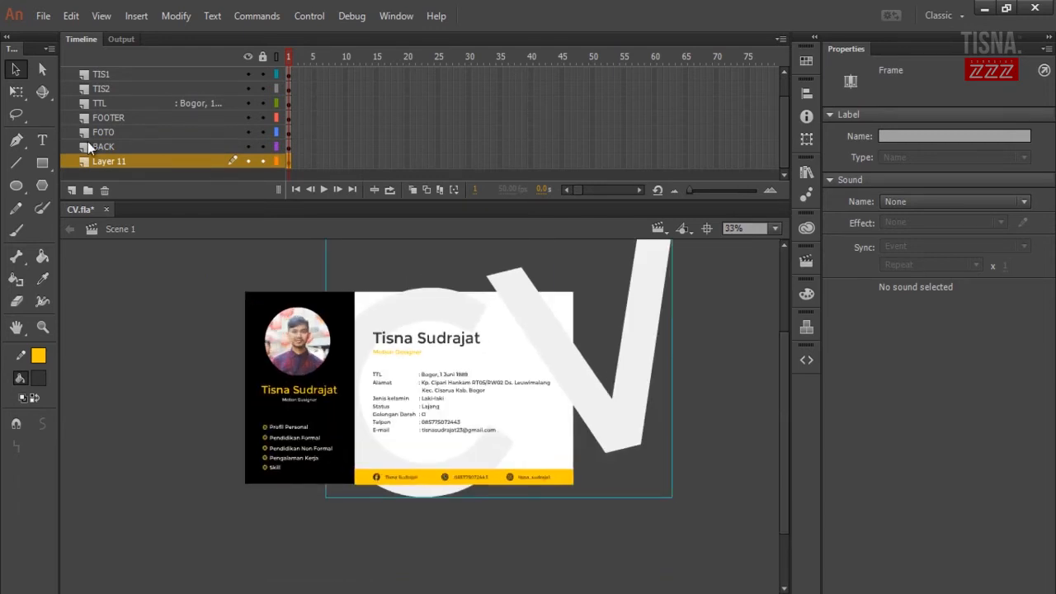
double_click(100, 161)
key("BackSpace")
type("CV")
left_click(140, 295)
scroll(552, 417, "up", 3)
scroll(553, 418, "down", 3)
left_click_drag(786, 394, 783, 389)
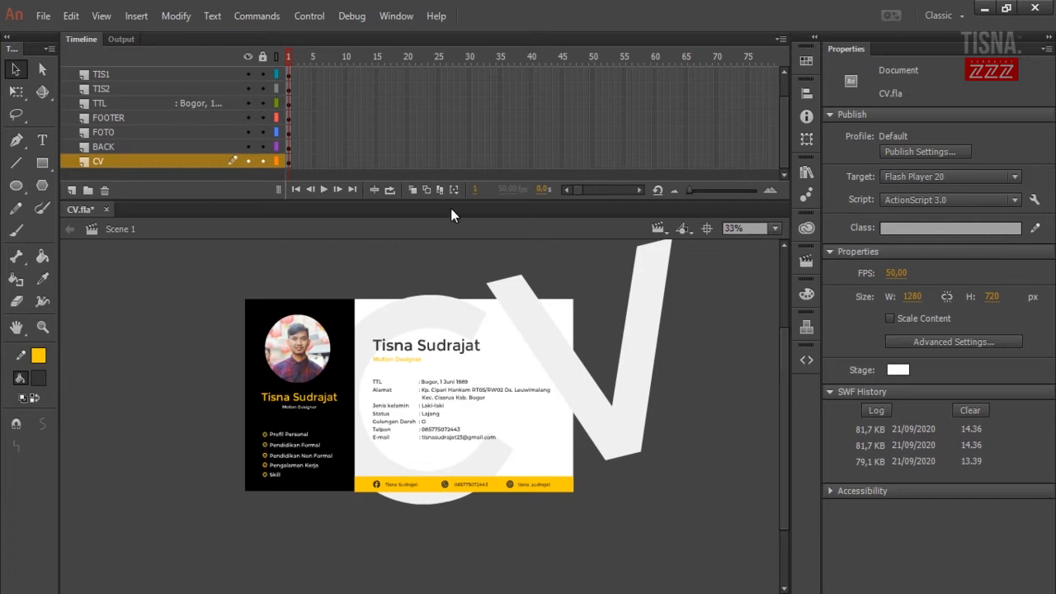
Step: Enlarge the timeline to show all layers and delete the empty Layer 3
left_click_drag(461, 202, 451, 230)
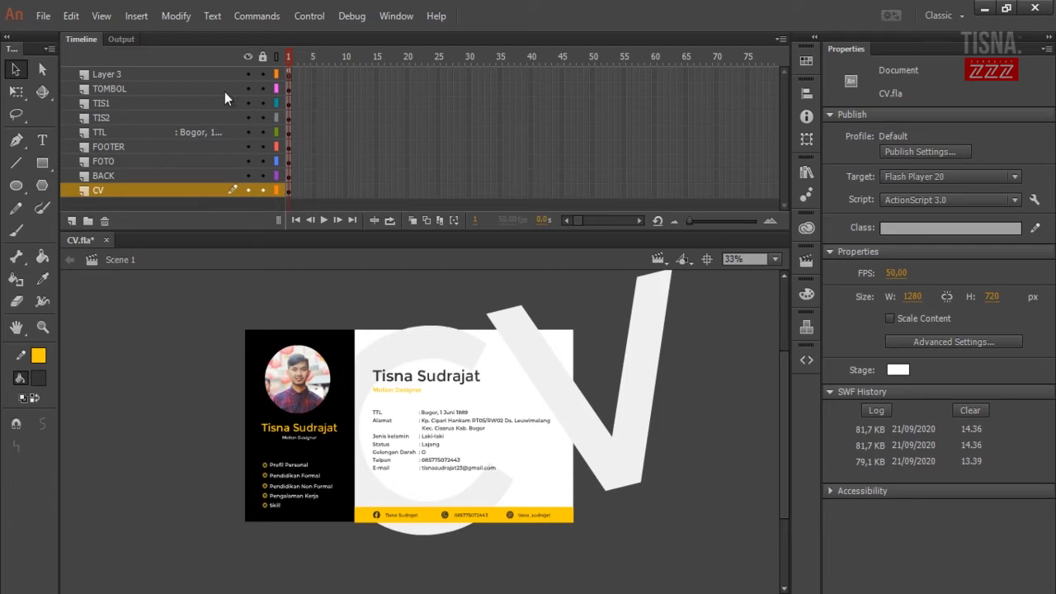
left_click(169, 74)
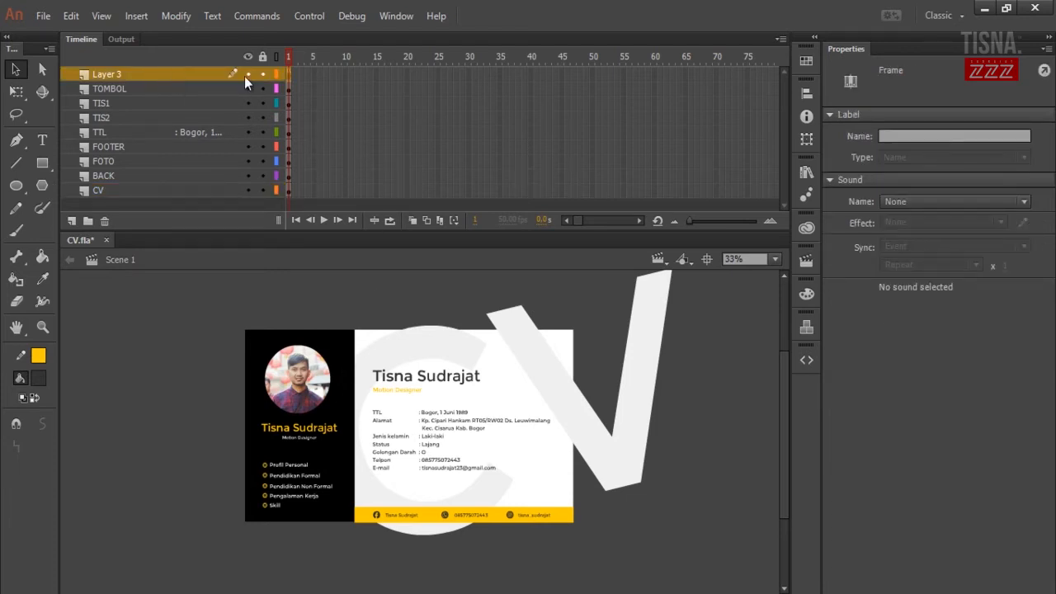
left_click(212, 100)
left_click(173, 73)
left_click(105, 221)
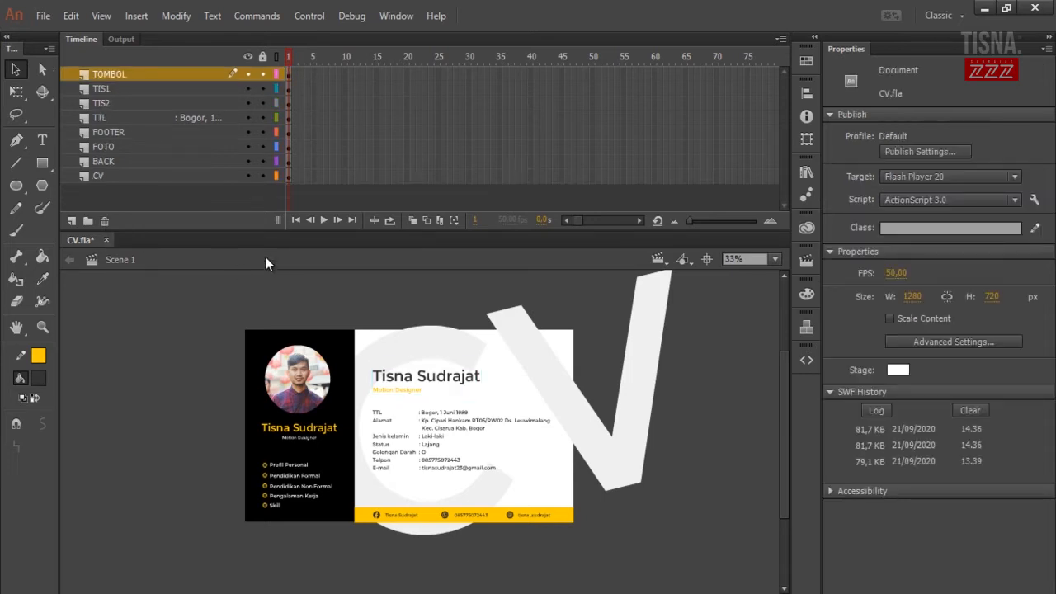
left_click_drag(389, 233, 389, 219)
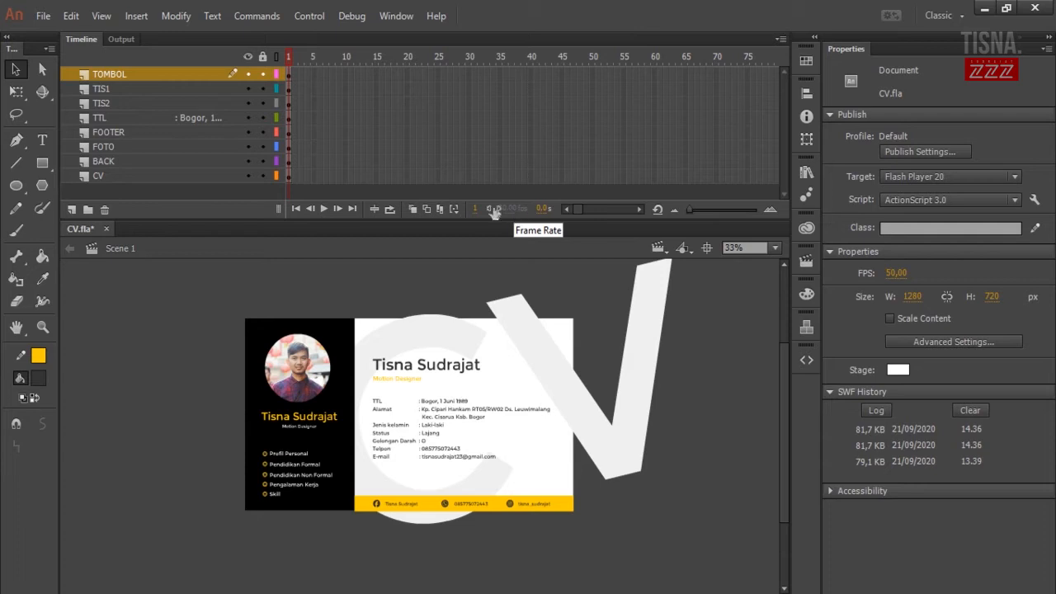
Step: Set the document's frame rate to 30 FPS
left_click(438, 175)
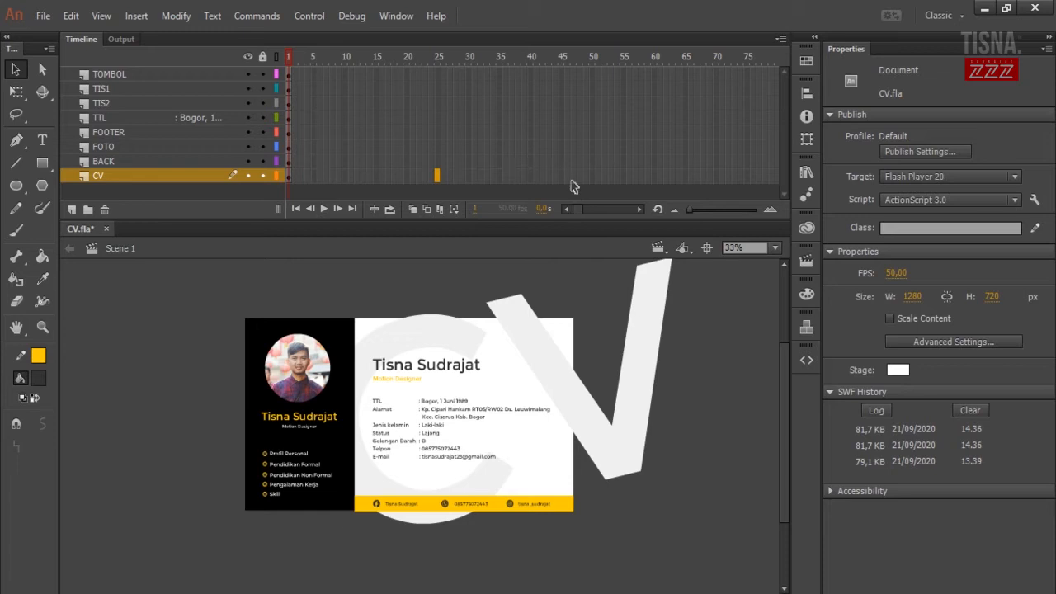
left_click_drag(589, 180, 592, 75)
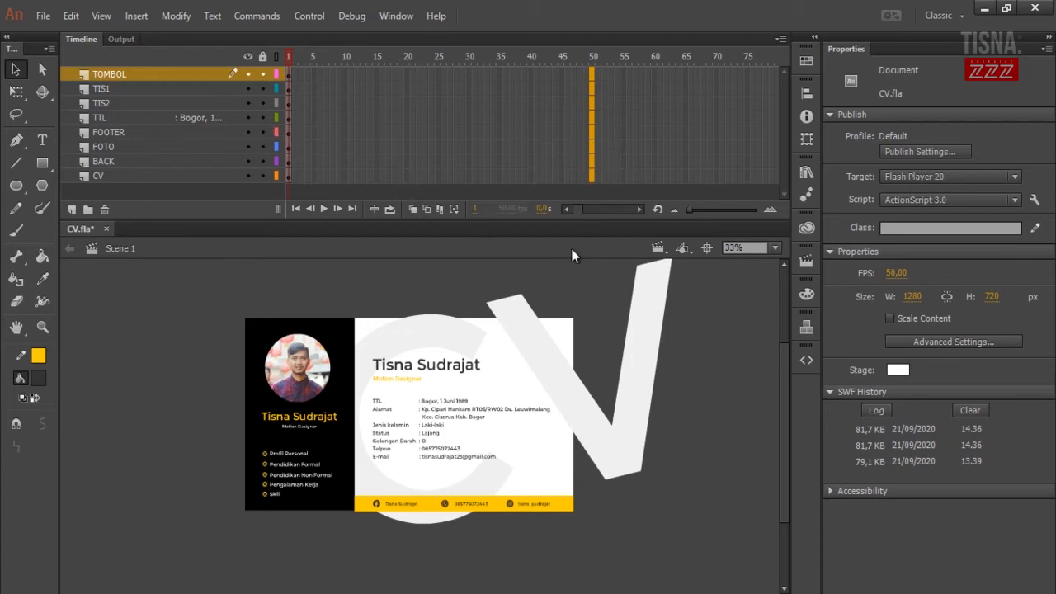
left_click(896, 273)
key("Return")
left_click(887, 274)
type("30")
key("Return")
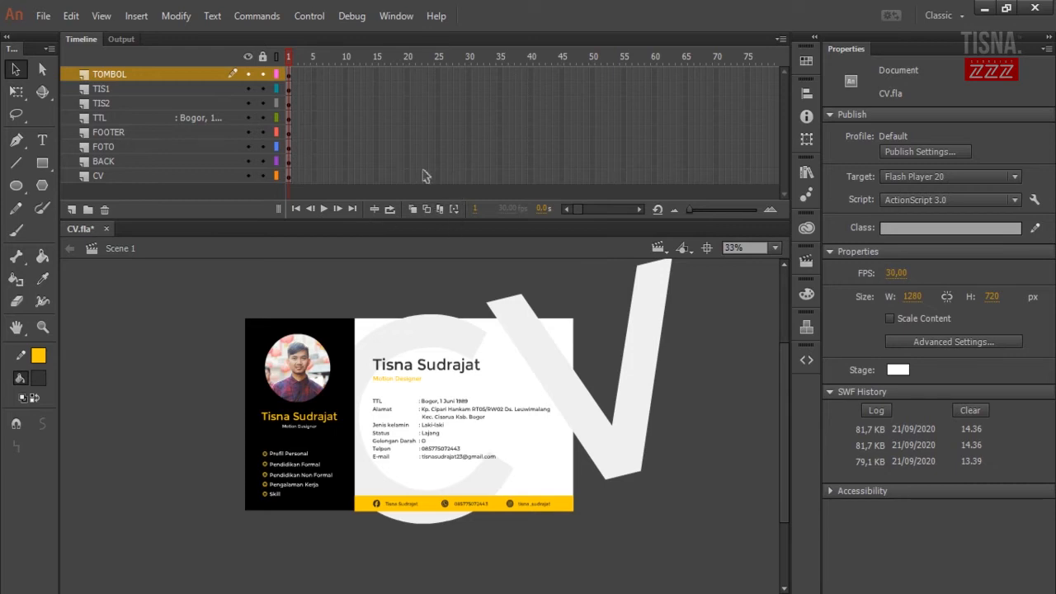
Step: Select frame 20 across all layers from TOMBOL to CV and convert it to keyframes
left_click_drag(404, 179, 404, 73)
right_click(406, 74)
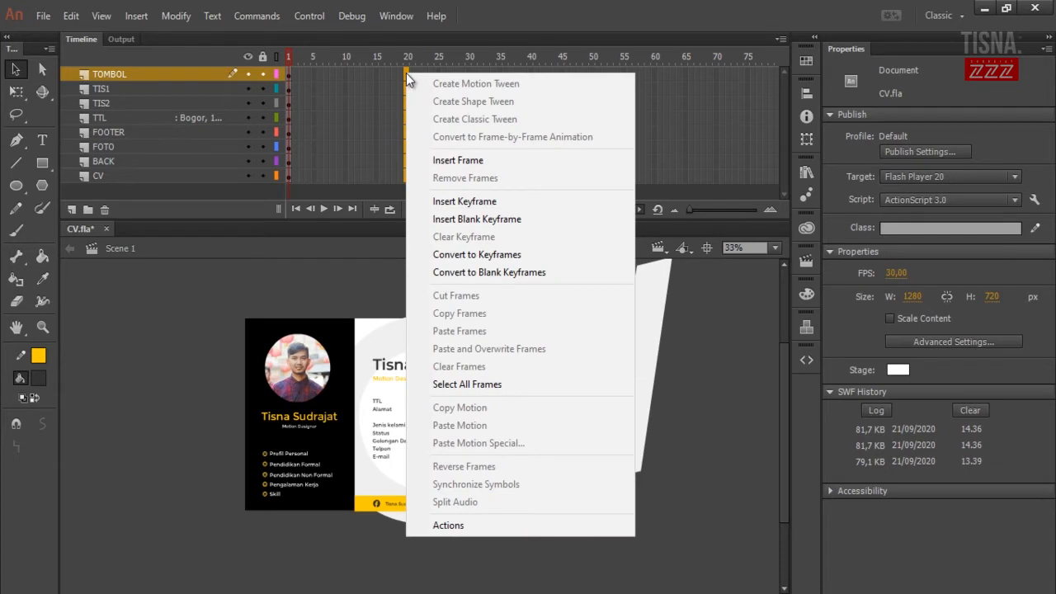
left_click(388, 79)
left_click_drag(406, 75, 410, 172)
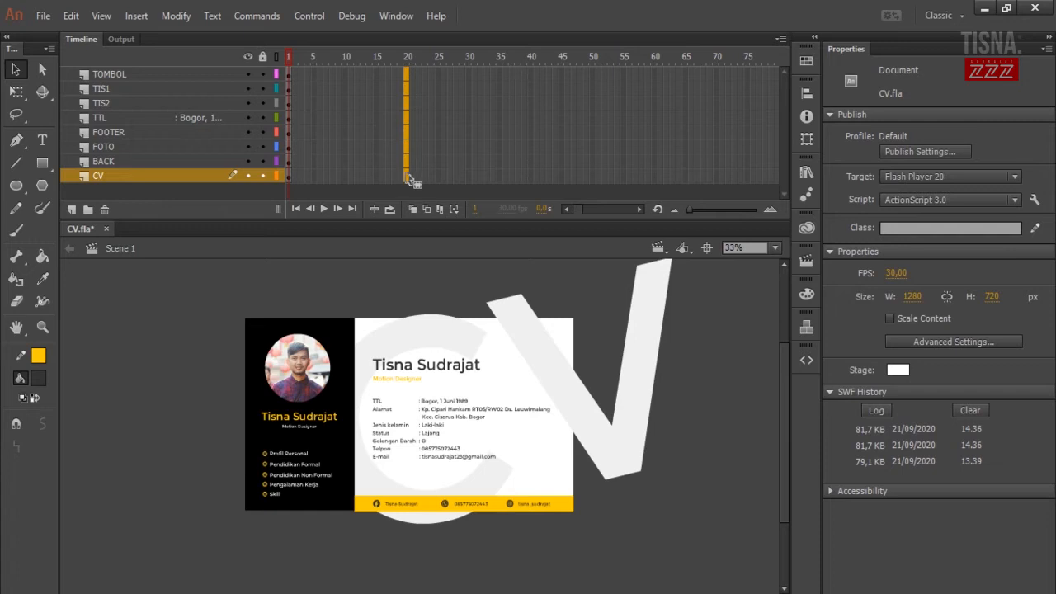
right_click(407, 174)
left_click(493, 258)
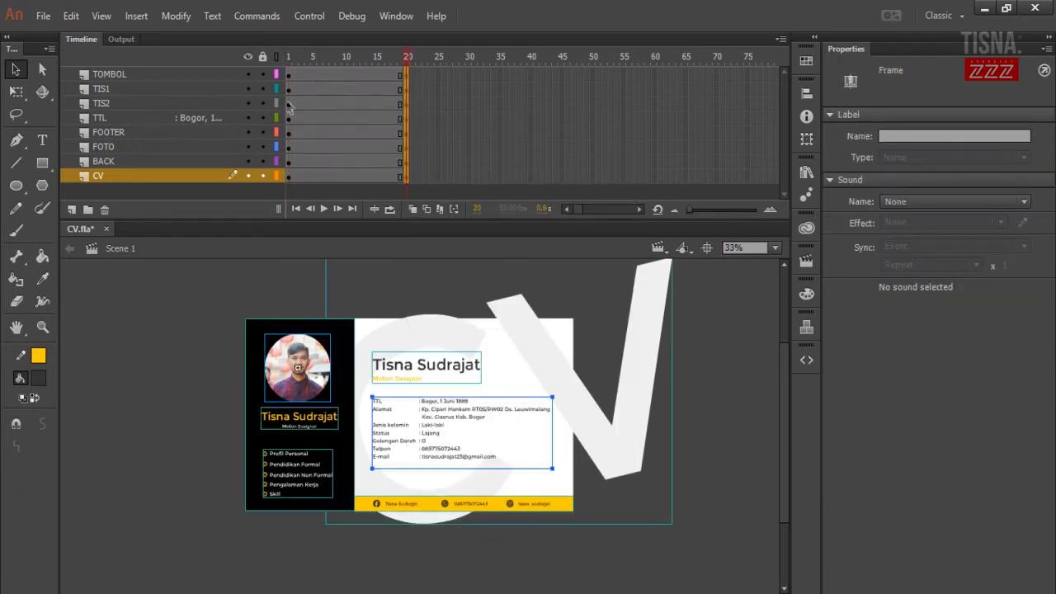
Step: Create a classic tween between frames 1 and 20 on all layers
left_click(430, 146)
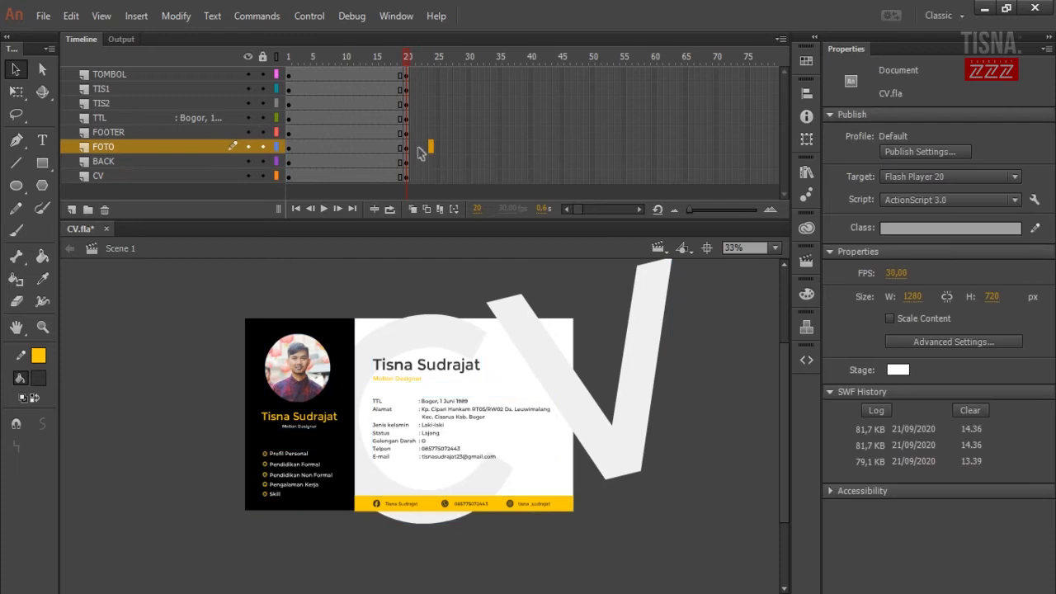
left_click_drag(349, 177, 342, 74)
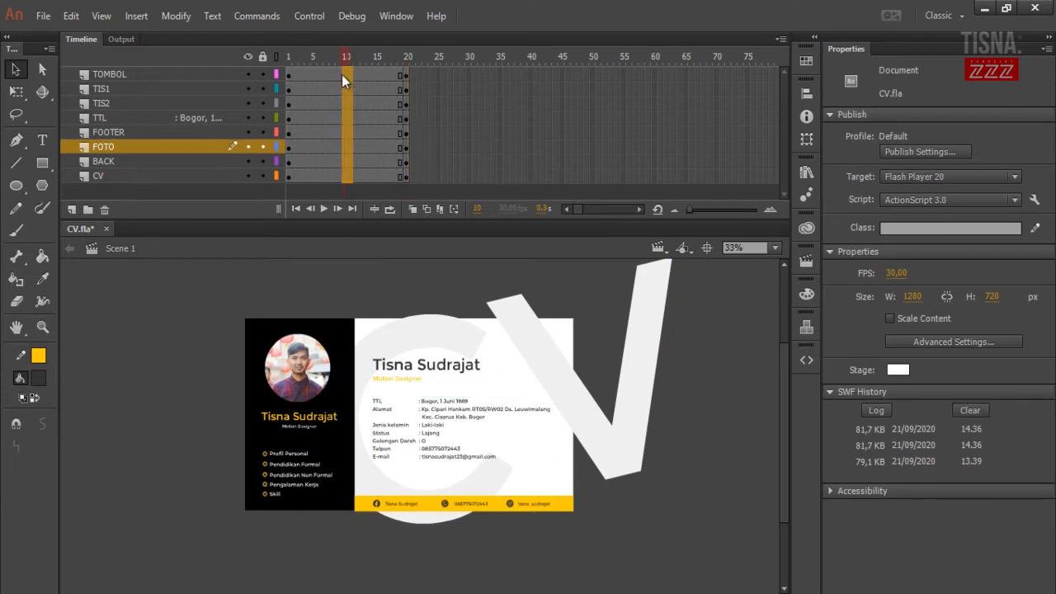
right_click(350, 77)
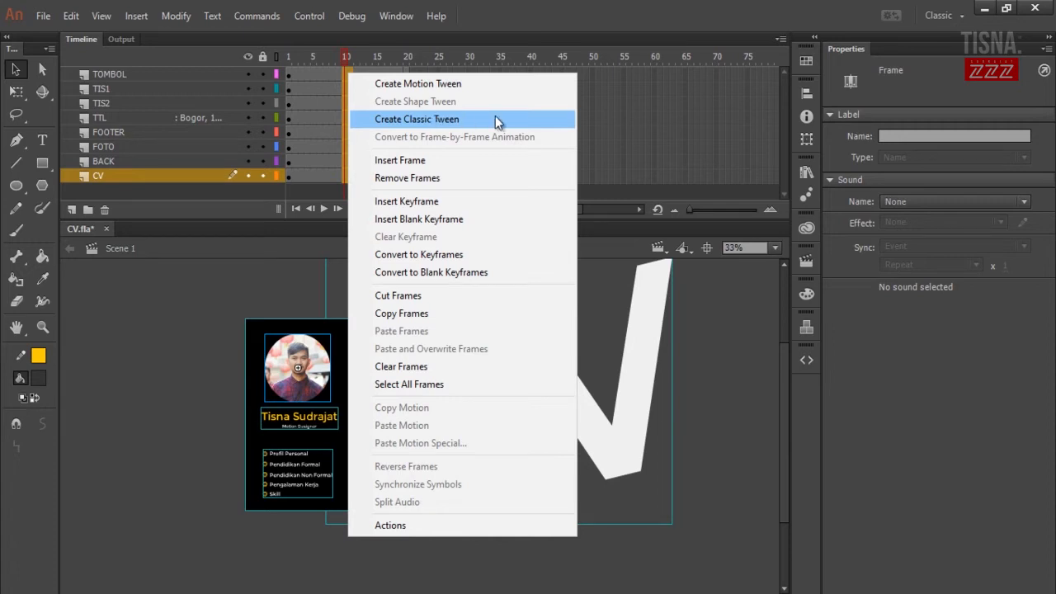
left_click(495, 119)
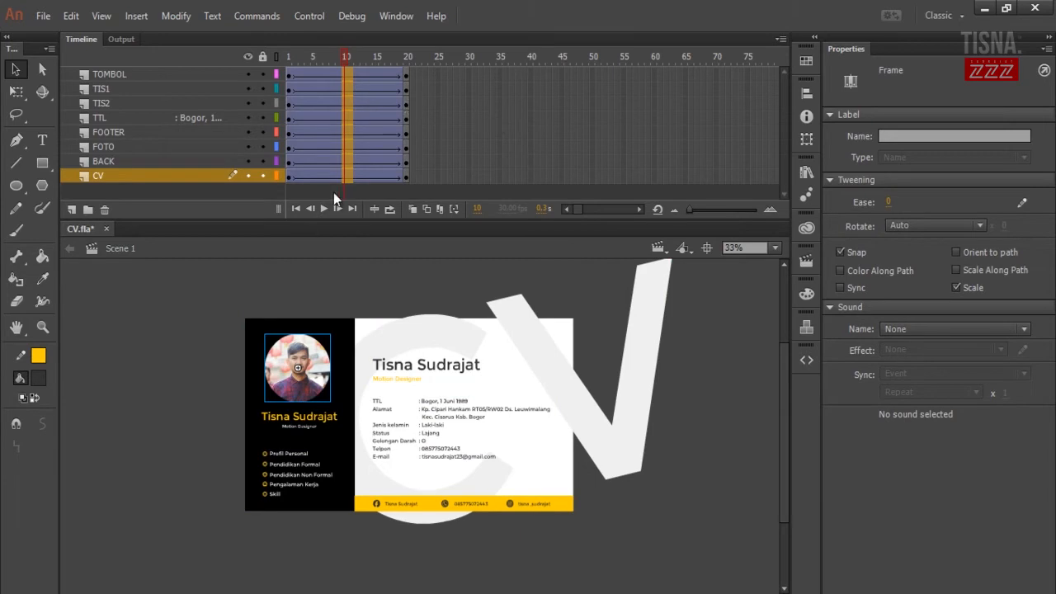
Step: At frame 1, select the content of all layers and shift it horizontally until it sits just off the stage's right edge
left_click(288, 58)
mouse_move(288, 62)
left_mouse_down()
mouse_move(399, 58)
mouse_move(265, 64)
mouse_move(409, 63)
mouse_move(283, 69)
left_mouse_up()
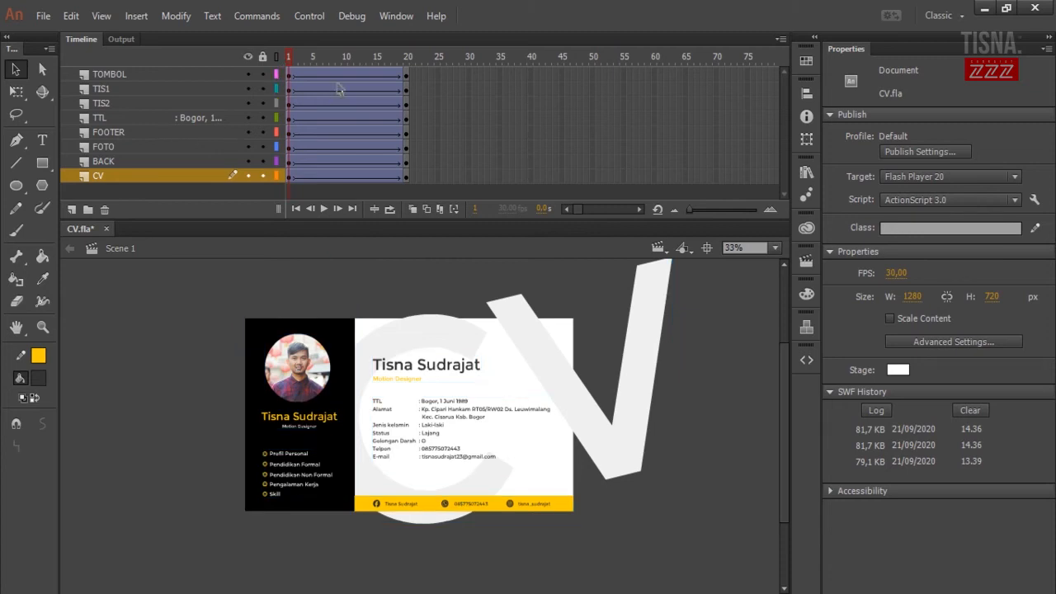
left_click(290, 179)
left_click(239, 346)
left_click(290, 178)
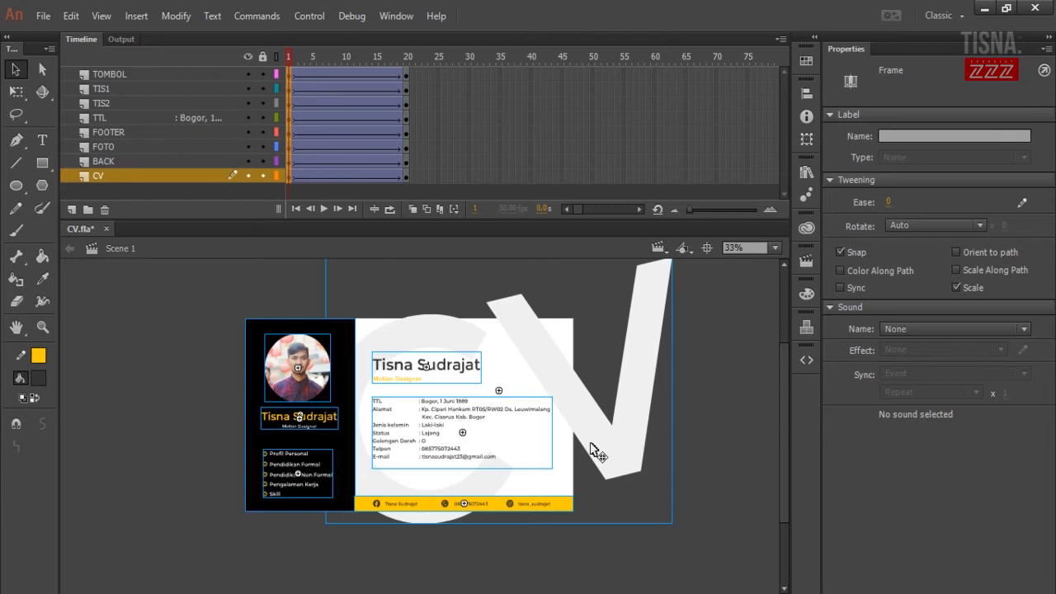
key("shift+Right")
key("shift+Right")
key("shift+Right")
key("shift+Right")
key("shift+Right")
key("shift+Right")
key("shift+Right")
key("shift+Right")
key("shift+Right")
key("shift+Right")
key("shift+Right")
key("shift+Right")
key("shift+Right")
key("shift+Right")
key("shift+Right")
key("shift+Right")
key("shift+Right")
key("shift+Right")
key("shift+Right")
key("shift+Right")
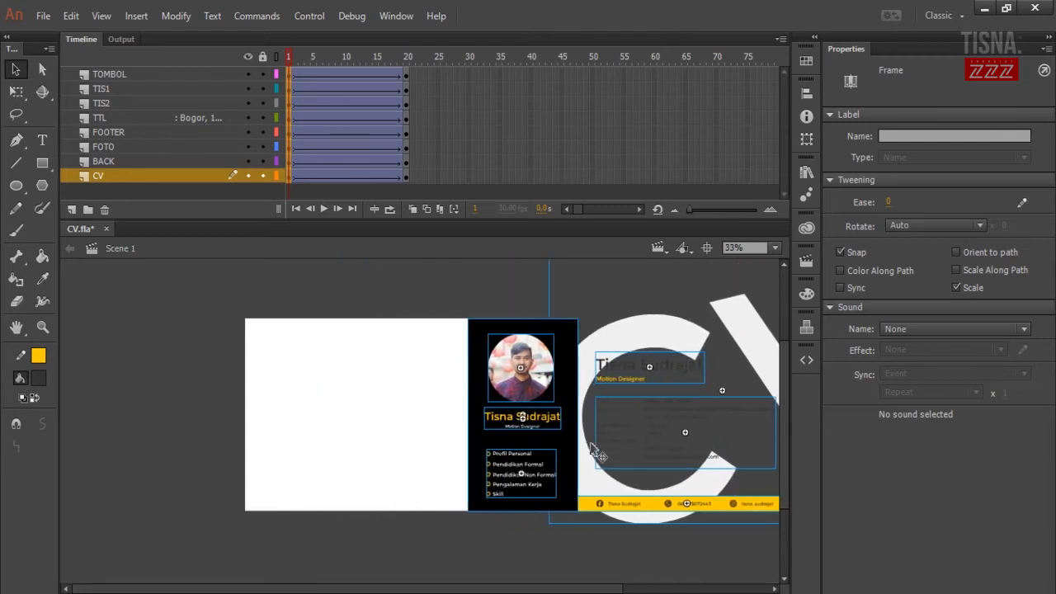
key("shift+Right")
key("shift+Right")
key("shift+Right")
key("shift+Right")
key("shift+Right")
key("shift+Right")
key("shift+Right")
key("shift+Right")
key("shift+Right")
key("shift+Right")
key("shift+Right")
key("shift+Right")
key("shift+Right")
key("shift+Right")
key("shift+Right")
key("shift+Right")
key("shift+Right")
key("shift+Right")
key("shift+Right")
key("shift+Right")
key("shift+Left")
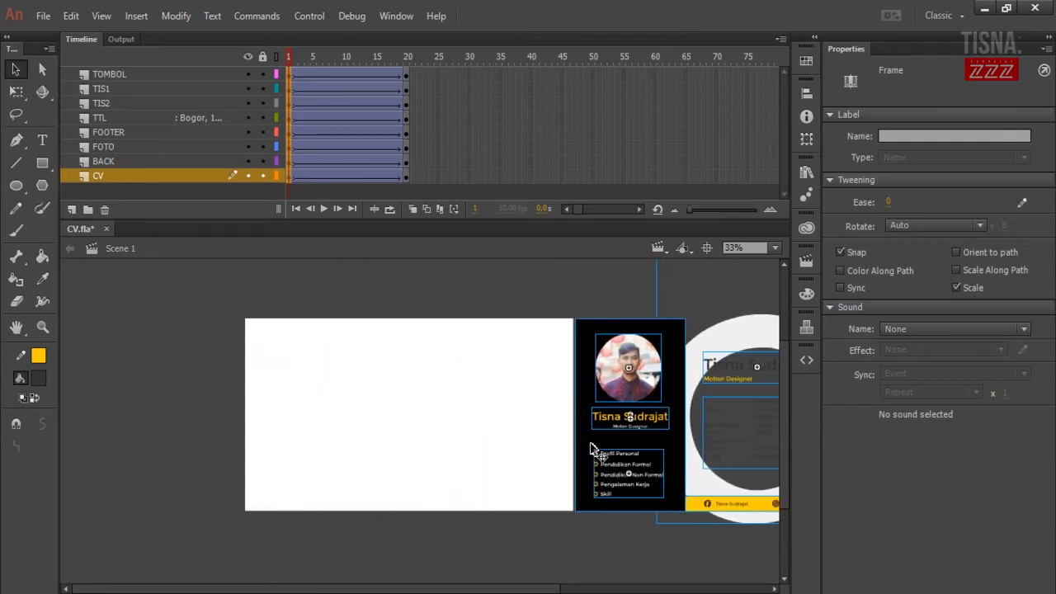
left_click(580, 571)
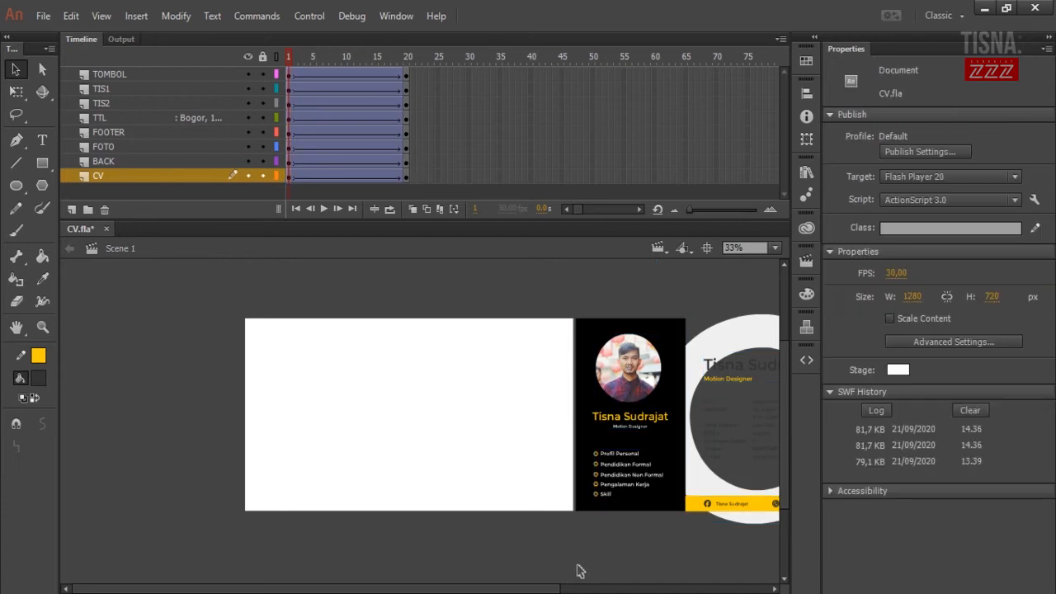
Step: Play the timeline to preview the slide-in animation of the CV elements
key("Return")
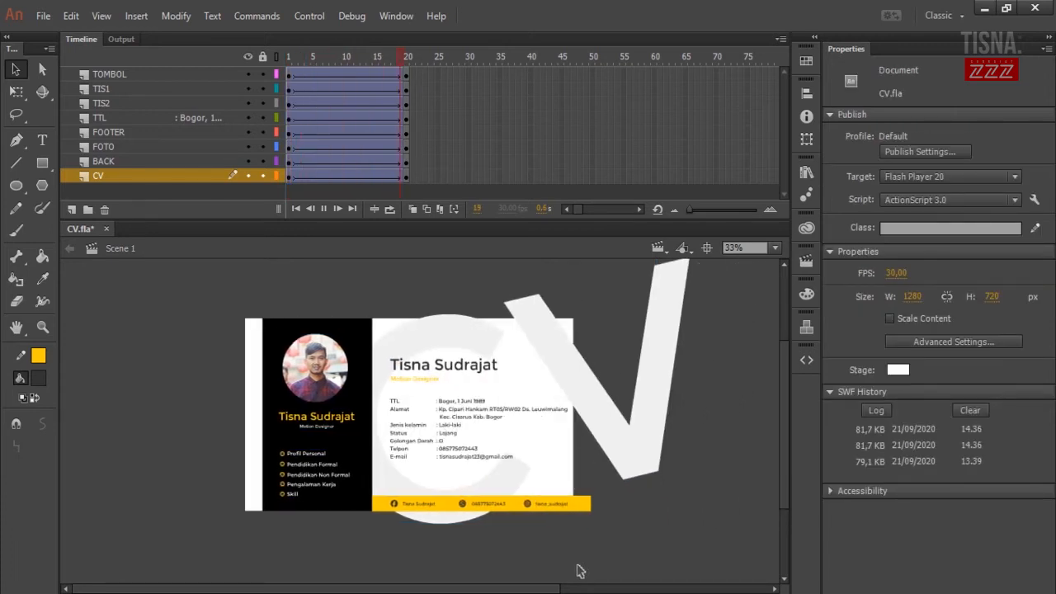
key("Return")
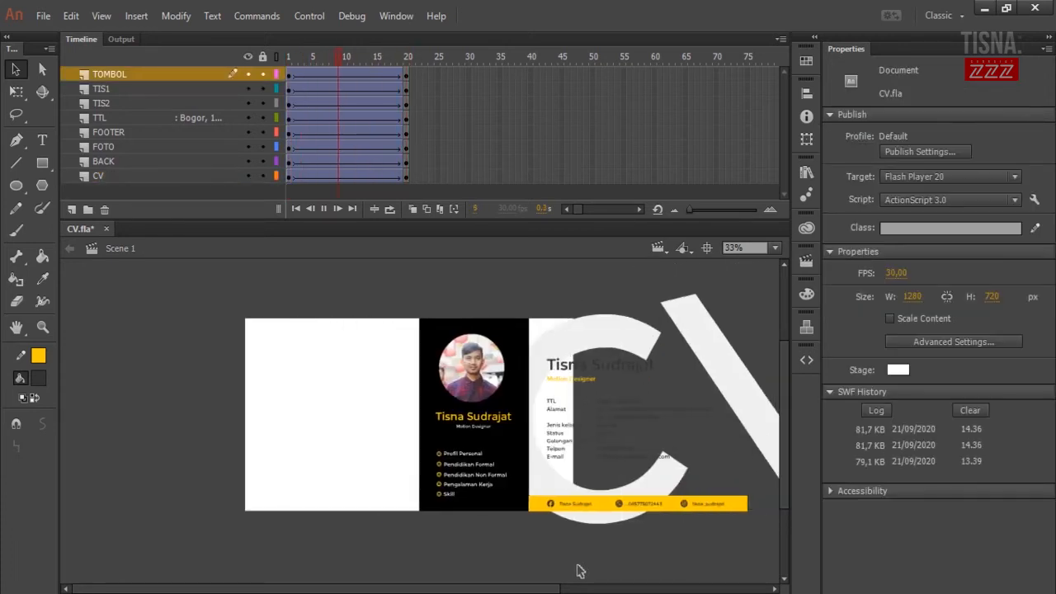
key("Return")
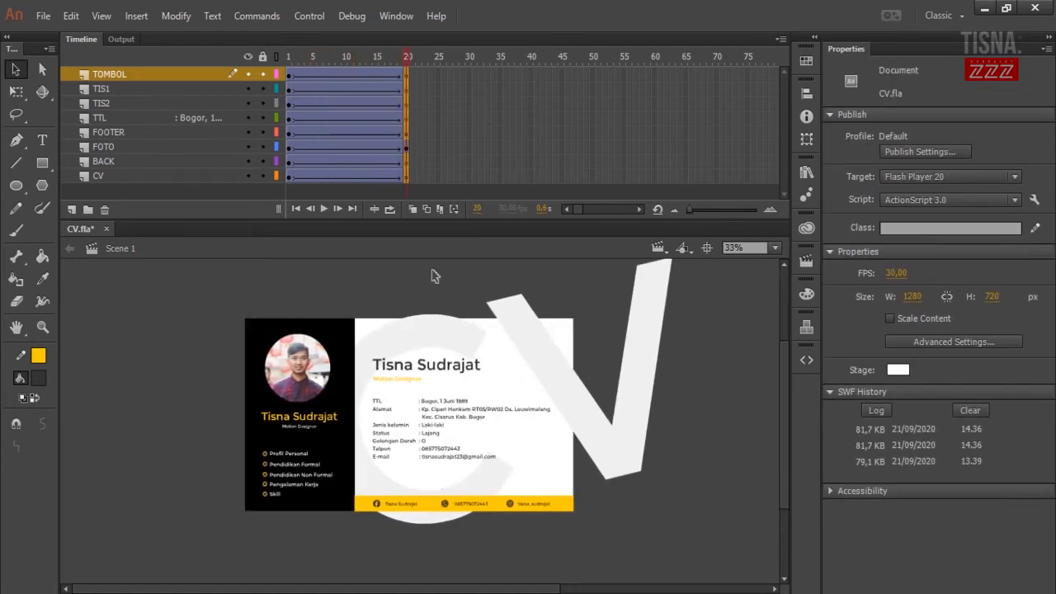
Step: Select the tween spans on all layers and set their ease to 100 out
left_click_drag(346, 74, 345, 169)
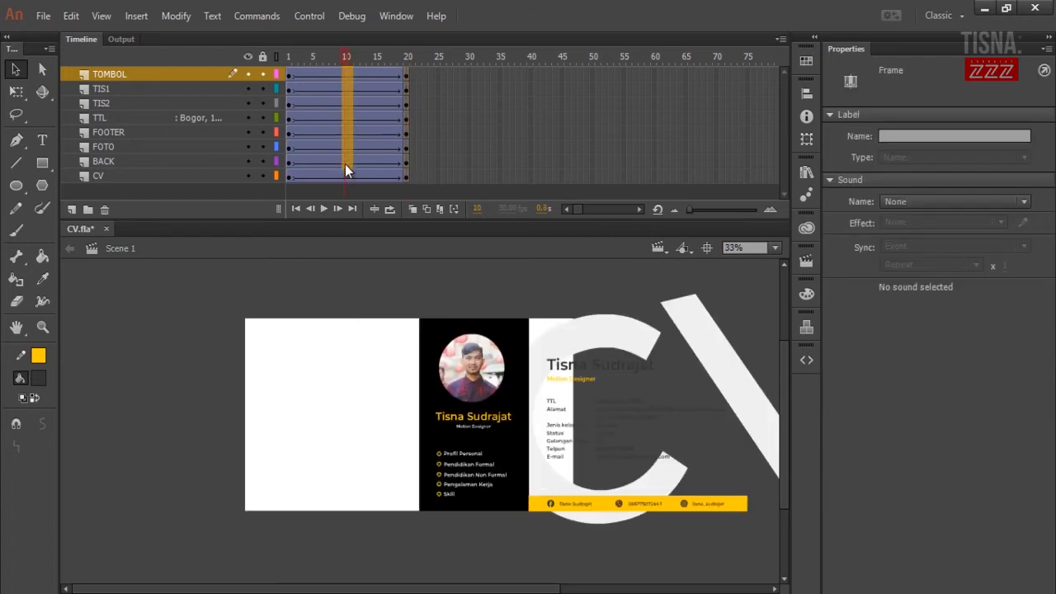
left_click(322, 170, "shift")
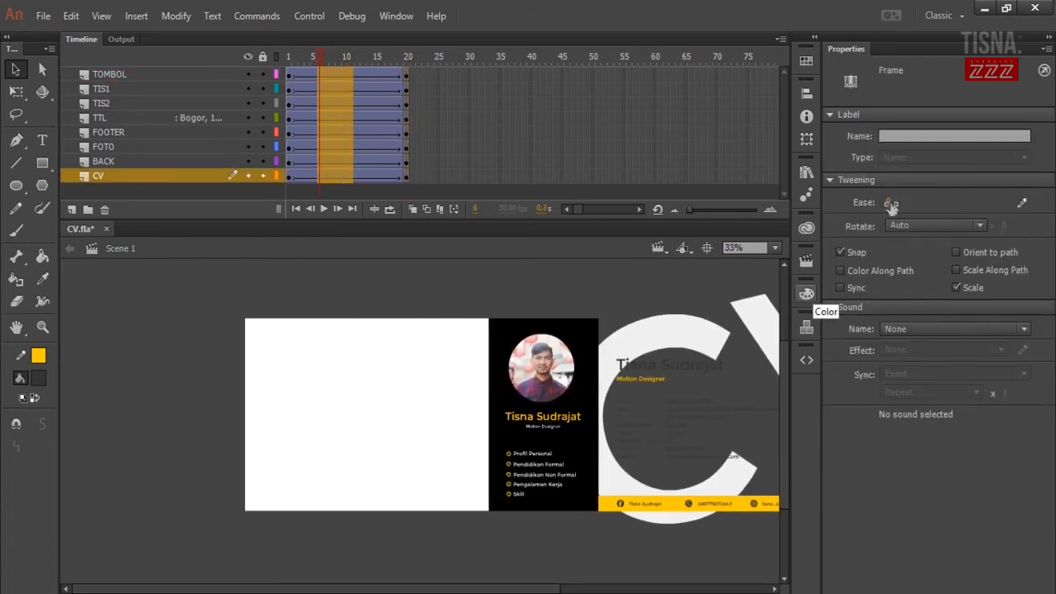
left_click(408, 274)
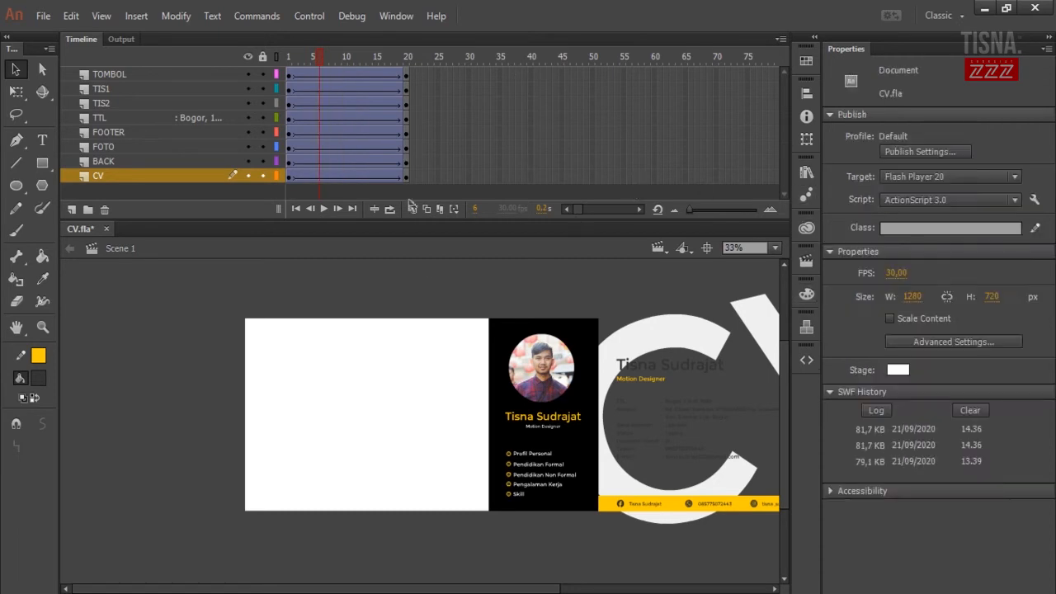
left_click_drag(370, 74, 332, 173)
left_click_drag(892, 202, 1013, 217)
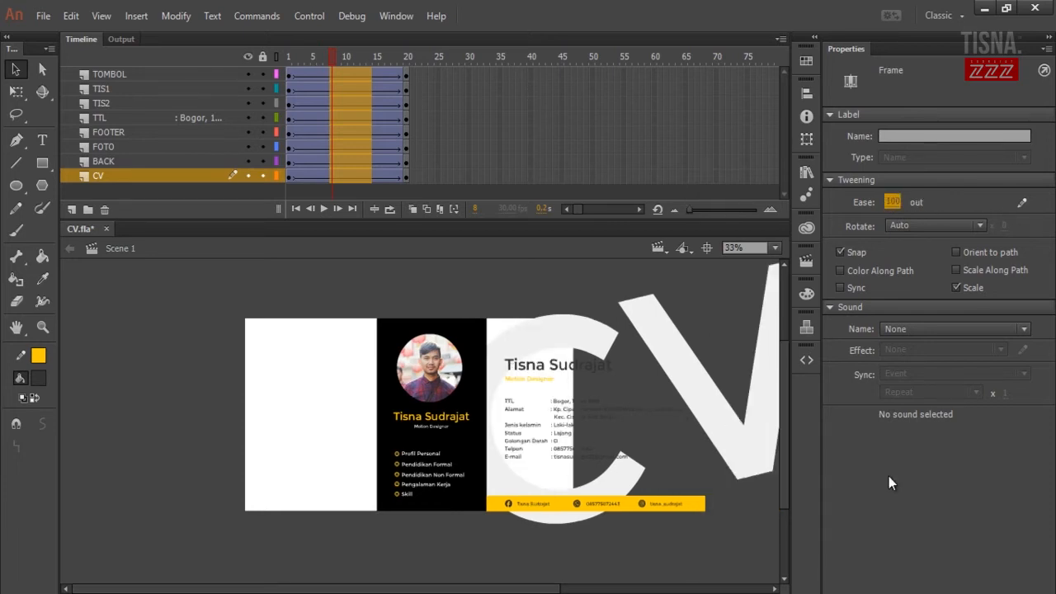
Step: Play back the eased slide-in animation and return the playhead to frame 1
key("Return")
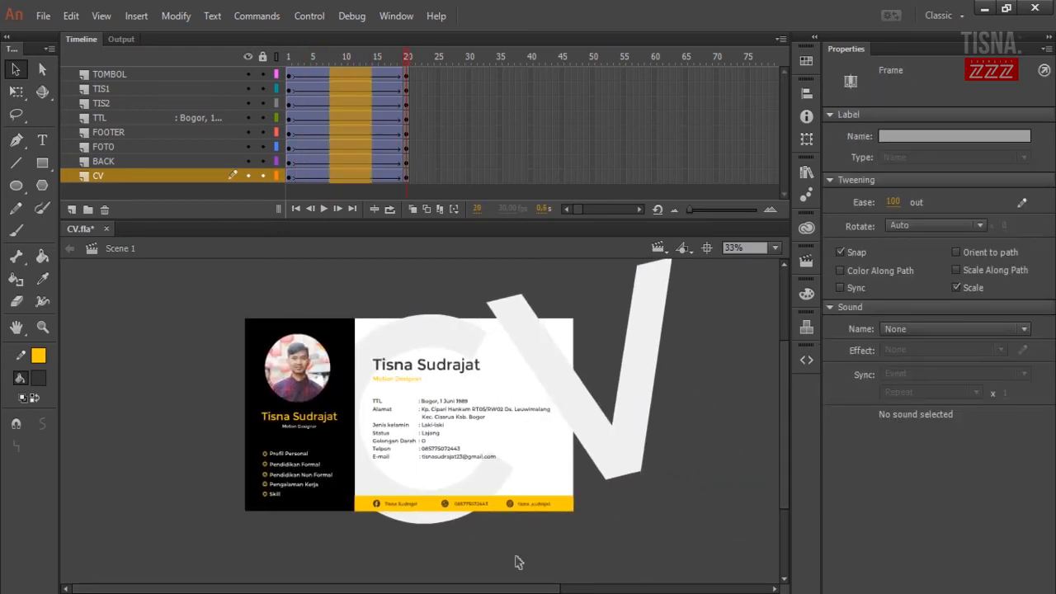
left_click(541, 568)
key("Return")
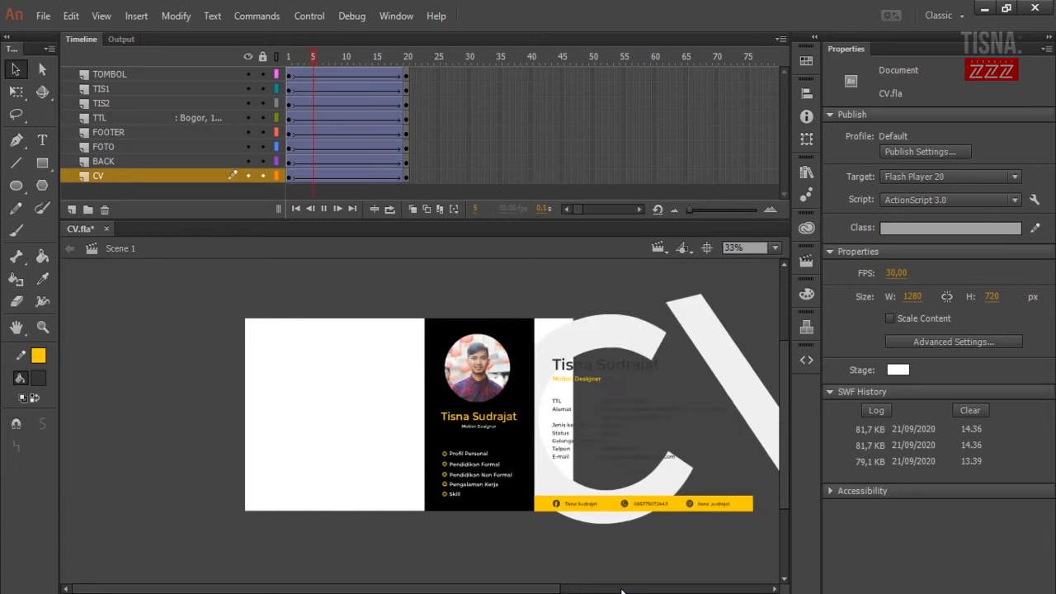
key("Return")
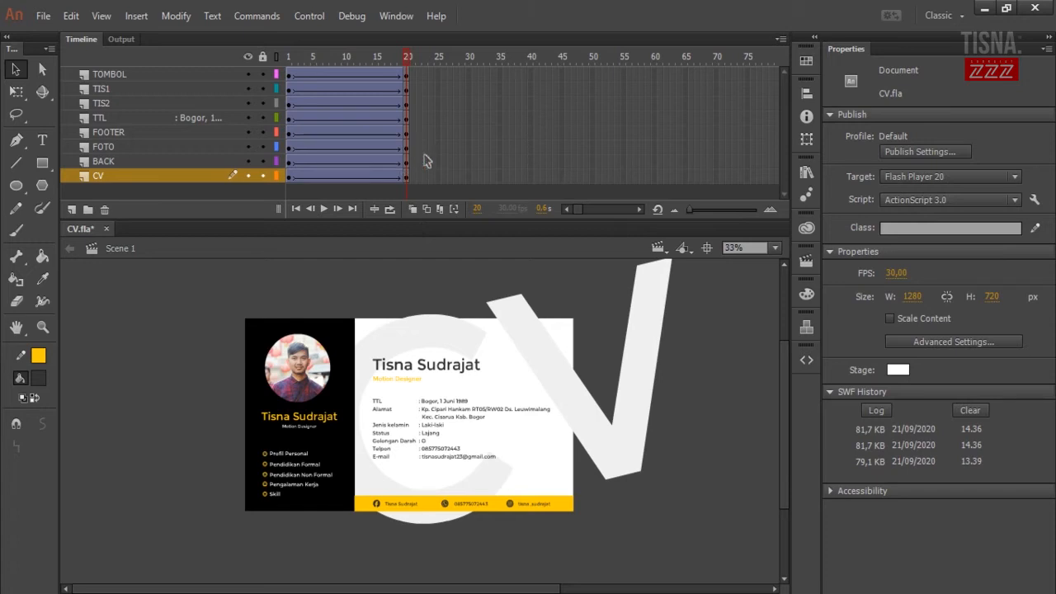
mouse_move(296, 58)
left_mouse_down()
mouse_move(394, 75)
mouse_move(294, 79)
mouse_move(419, 75)
mouse_move(293, 69)
mouse_move(403, 75)
mouse_move(379, 65)
mouse_move(283, 70)
left_mouse_up()
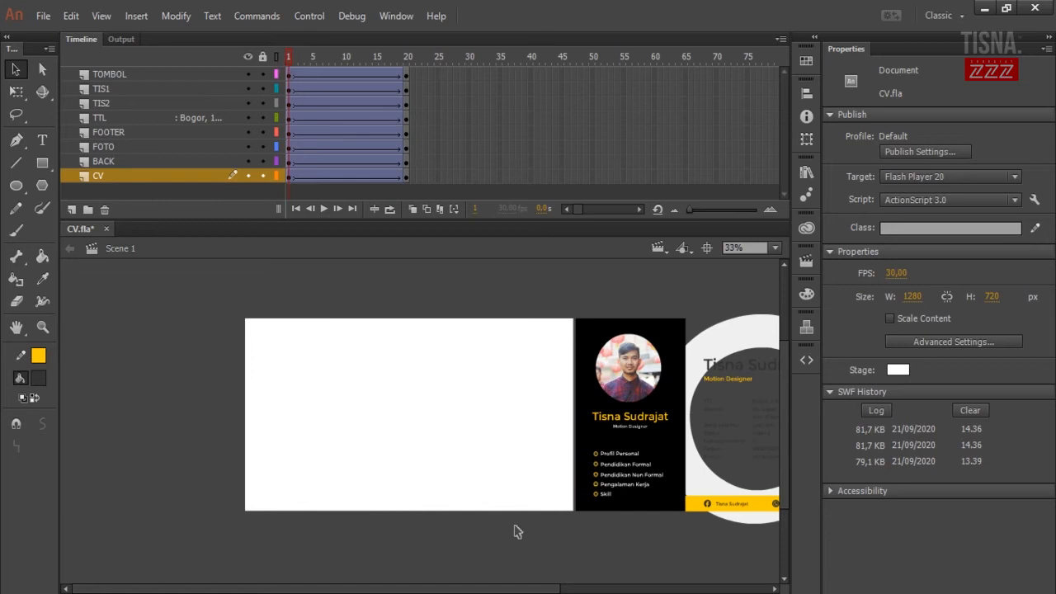
Step: Select all elements at frame 1, set their color effect to Alpha 0%, and scrub to frame 20 to check the fade-in
left_click_drag(521, 588, 343, 287)
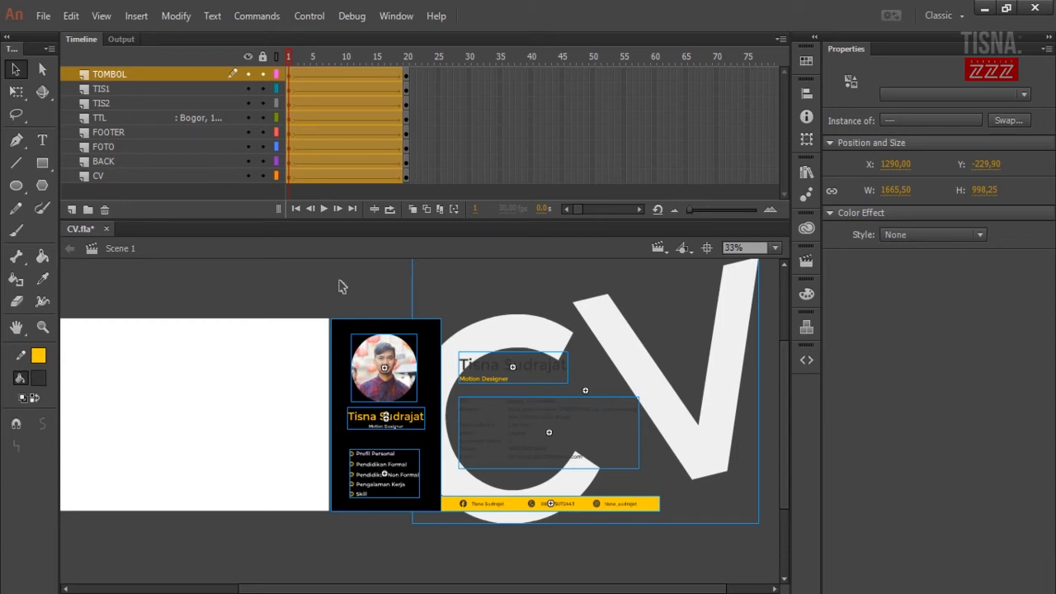
left_click(915, 234)
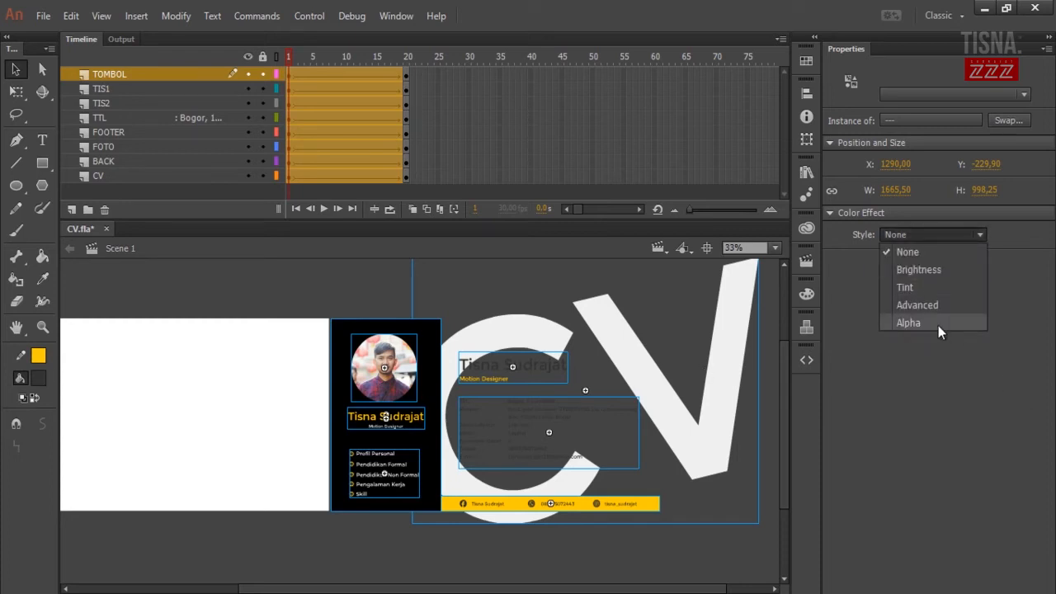
left_click(301, 277)
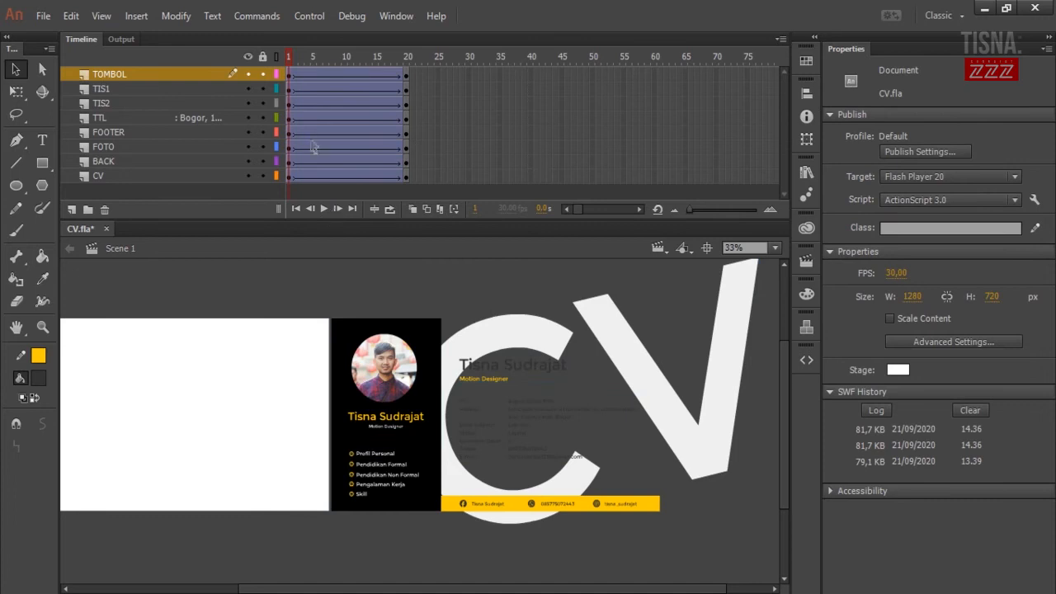
left_click_drag(323, 272, 773, 556)
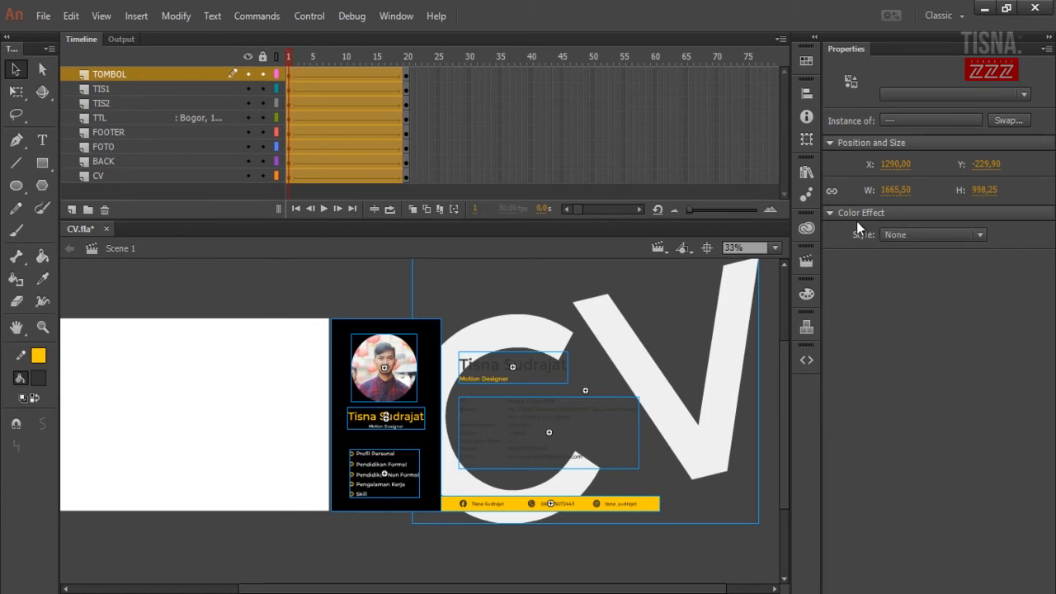
left_click(907, 237)
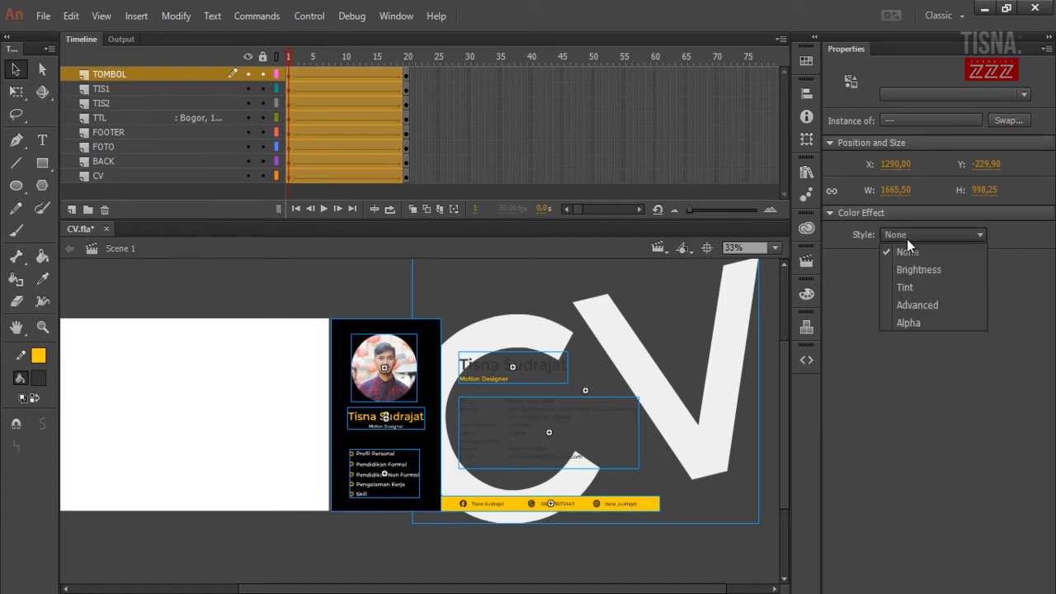
left_click(926, 320)
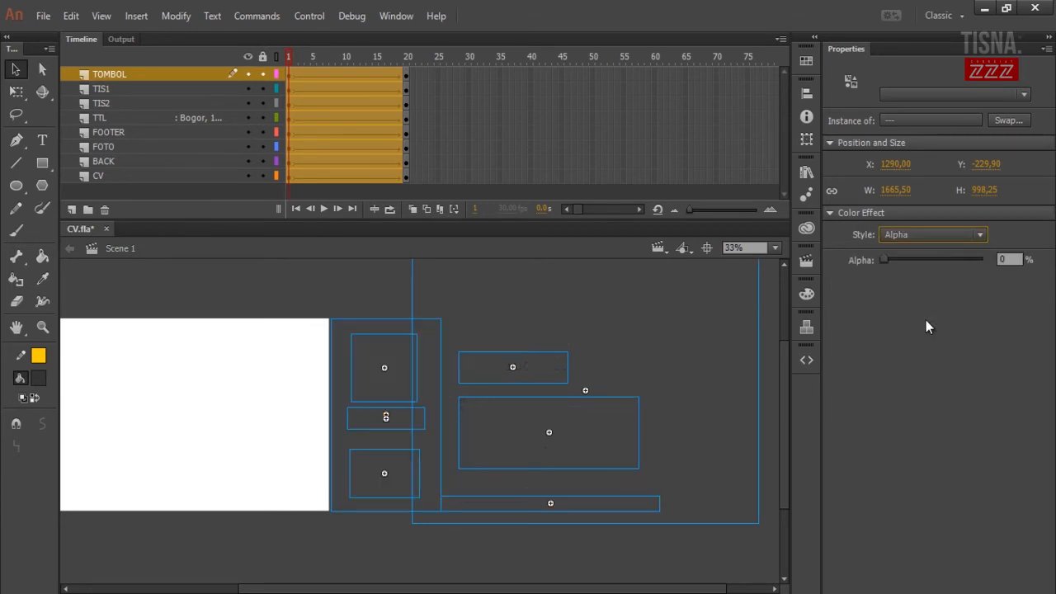
left_click_drag(890, 259, 991, 271)
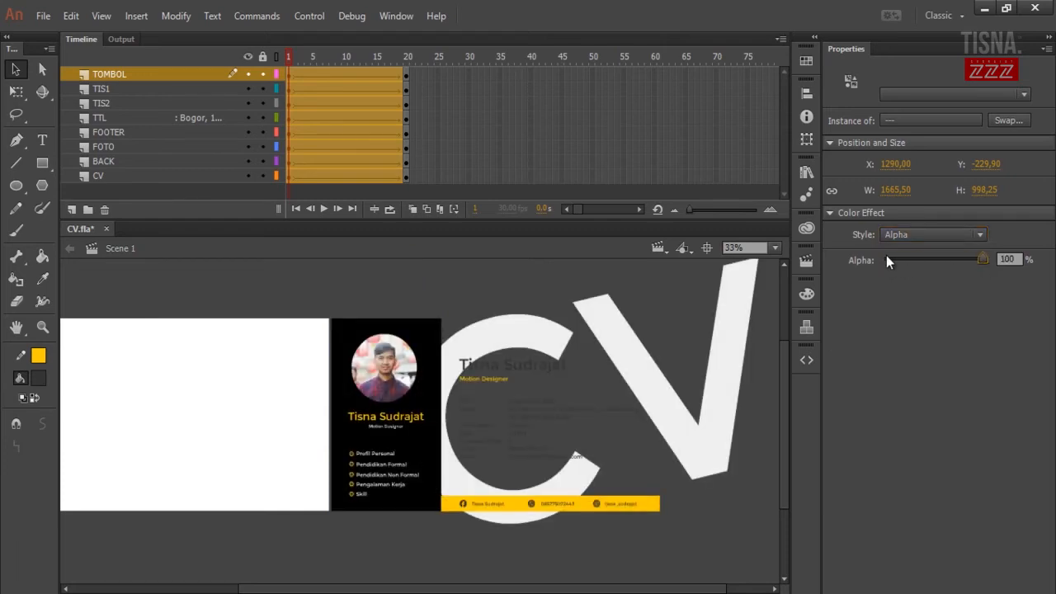
left_click_drag(886, 261, 869, 260)
key("ctrl+a")
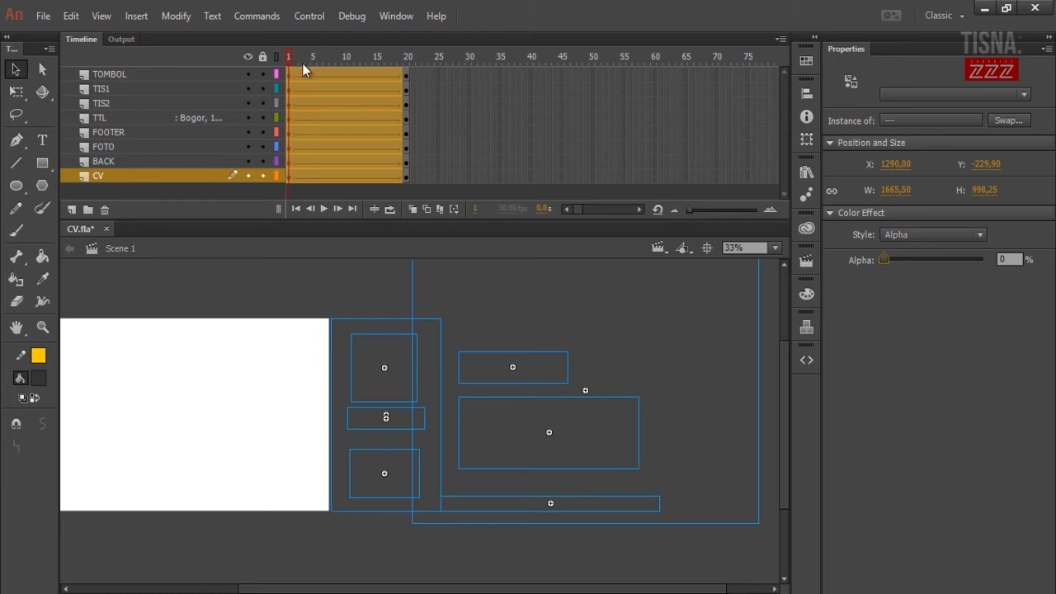
left_click_drag(289, 54, 409, 74)
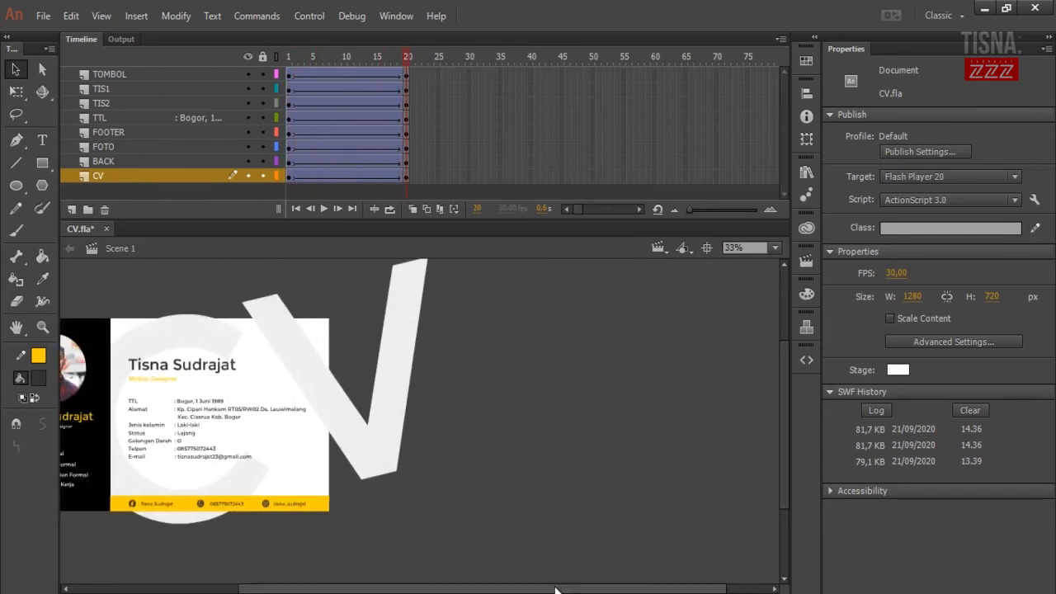
left_click_drag(555, 591, 477, 588)
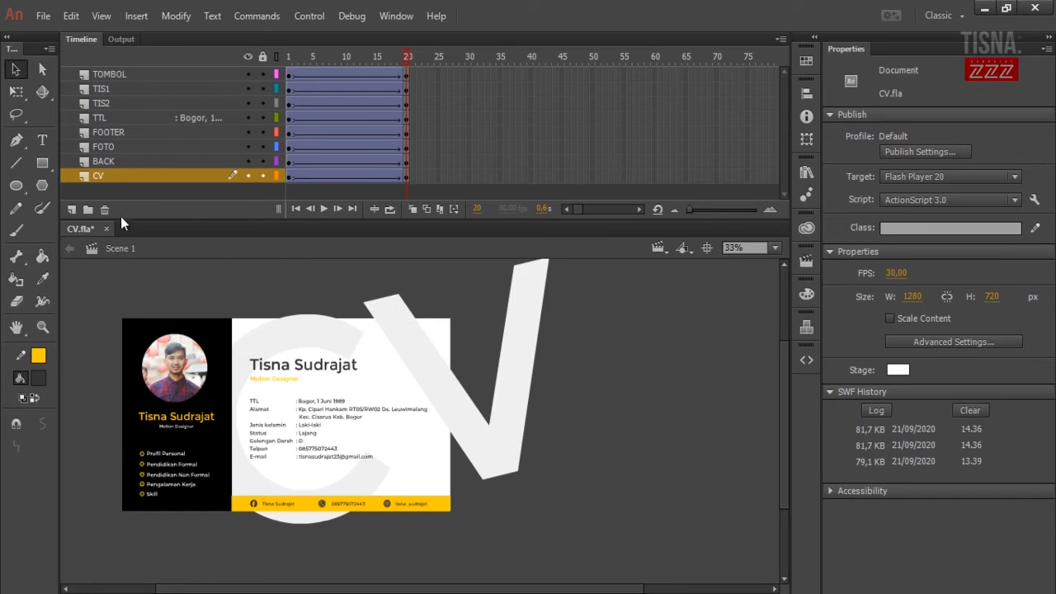
Step: Shift the tween spans of the FOTO, FOOTER, TTL, TIS2, TIS1 and TOMBOL layers to start at frame 10
left_click(106, 163)
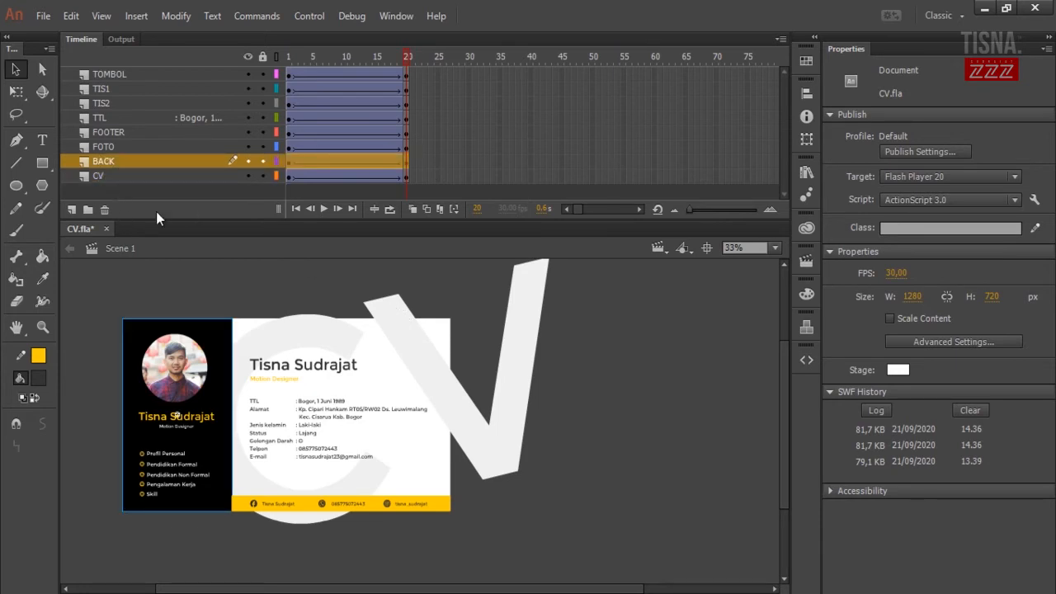
left_click_drag(100, 161, 123, 161)
left_click_drag(405, 148, 371, 107)
left_click_drag(366, 53, 345, 66)
Step: Hide the CV layer and scrub the timeline up to frame 20 to check the staggered entrance
left_click_drag(290, 177, 408, 174)
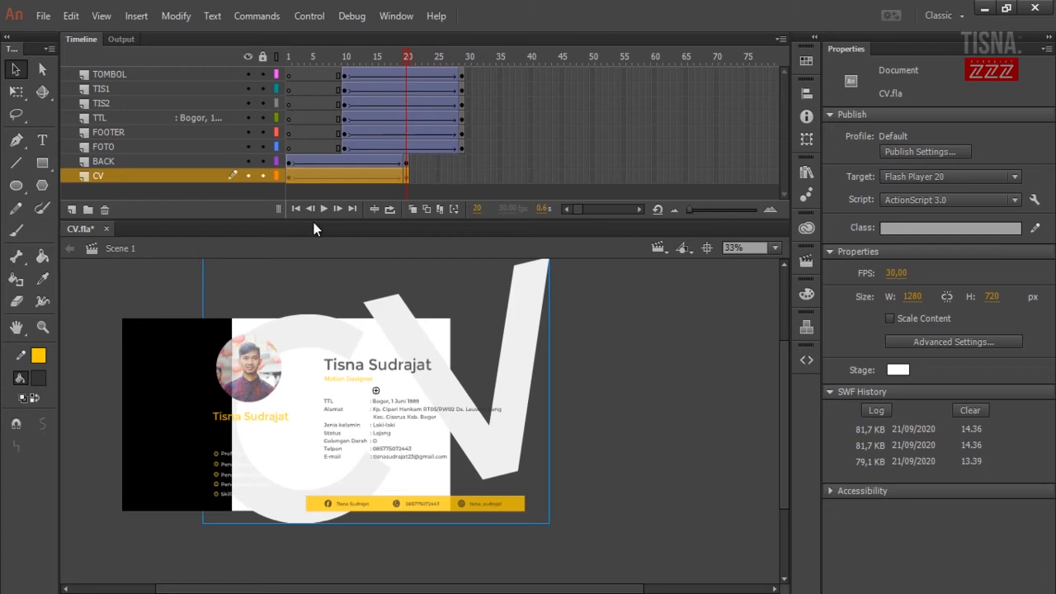
left_click(248, 175)
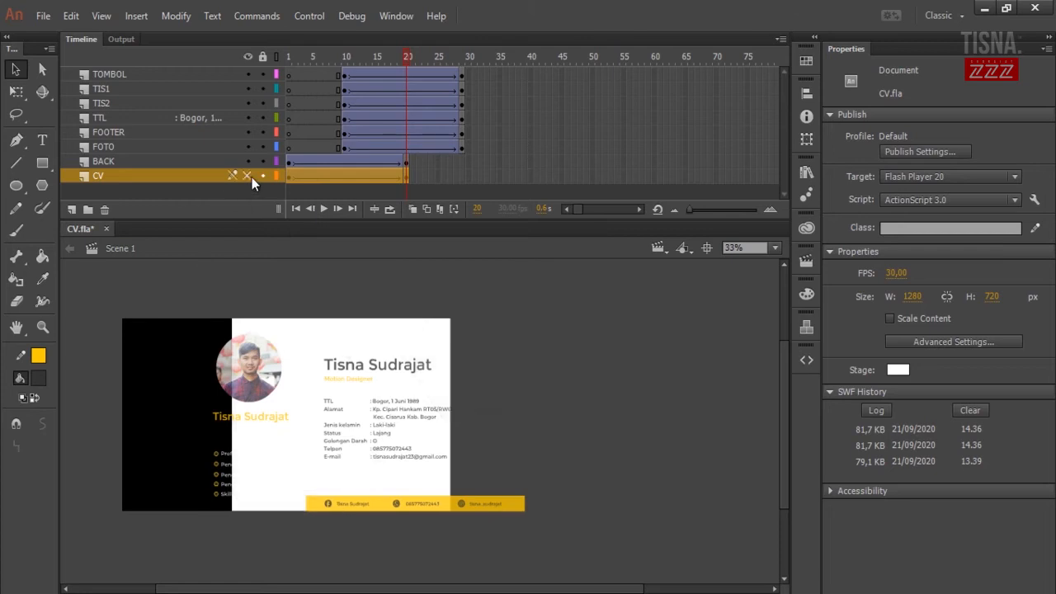
mouse_move(394, 57)
left_mouse_down()
mouse_move(280, 71)
mouse_move(406, 72)
left_mouse_up()
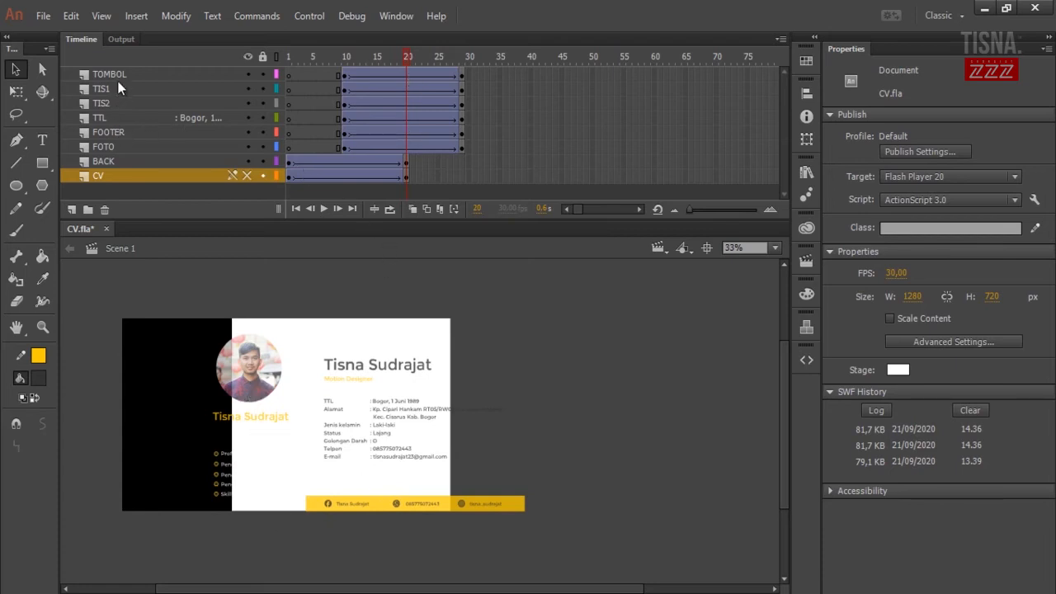
Step: Move the tween spans of all layers above FOTO to start at frame 20 and scrub through the sequence
left_click(113, 146)
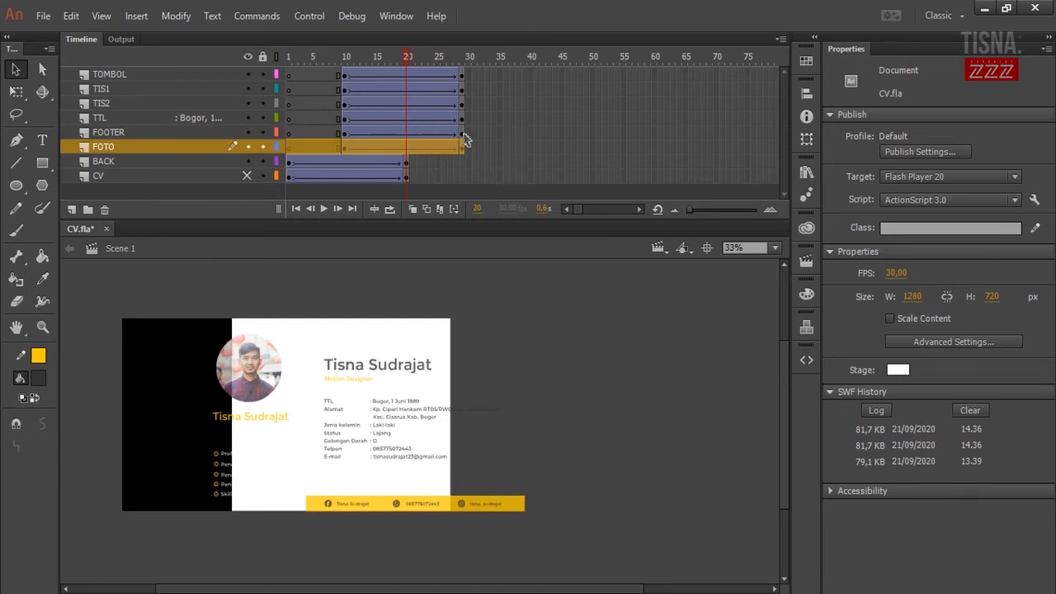
left_click(523, 160)
left_click_drag(345, 75, 455, 130)
left_click_drag(376, 132, 430, 146)
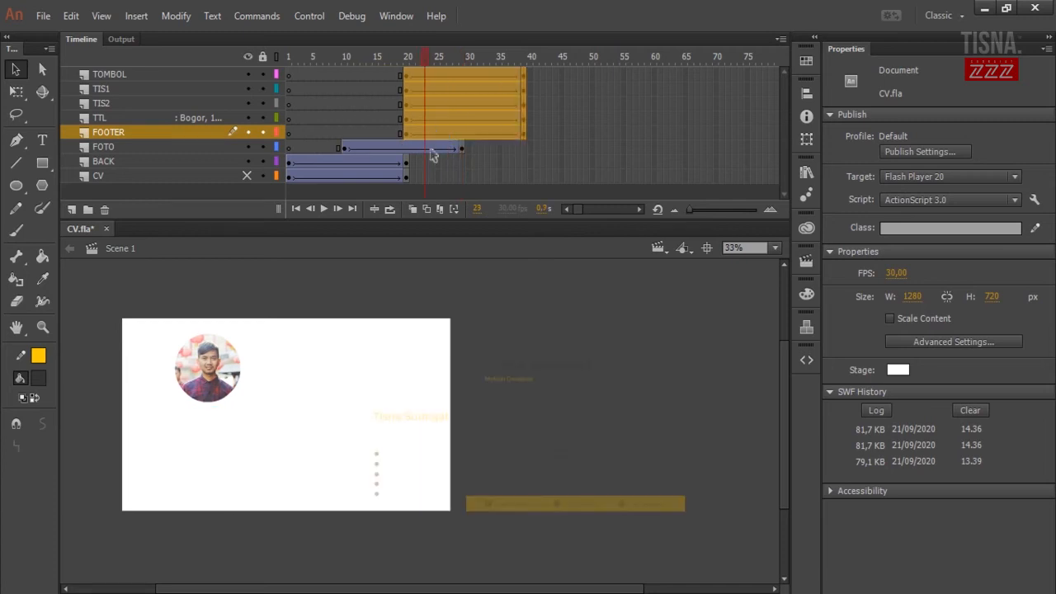
left_click_drag(292, 58, 406, 55)
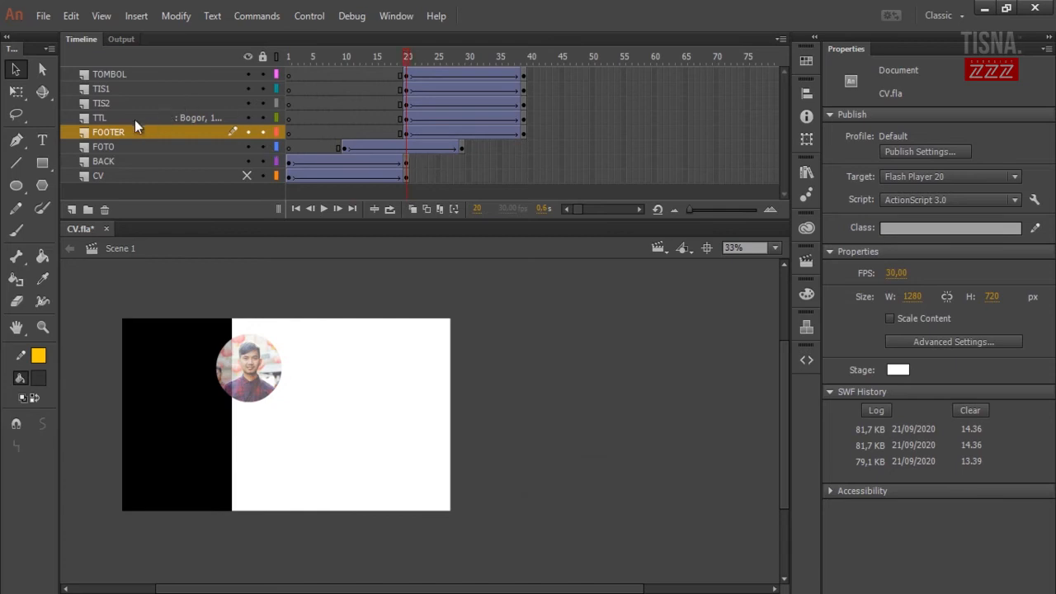
Step: Move the tween spans of the FOOTER, TTL, TIS1 and TOMBOL layers to start at frame 29, leaving TIS2 in place
left_click(109, 116)
left_click(96, 103)
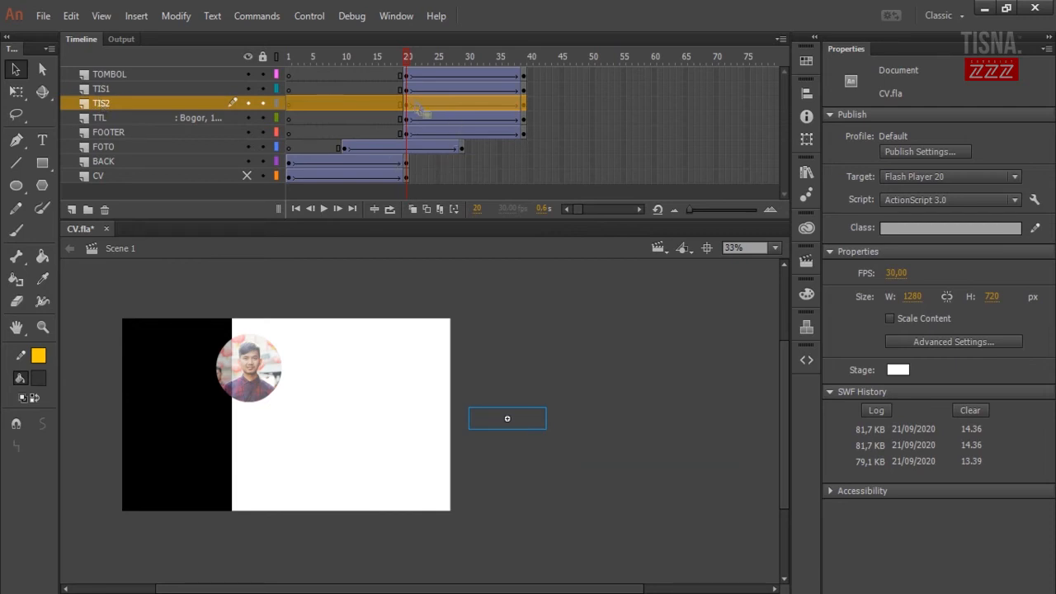
left_click_drag(410, 122, 522, 129)
left_click_drag(448, 124, 500, 121)
left_click_drag(408, 74, 525, 90)
left_click_drag(458, 86, 514, 88)
left_click(591, 161)
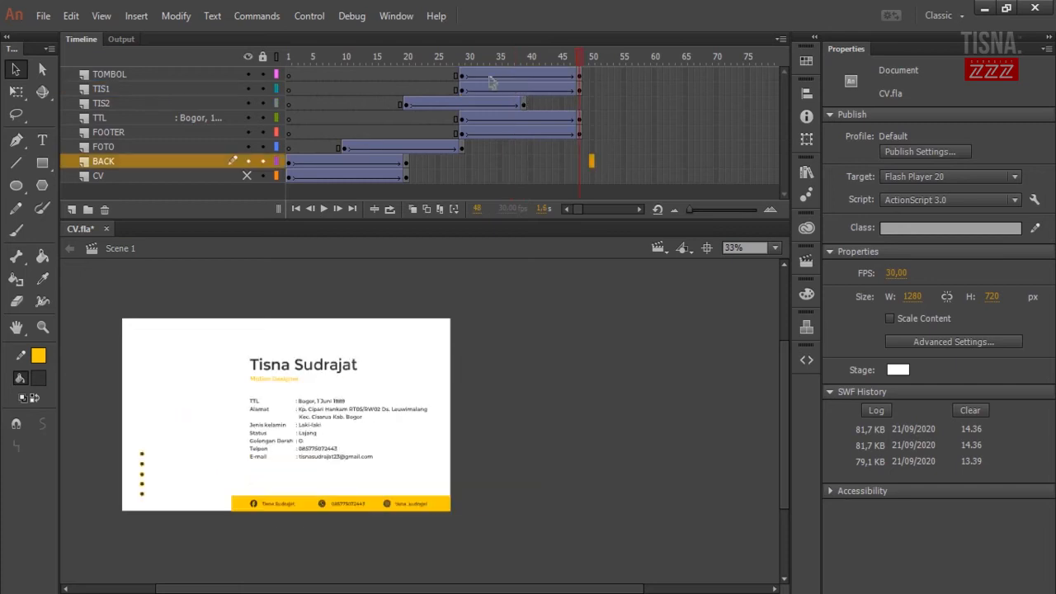
Step: Delay the tween spans of the TIS1, TTL and FOOTER layers to start at frame 39
left_click_drag(323, 55, 593, 95)
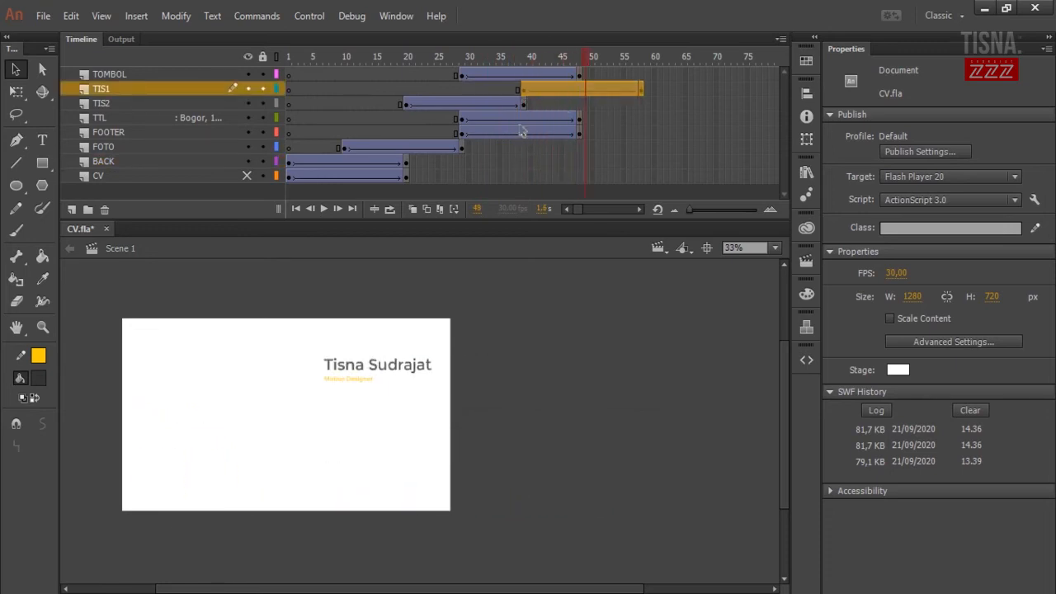
left_click_drag(463, 121, 577, 126)
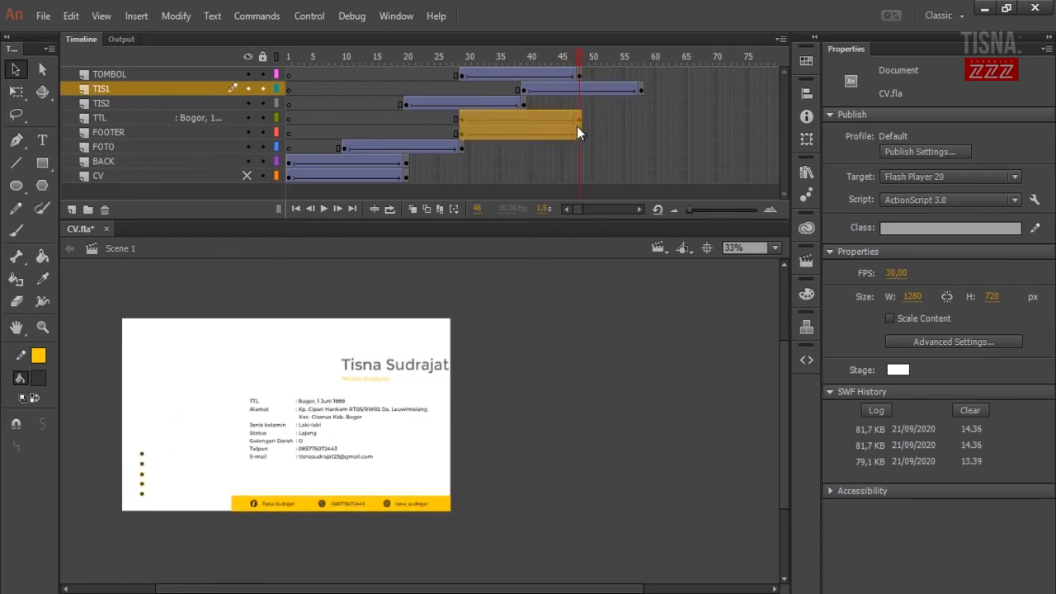
left_click_drag(507, 126, 569, 129)
left_click(549, 161)
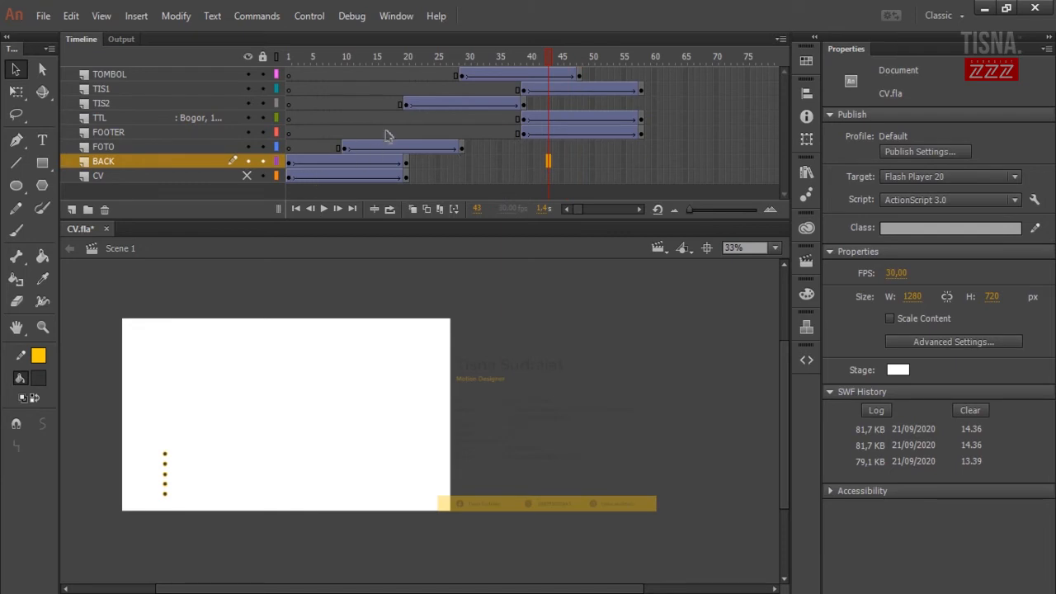
Step: Insert frames up to frame 58 on the TIS2, FOTO, BACK, CV and TOMBOL layers, and scrub through the animation
left_click_drag(549, 58, 642, 81)
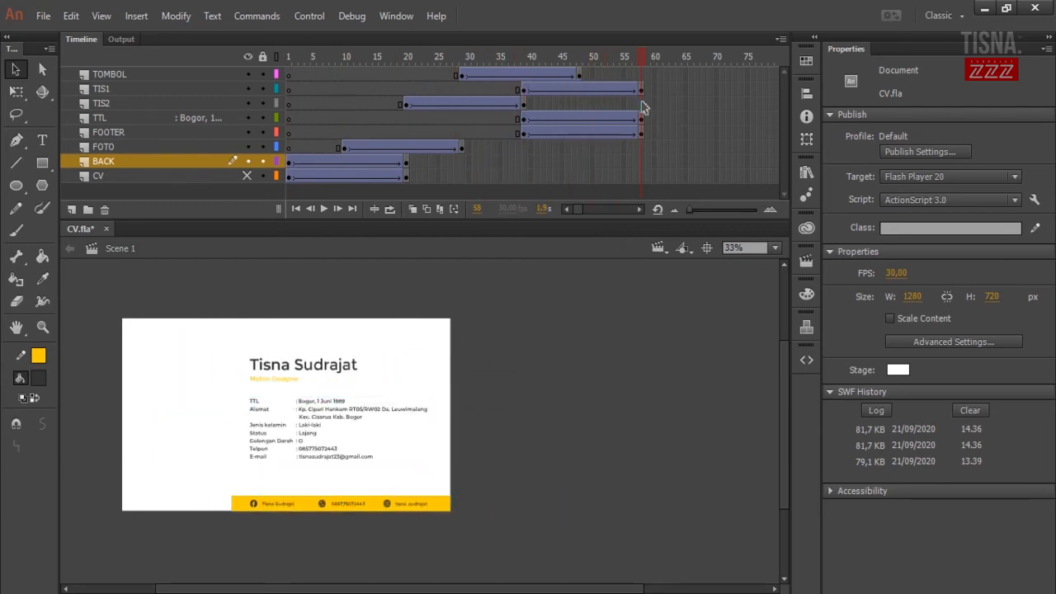
right_click(642, 104)
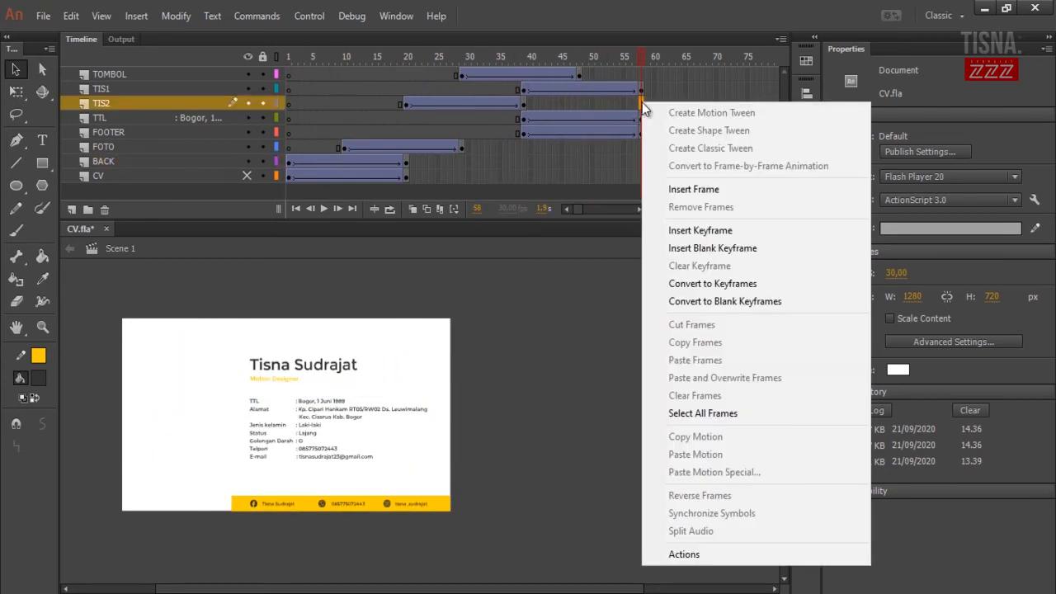
left_click(695, 190)
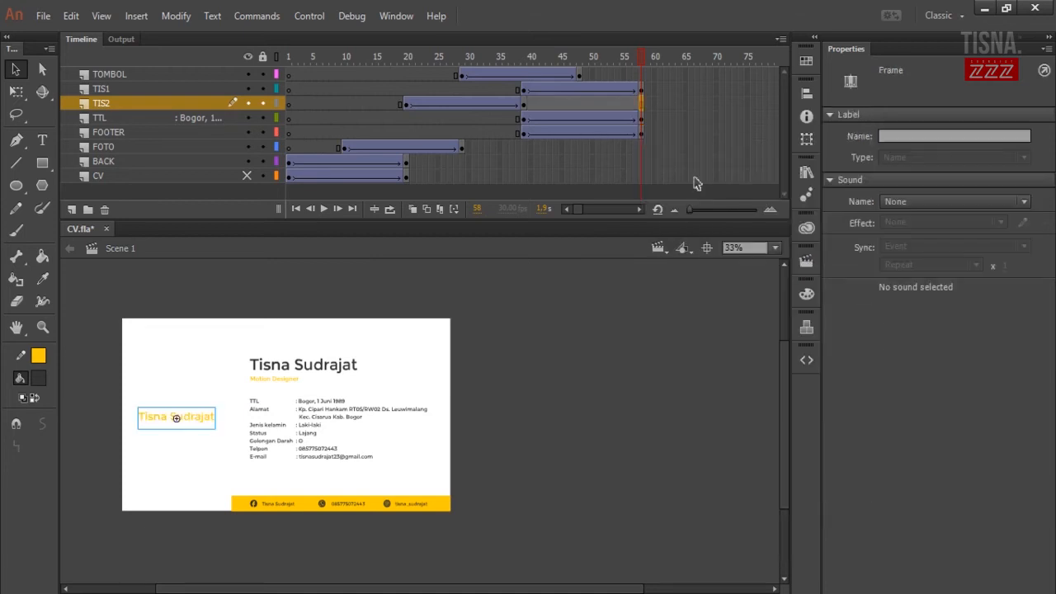
left_click_drag(641, 147, 641, 176)
right_click(641, 161)
left_click(693, 216)
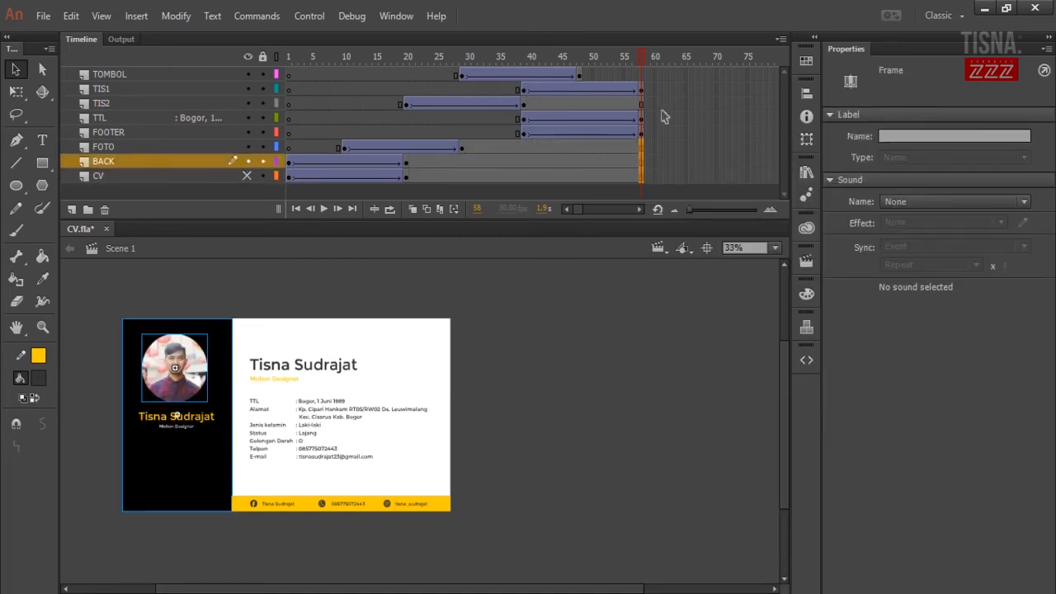
right_click(641, 75)
left_click(684, 163)
left_click_drag(344, 58, 635, 53)
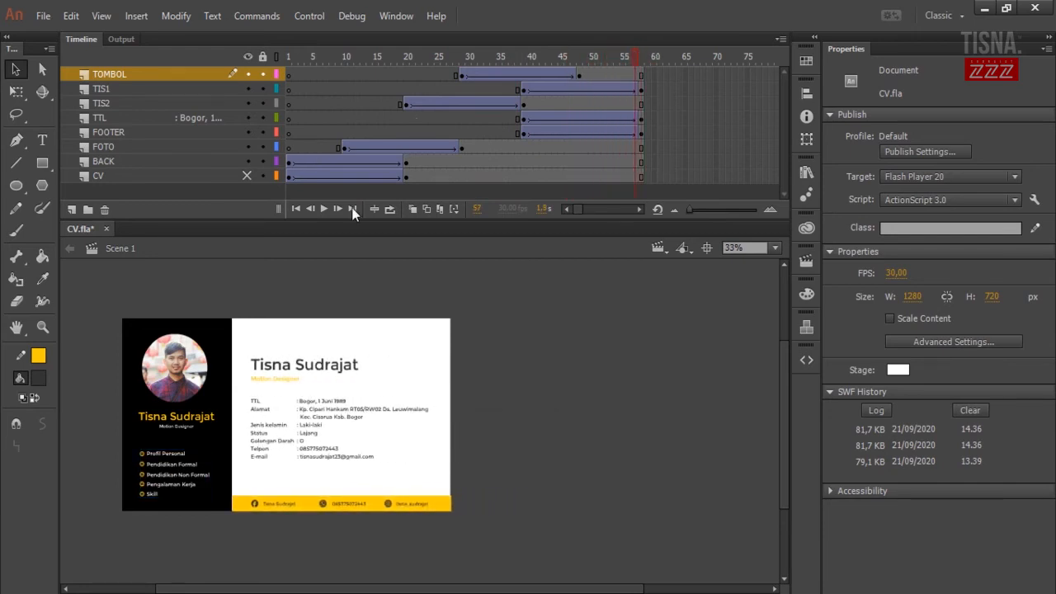
Step: Move the TTL tween to start at frame 48 and the FOOTER tween to start at frame 60
left_click(525, 119)
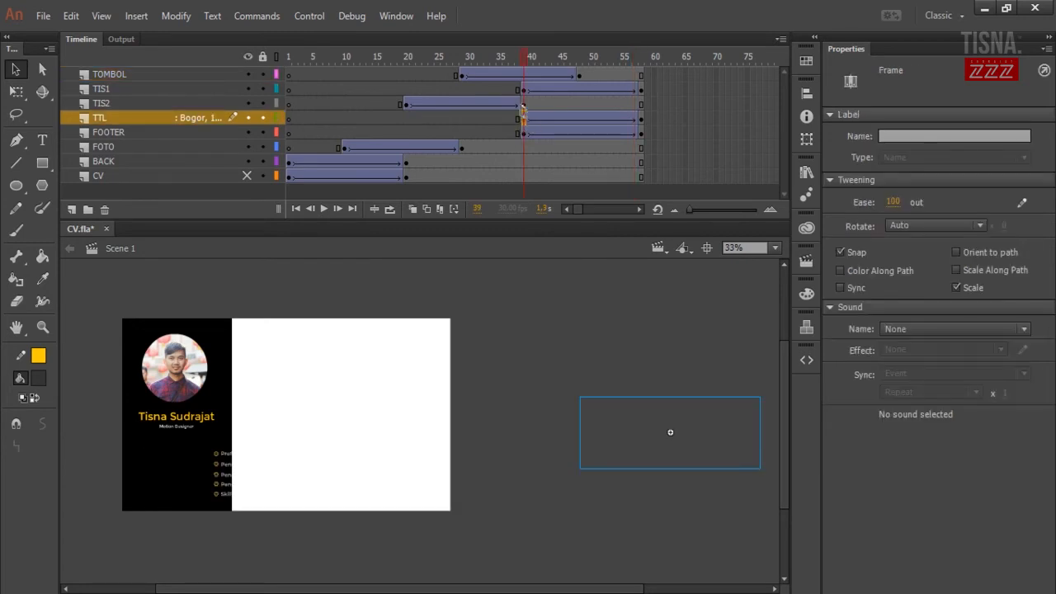
left_click(528, 89)
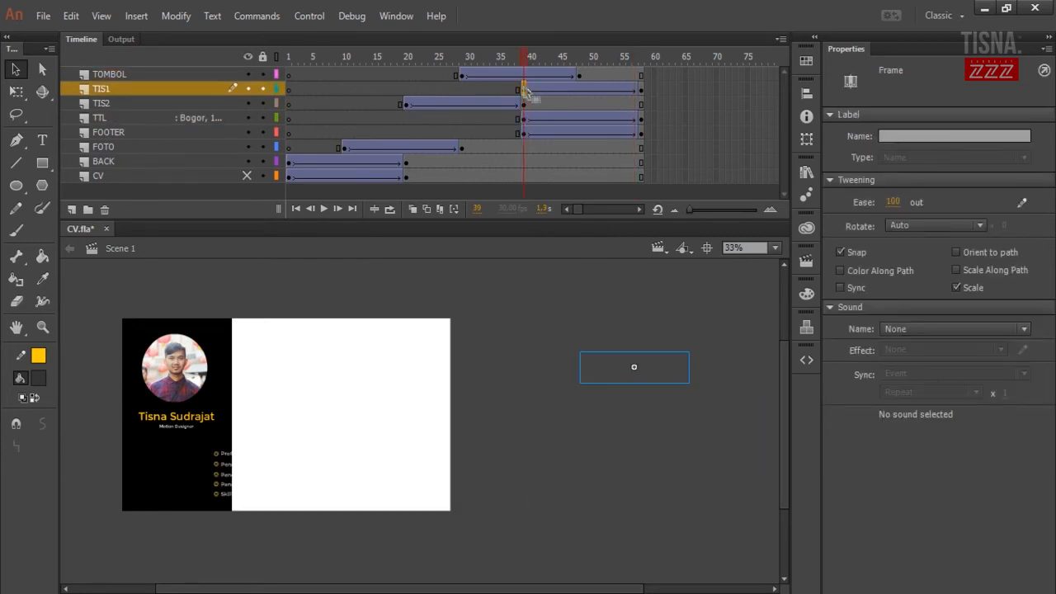
left_click_drag(521, 122, 696, 130)
left_click(691, 161)
left_click_drag(616, 134, 677, 137)
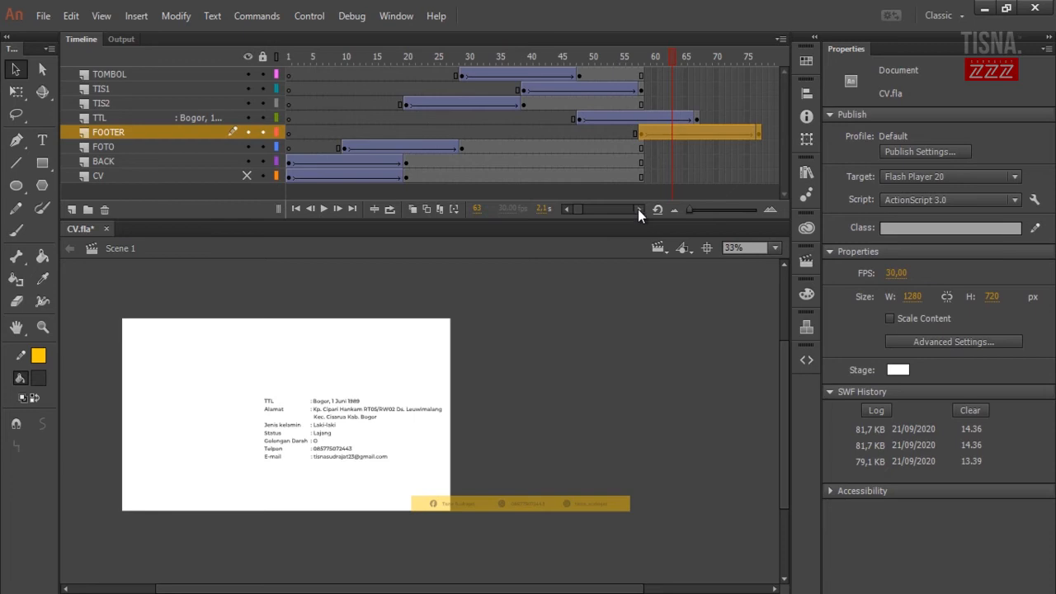
left_click(638, 208)
left_click(638, 208)
mouse_move(543, 138)
left_mouse_down()
mouse_move(573, 146)
mouse_move(558, 137)
left_mouse_up()
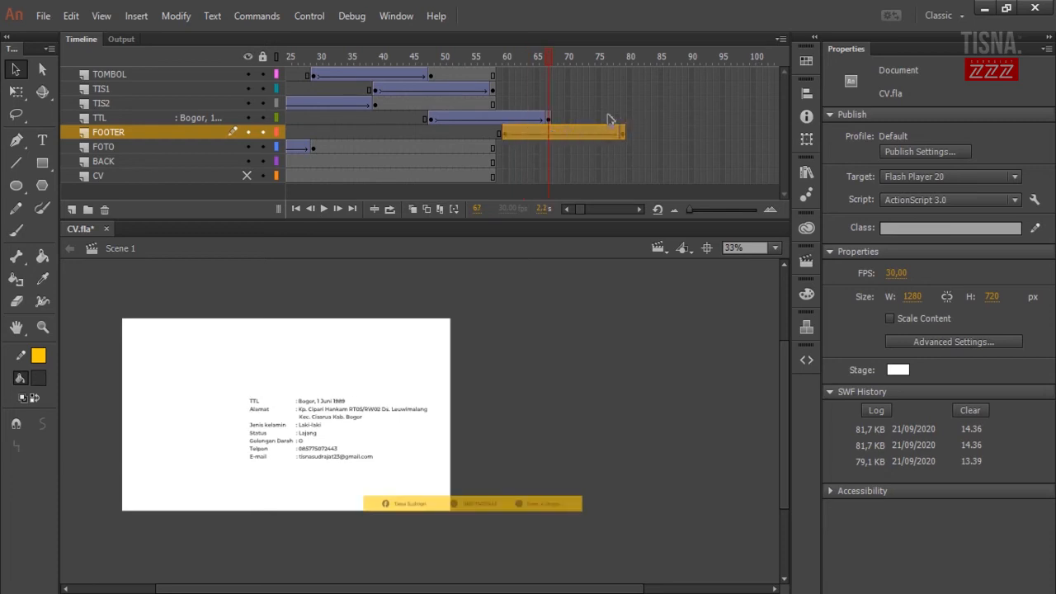
Step: Insert frames up to frame 79 on every layer except FOOTER so all elements last until the animation's end
left_click(624, 116)
right_click(623, 81)
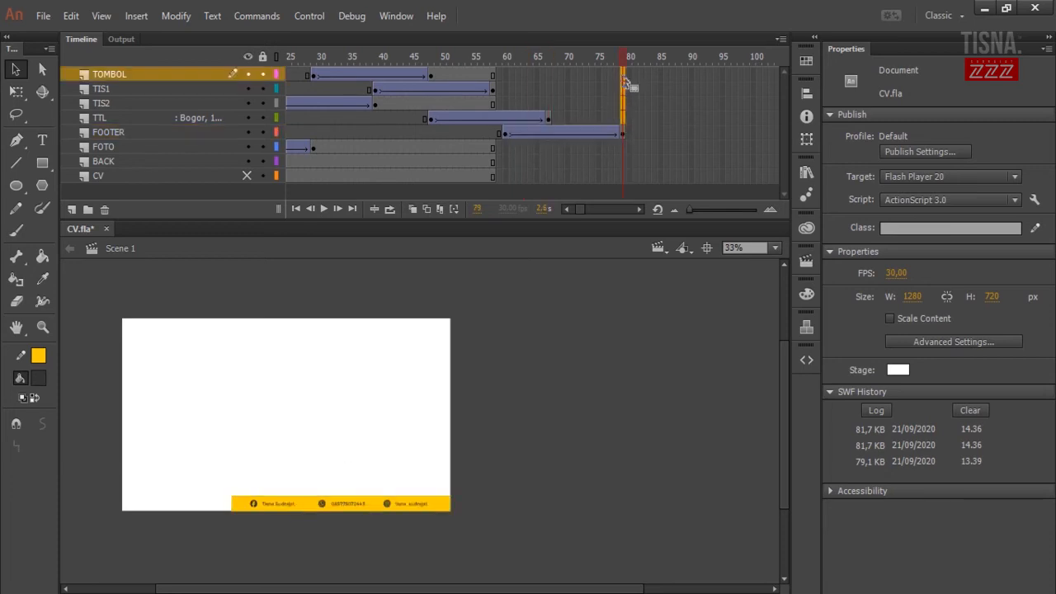
left_click(627, 157)
left_click(625, 152)
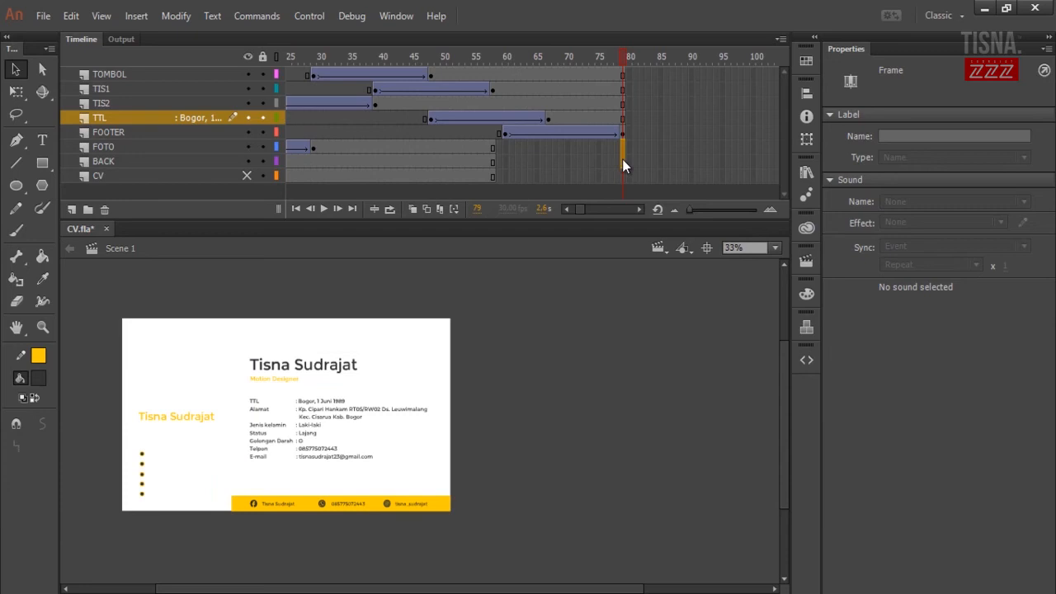
right_click(625, 186)
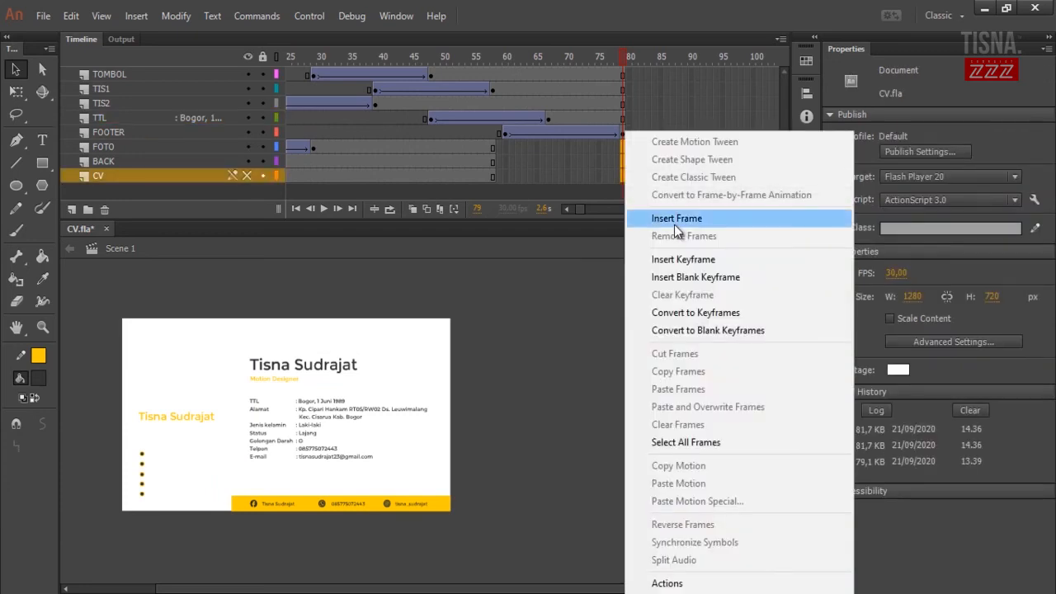
left_click(674, 219)
left_click(636, 432)
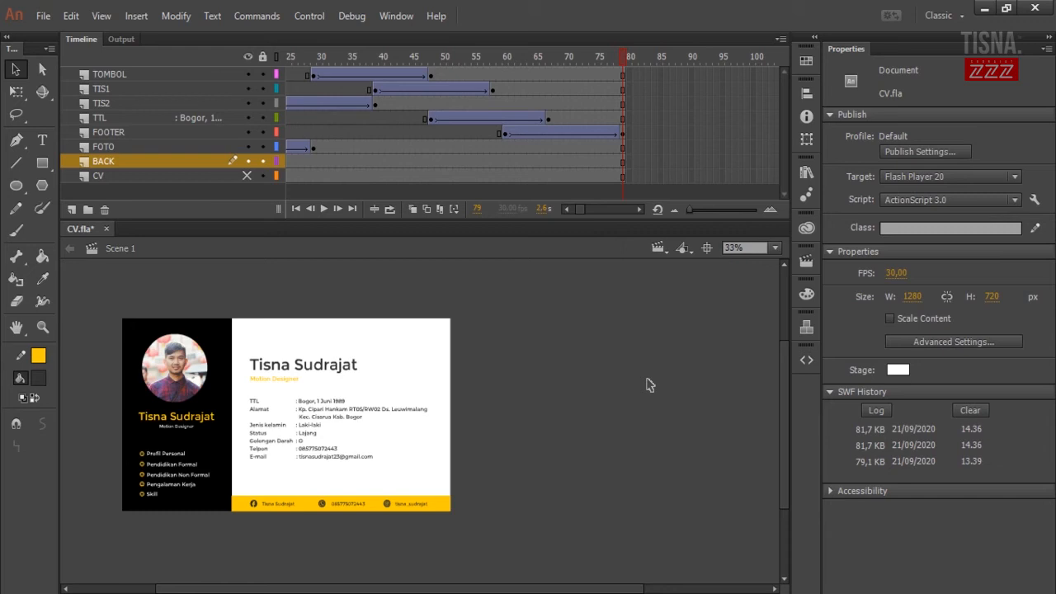
Step: Set the document frame rate to 40 fps and play the animation to check its speed
key("Return")
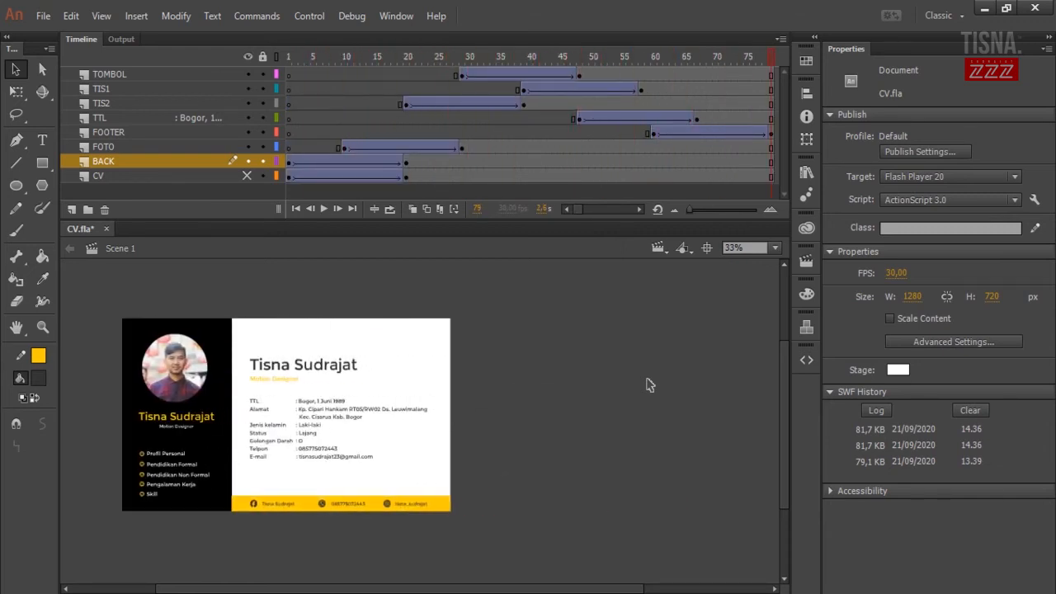
key("Return")
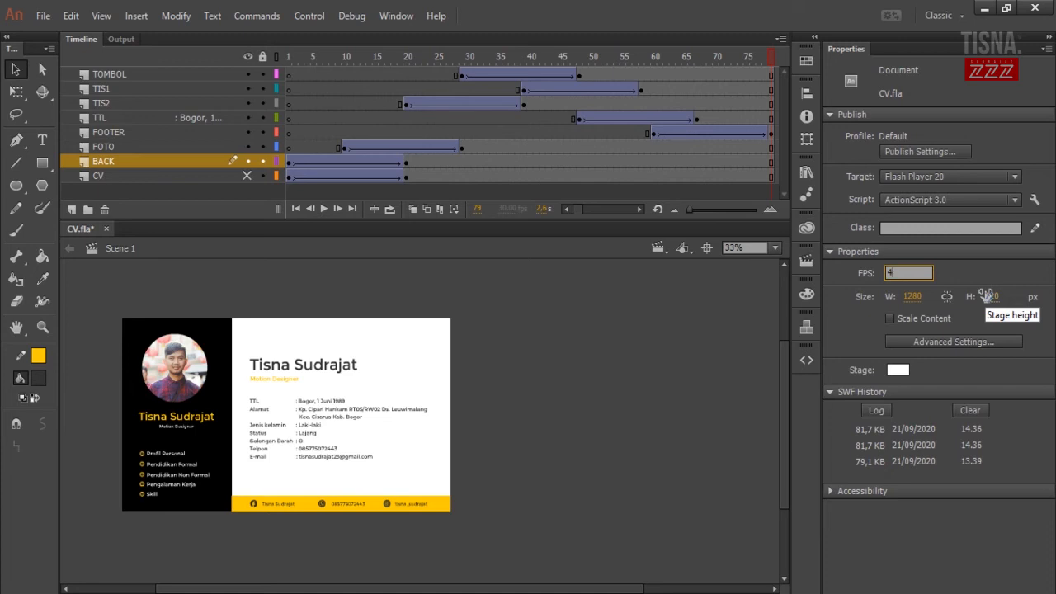
key("Return")
key("Return")
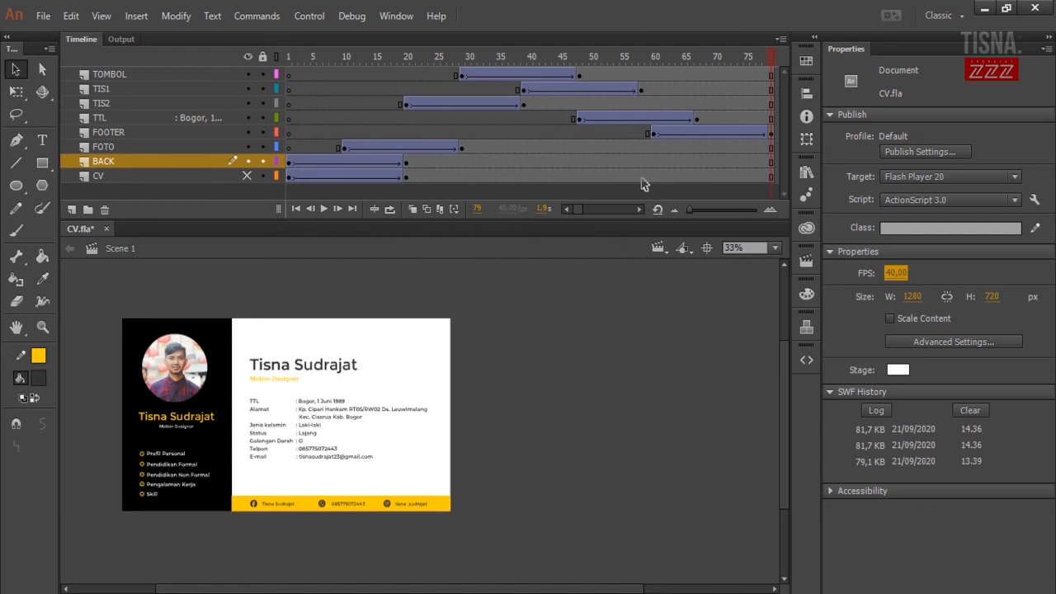
Step: Add a new layer and move it to the top of the layer stack, above TOMBOL
left_click(771, 132)
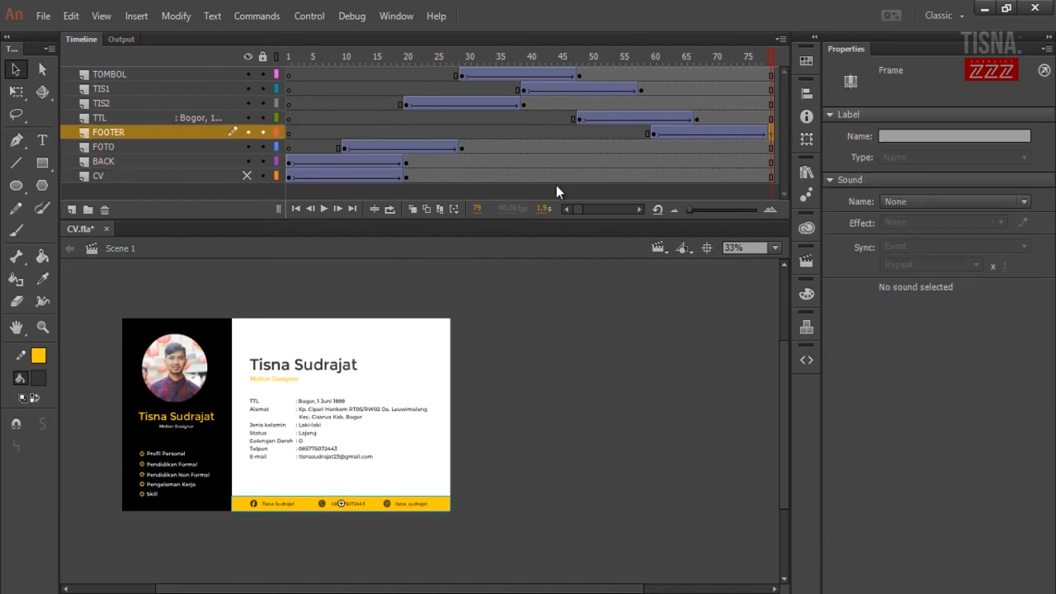
left_click(72, 209)
left_click_drag(106, 134, 107, 69)
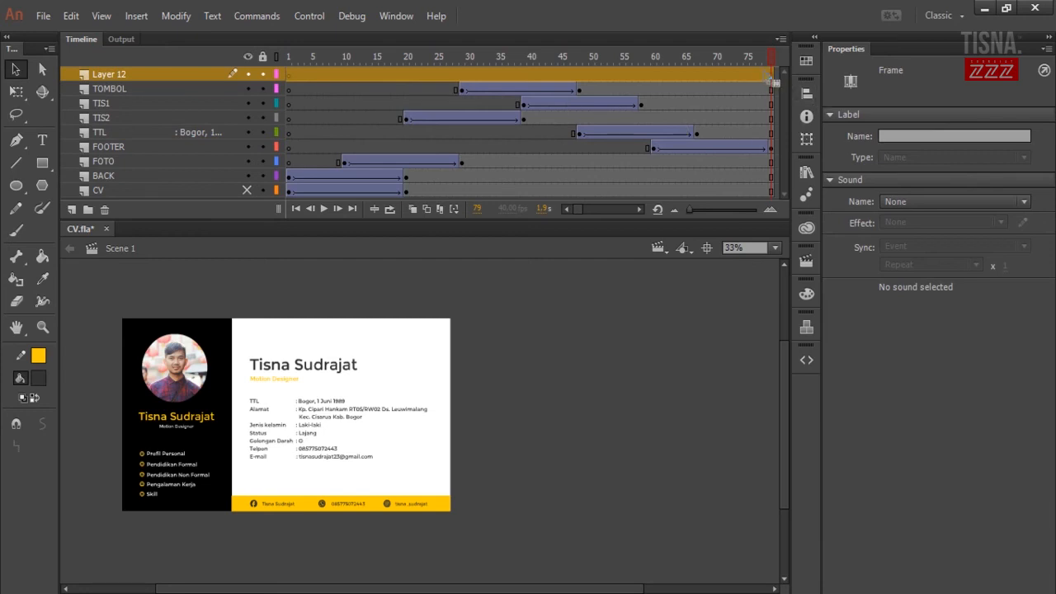
Step: Insert a keyframe at frame 79 of the new top layer and give it the frame script stop();
right_click(773, 76)
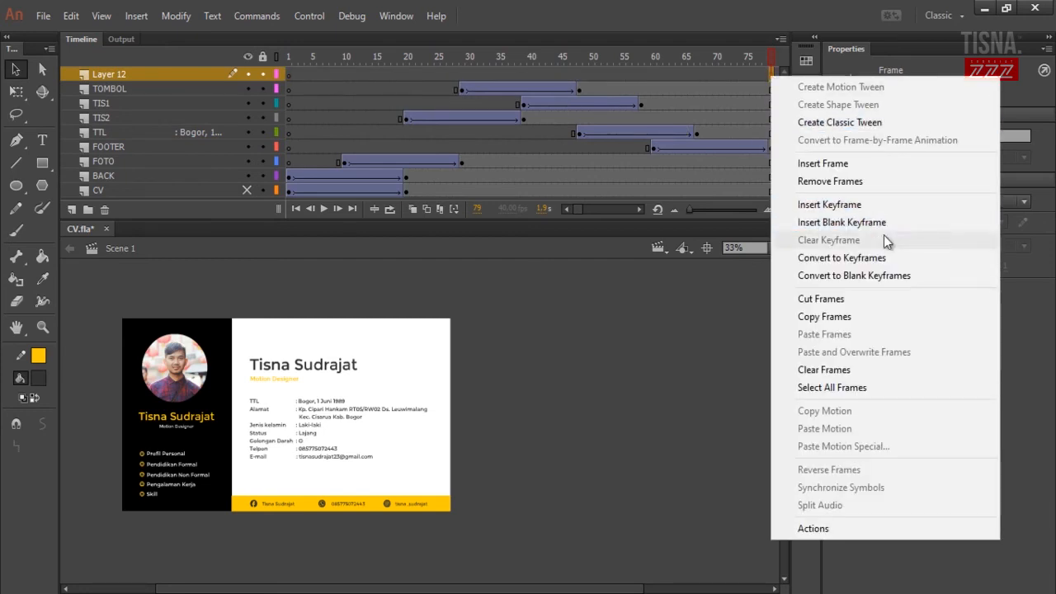
left_click(866, 208)
right_click(772, 73)
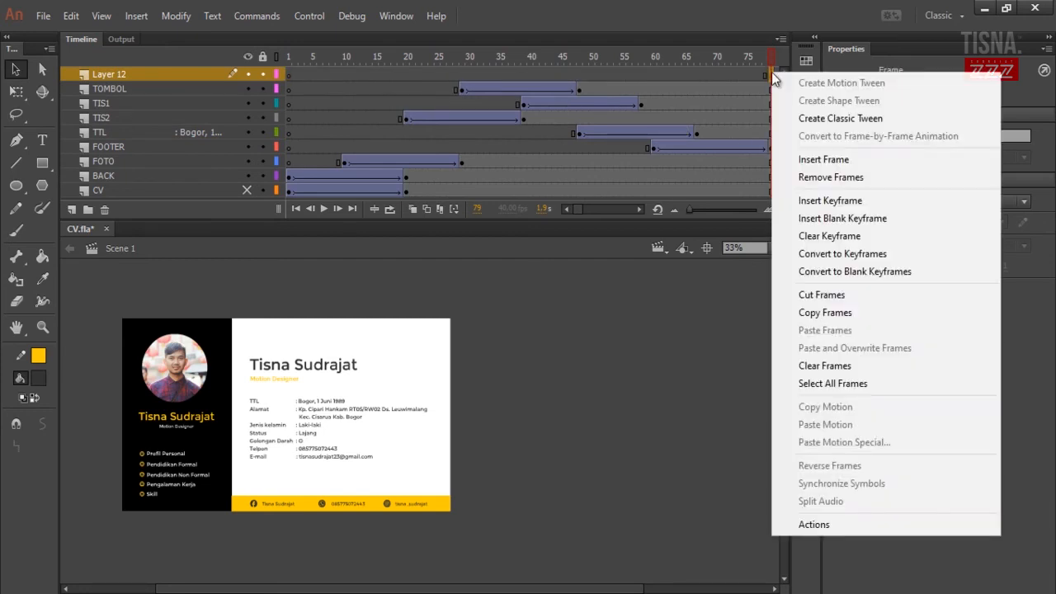
left_click(847, 524)
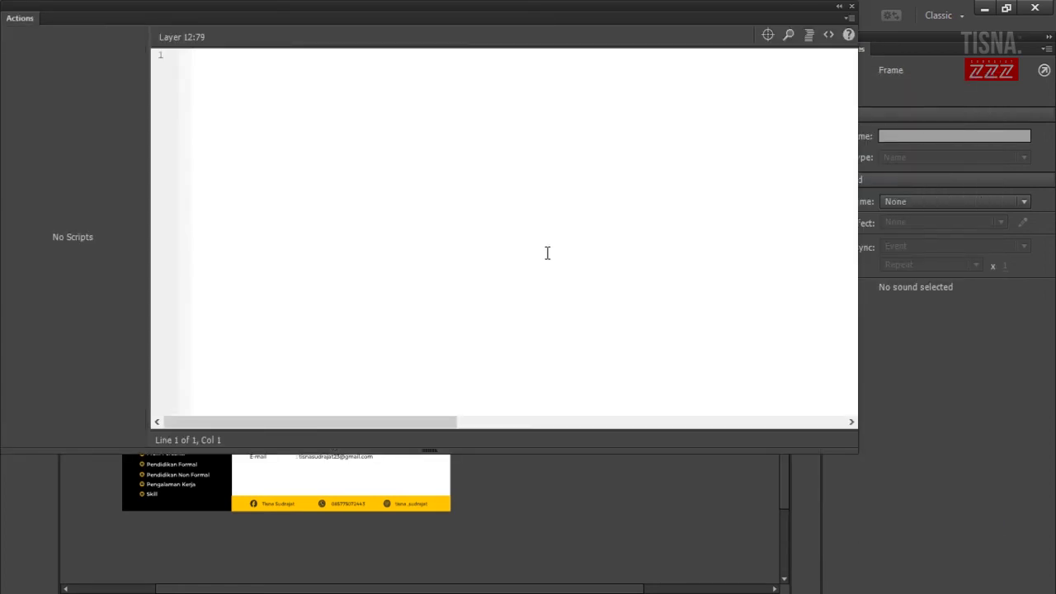
type("stop();")
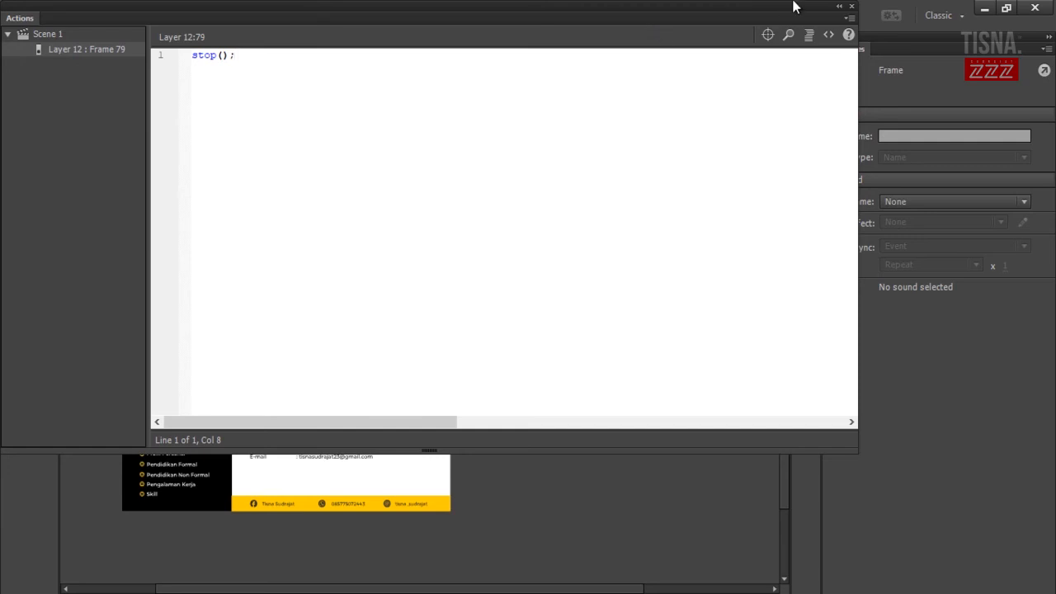
left_click(852, 7)
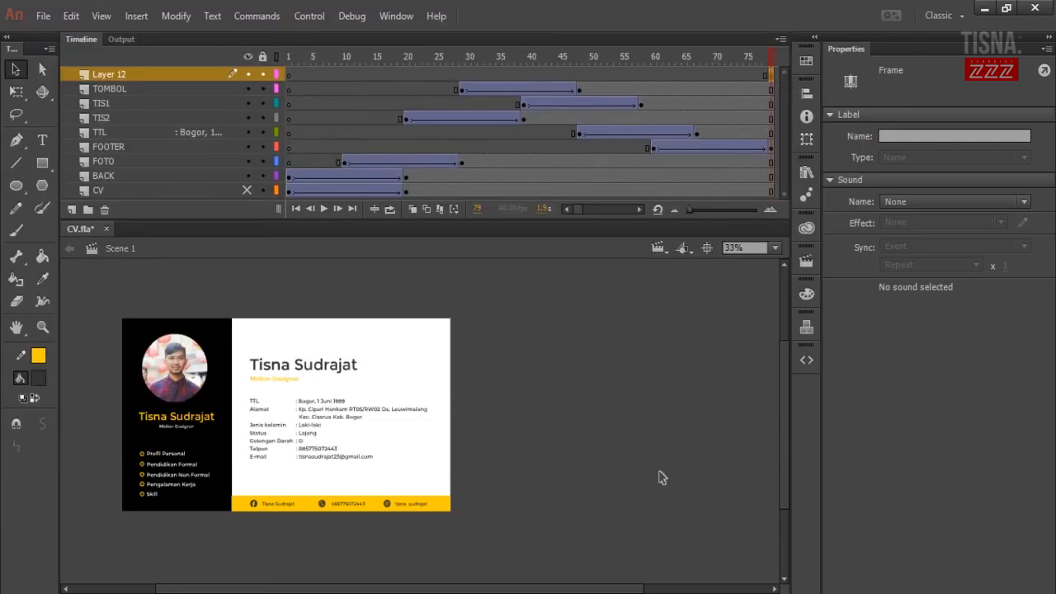
Step: Test the movie twice to check that the animation plays through and halts on its last frame
left_click(669, 448)
key("ctrl+Return")
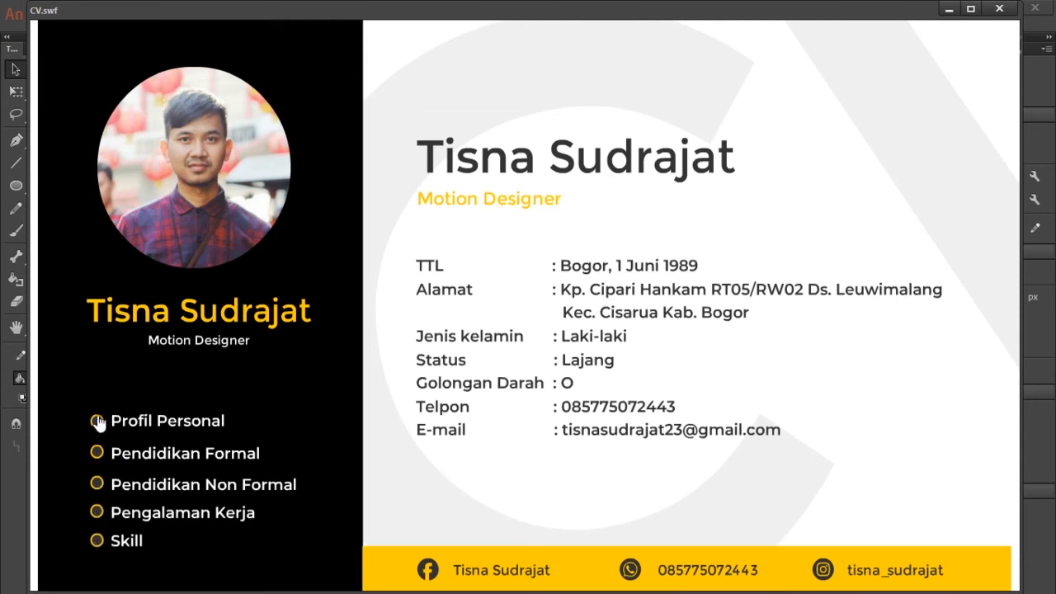
left_click(1000, 9)
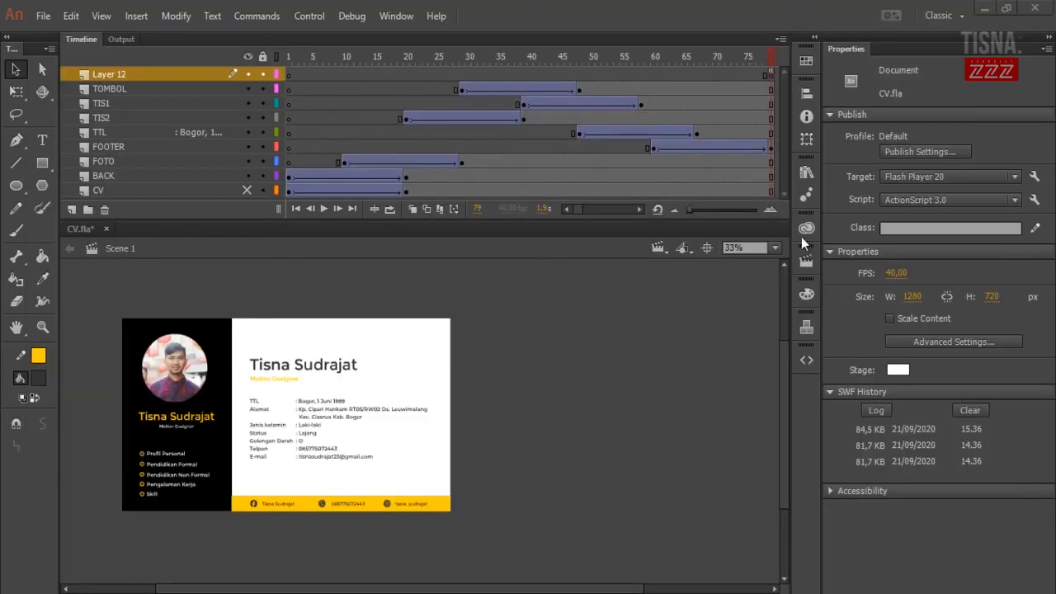
key("ctrl+Return")
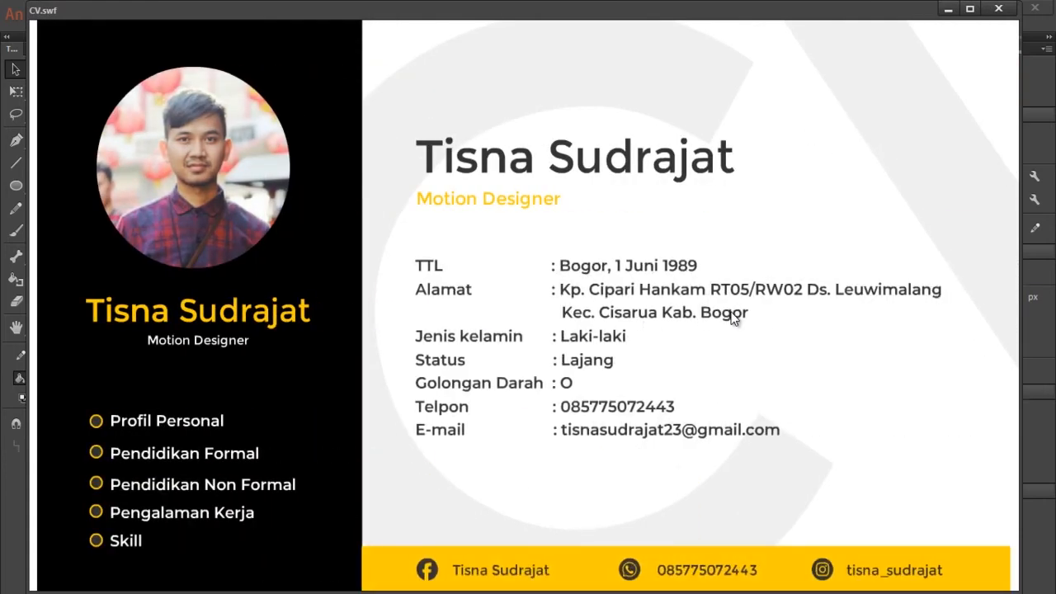
left_click(999, 9)
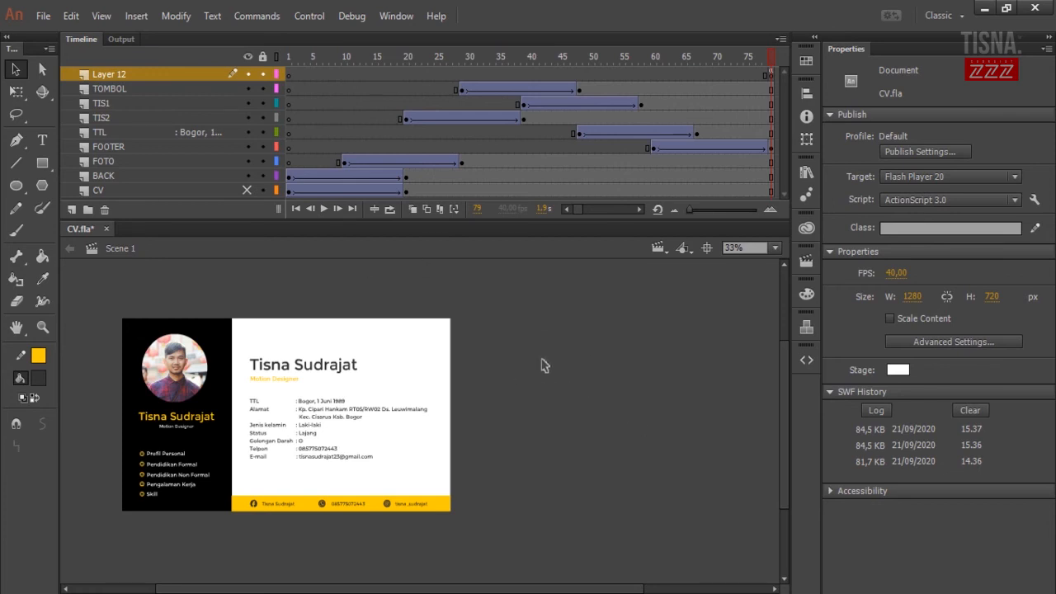
Step: Show the hidden CV layer and move its tween span to start at frame 29
left_click(248, 190)
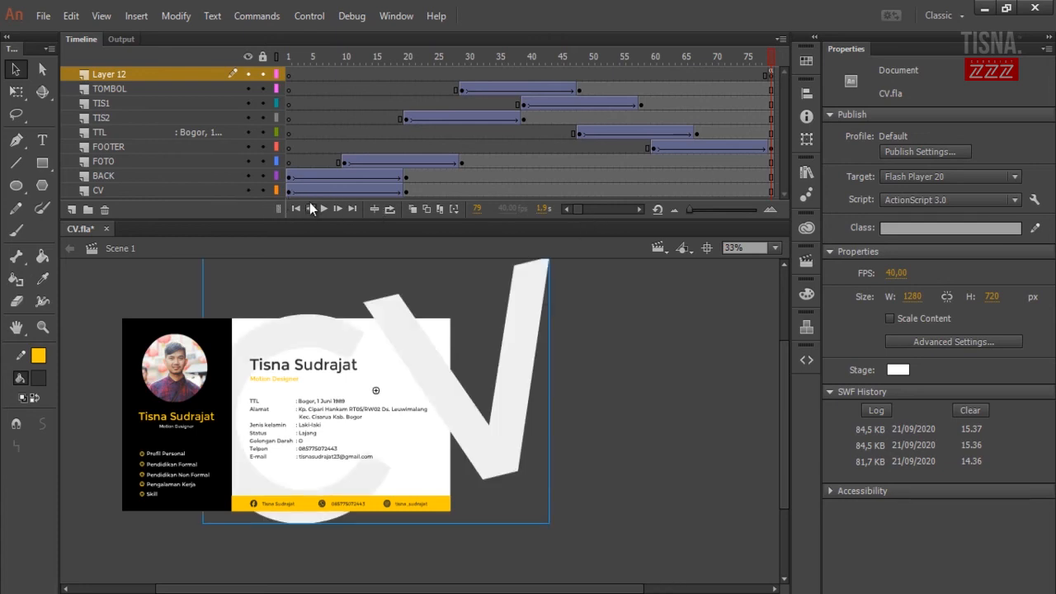
left_click(290, 192)
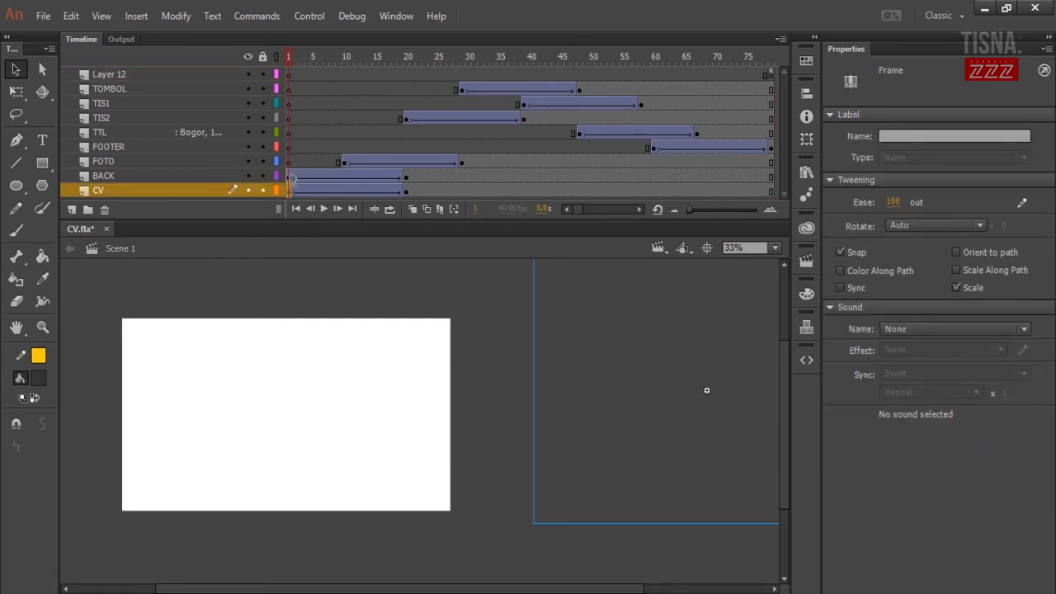
left_click_drag(289, 60, 420, 52)
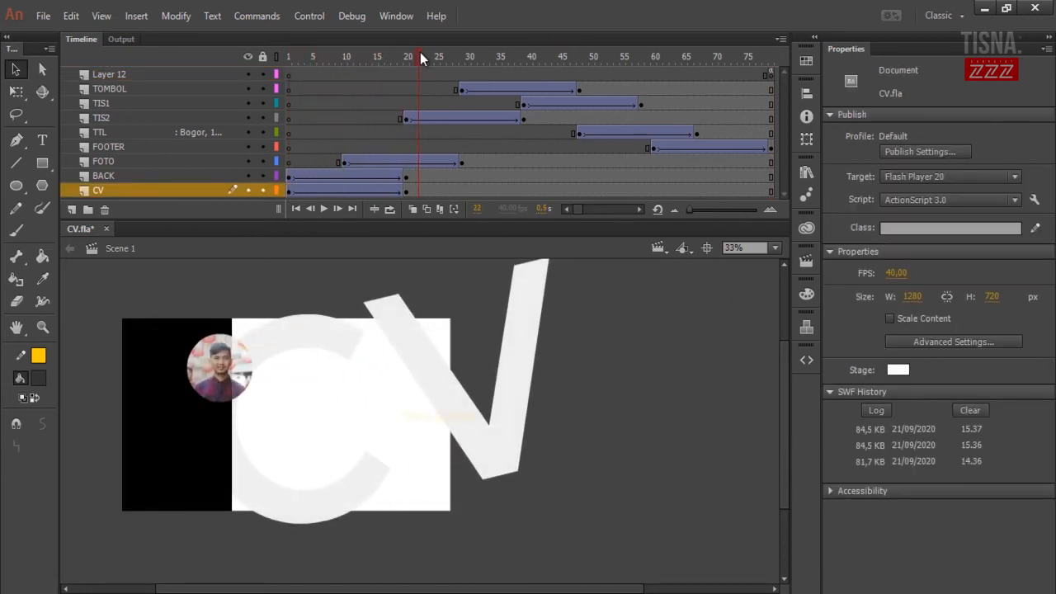
left_click(406, 195)
left_click_drag(293, 194, 542, 201)
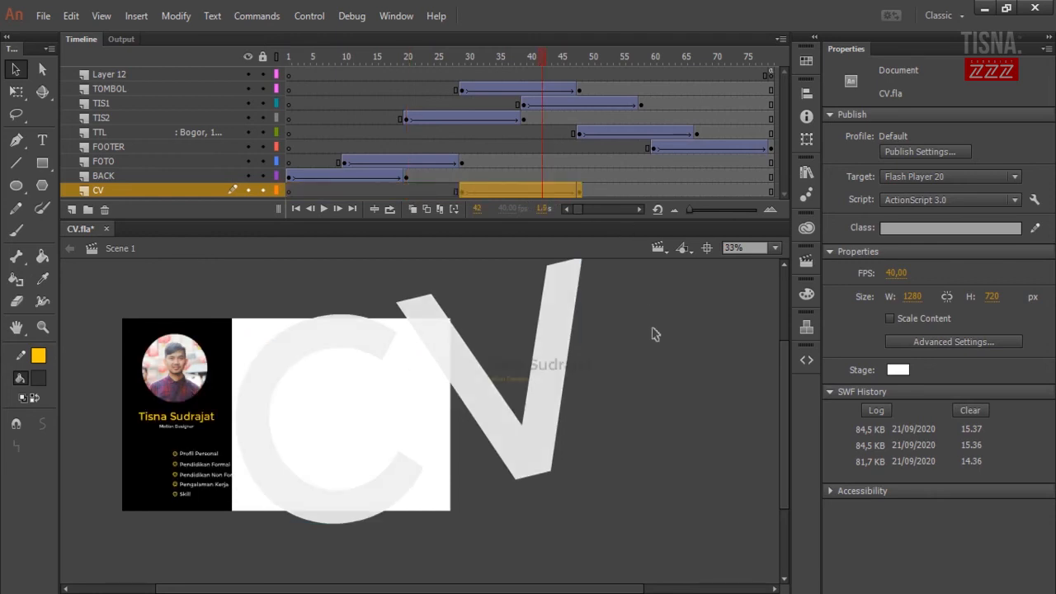
Step: Extend the CV tween by moving its end keyframe to frame 79, and scrub through the animation
left_click(580, 191)
left_click_drag(691, 194, 772, 191)
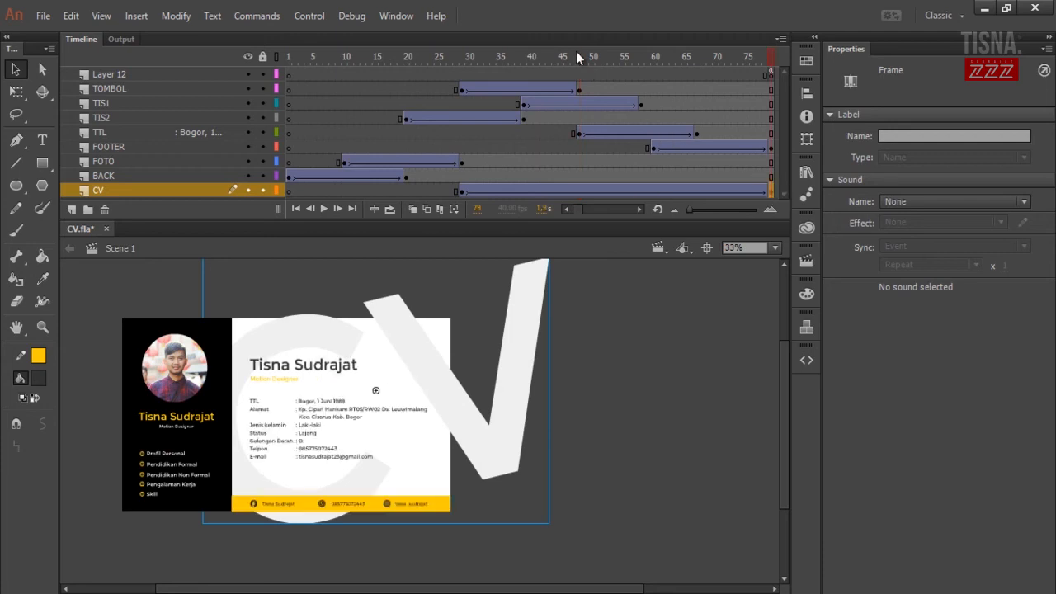
left_click_drag(546, 51, 764, 57)
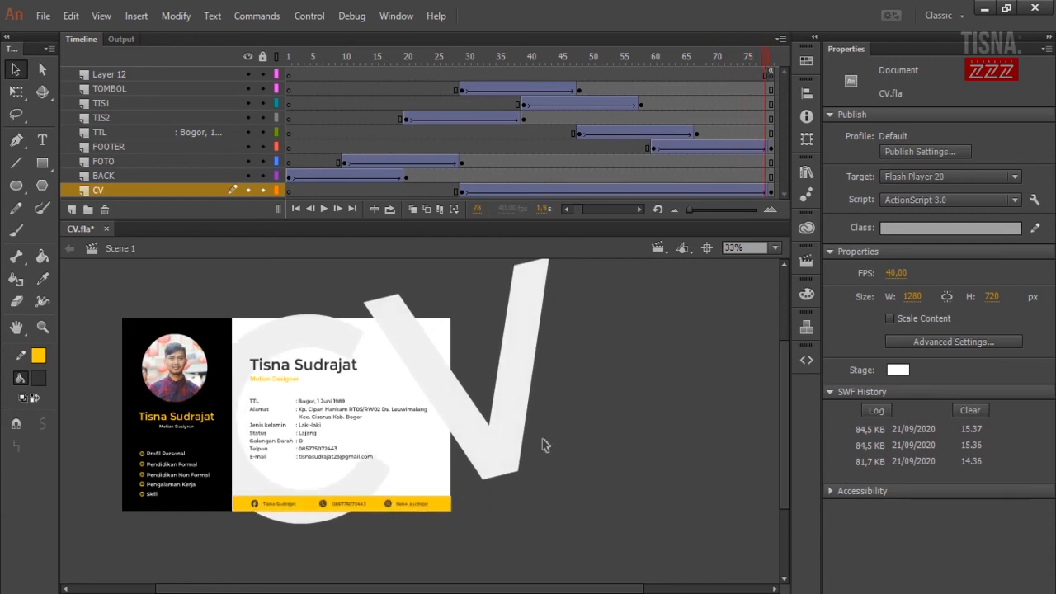
scroll(566, 522, "up", 1)
scroll(548, 575, "down", 1)
left_click_drag(543, 589, 516, 589)
left_click_drag(310, 53, 522, 40)
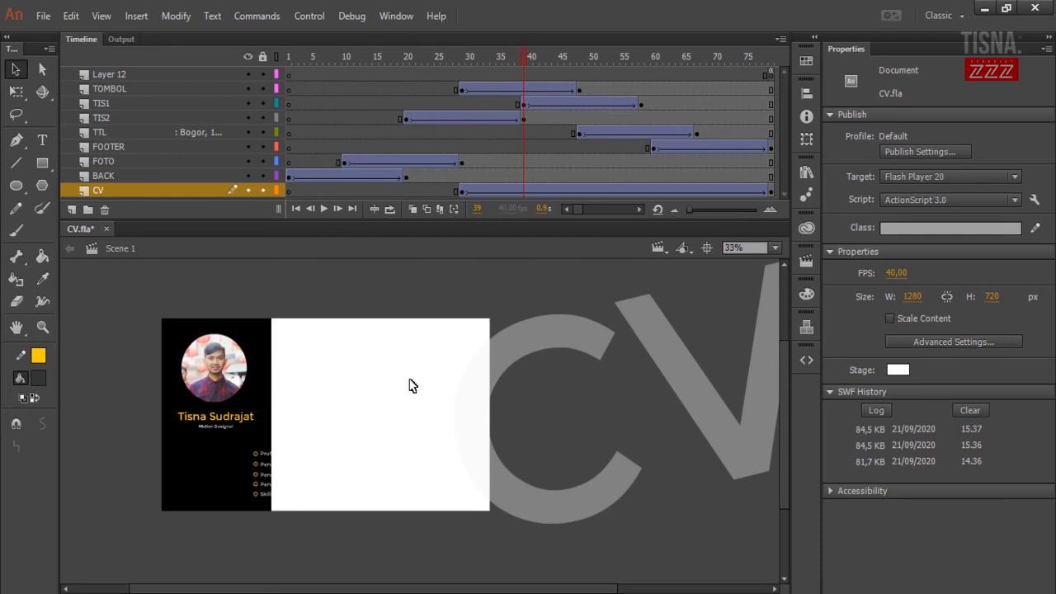
Step: Add a new layer directly above FOTO and name it m1
left_click(121, 161)
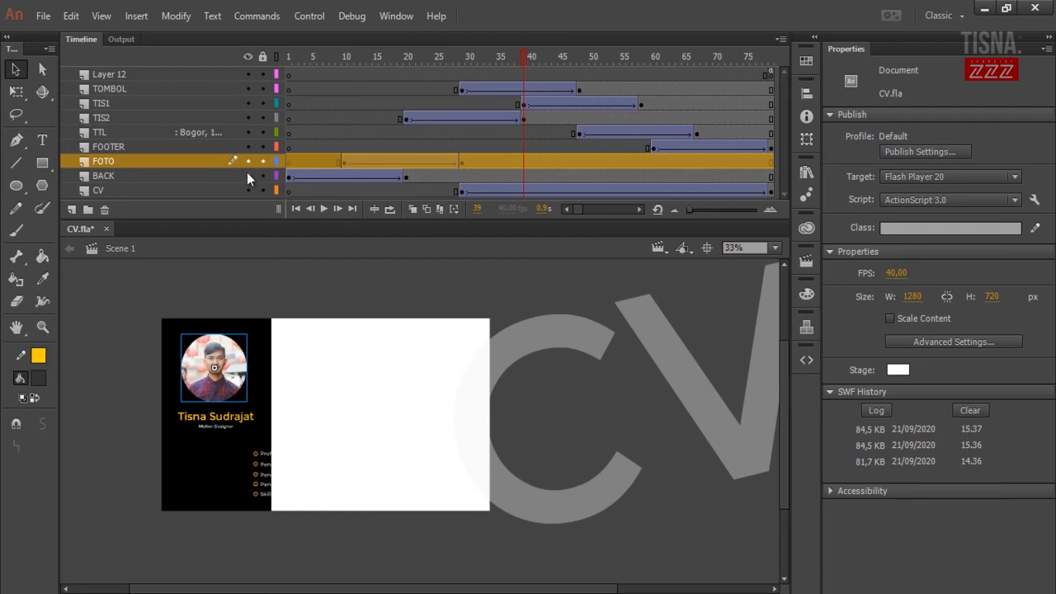
left_click(72, 209)
double_click(119, 160)
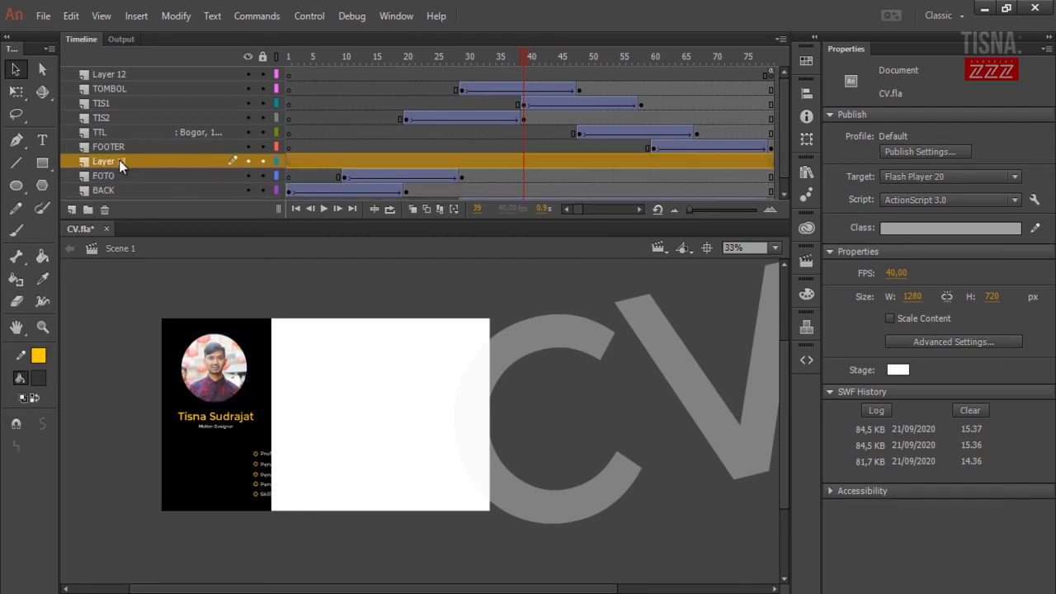
type("m1")
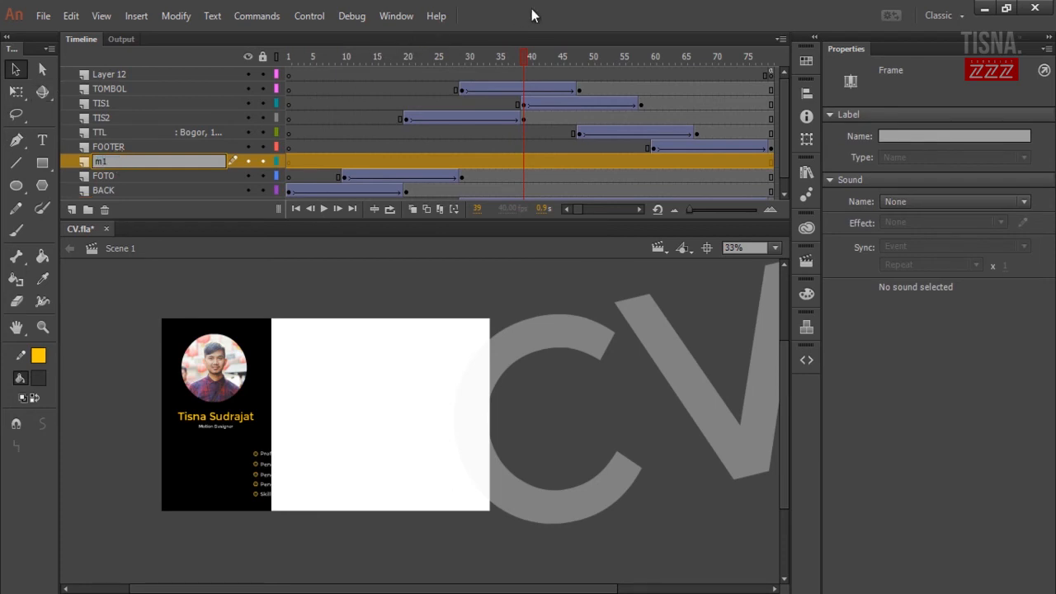
Step: Copy the black side panel from the BACK layer and paste it in place on the m1 layer
left_click(208, 477)
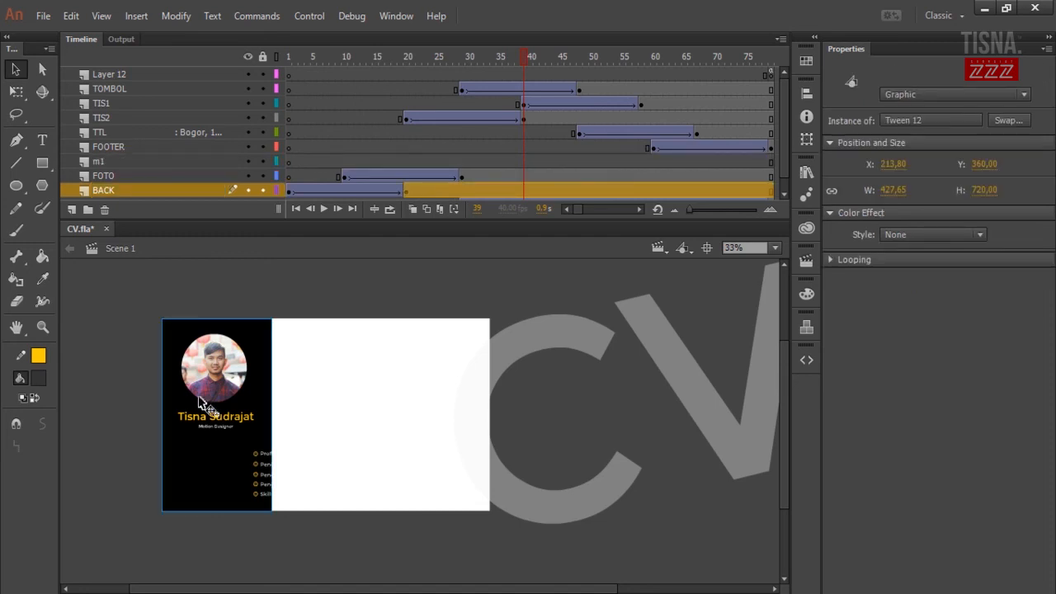
right_click(203, 478)
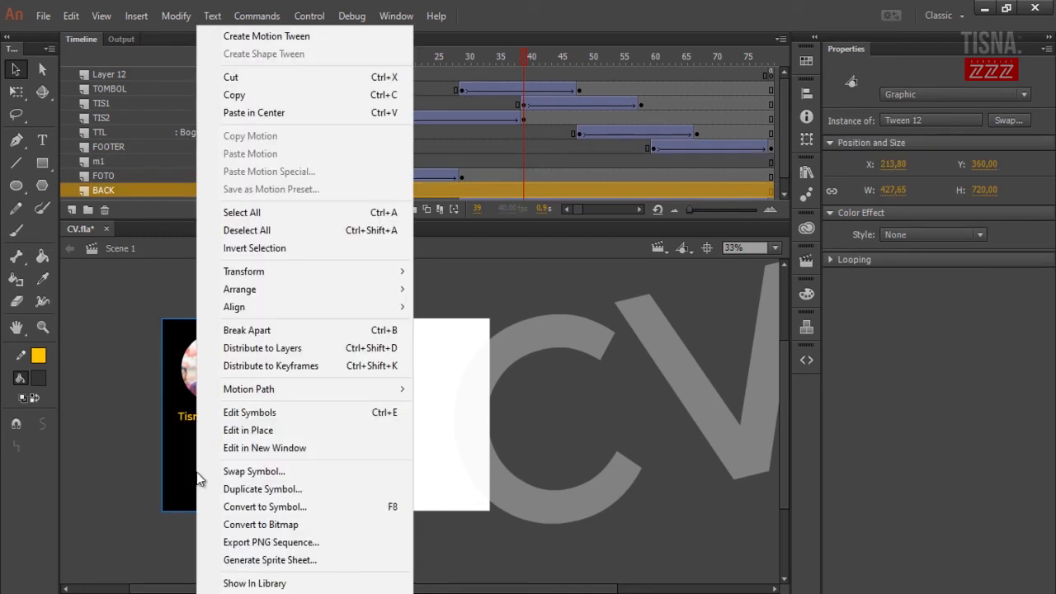
left_click(250, 96)
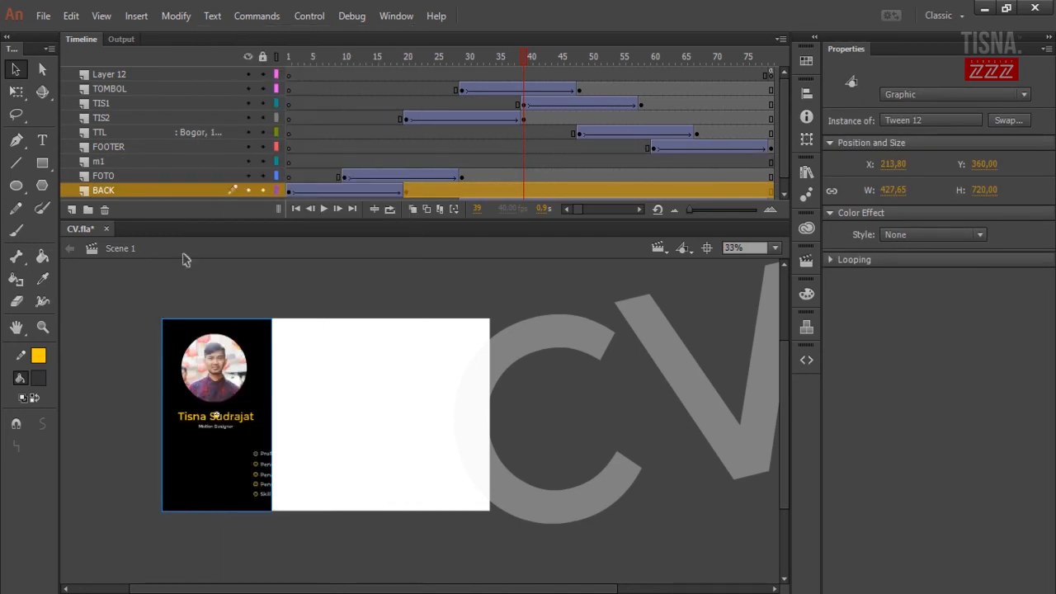
left_click(144, 159)
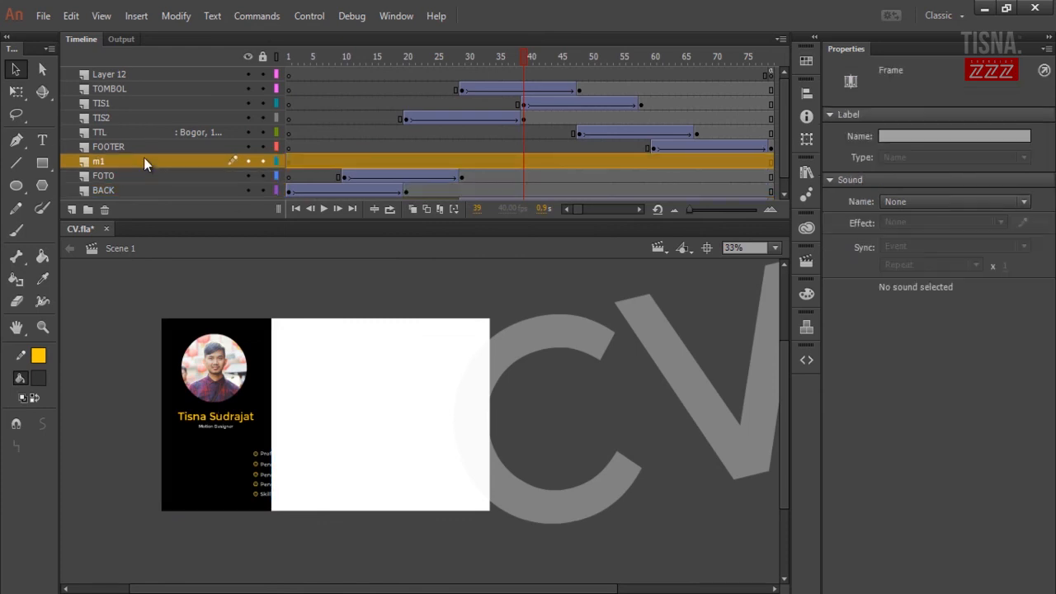
right_click(213, 271)
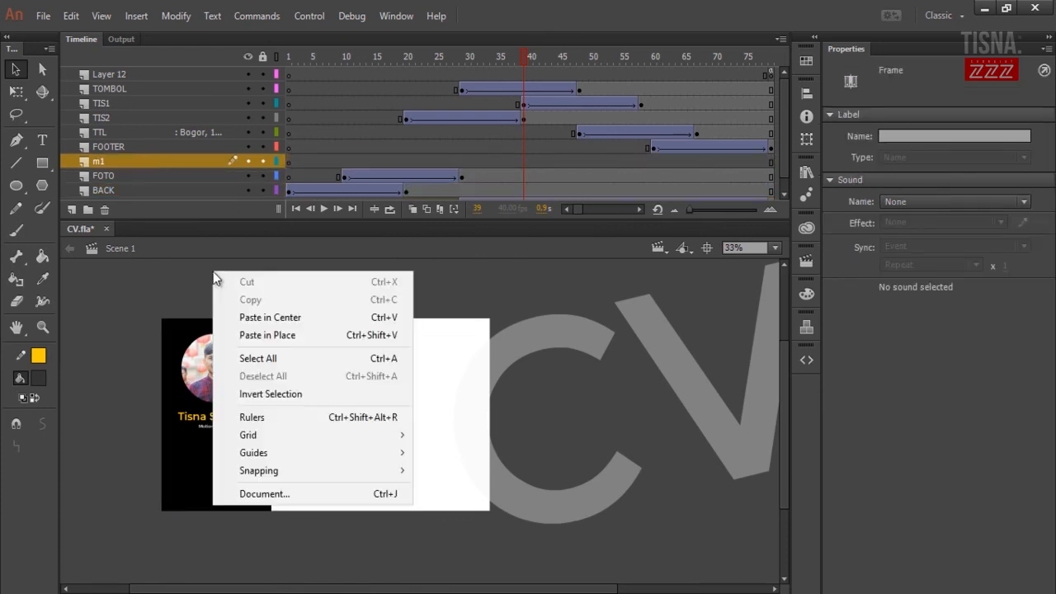
left_click(298, 339)
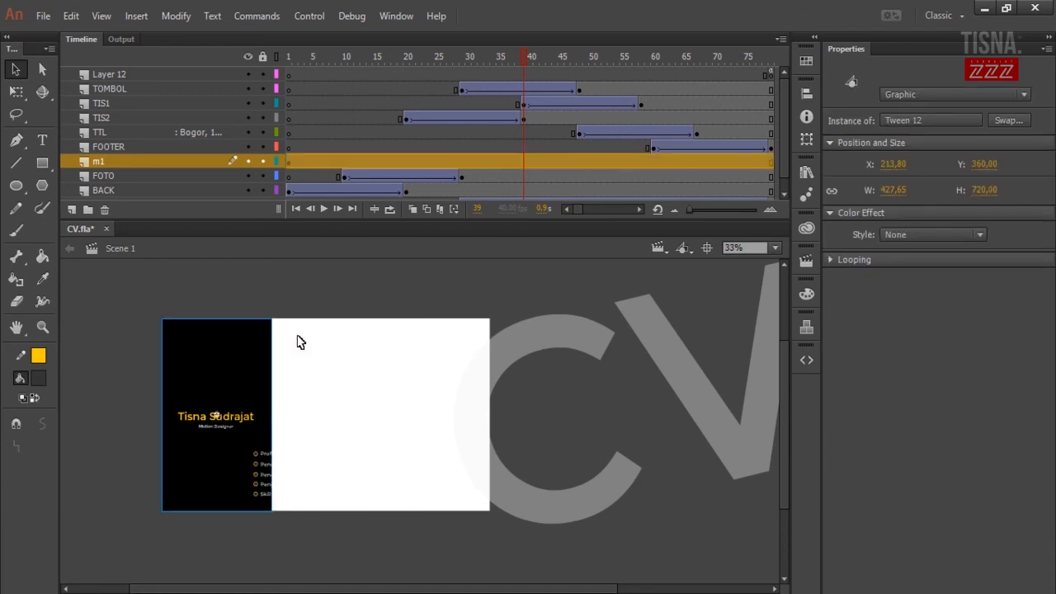
Step: Inspect the shape nested inside the pasted panel symbol, return to the scene, and break the m1 panel apart into its group
double_click(255, 367)
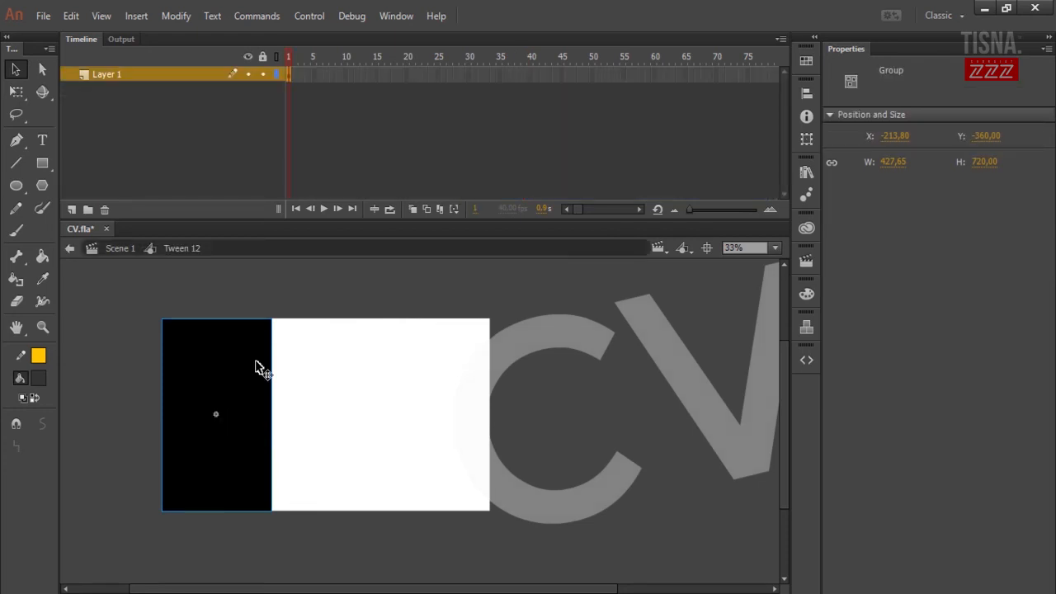
double_click(239, 360)
left_click(240, 362)
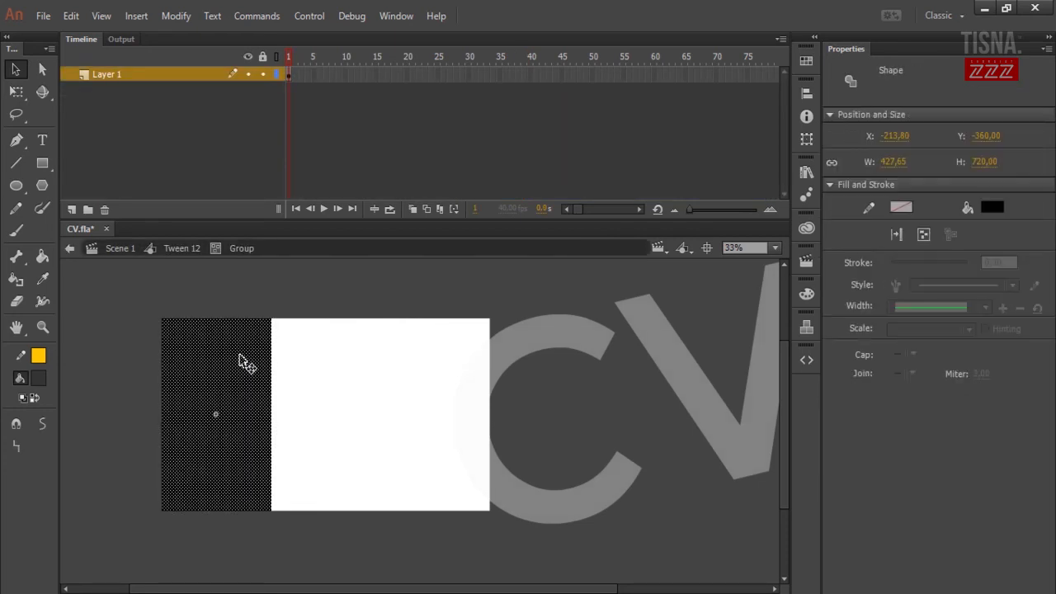
double_click(215, 269)
double_click(215, 270)
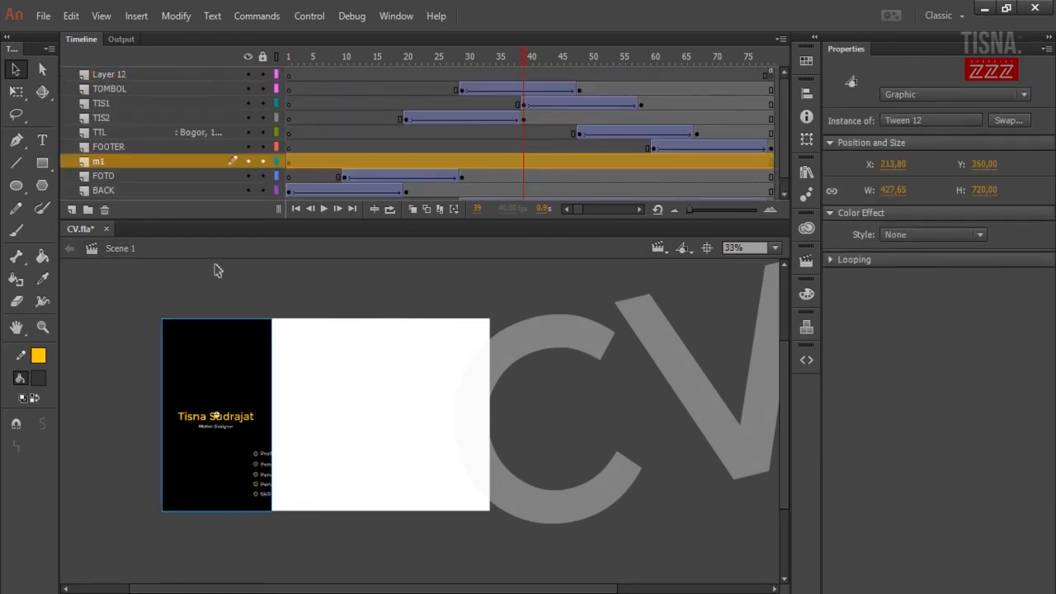
right_click(240, 364)
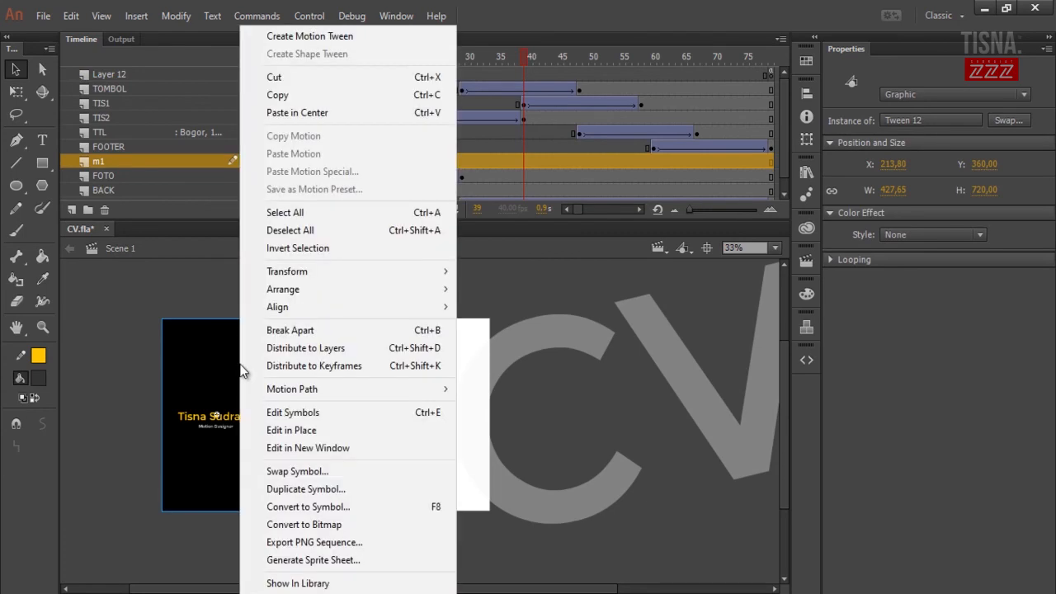
left_click(306, 336)
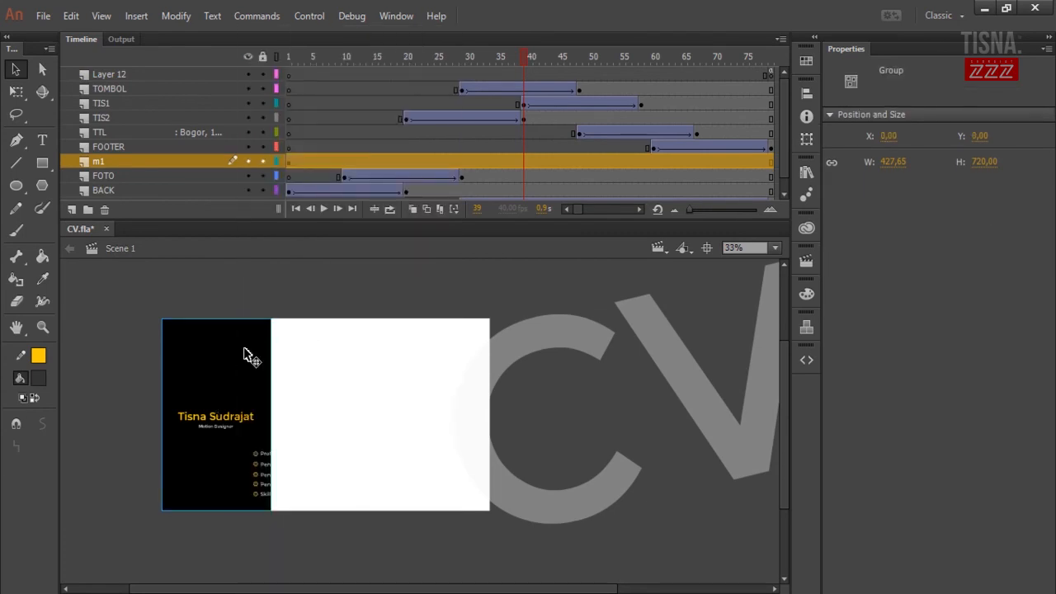
Step: Break the m1 panel group apart into a plain shape and change its fill colour to light blue
key("ctrl+b")
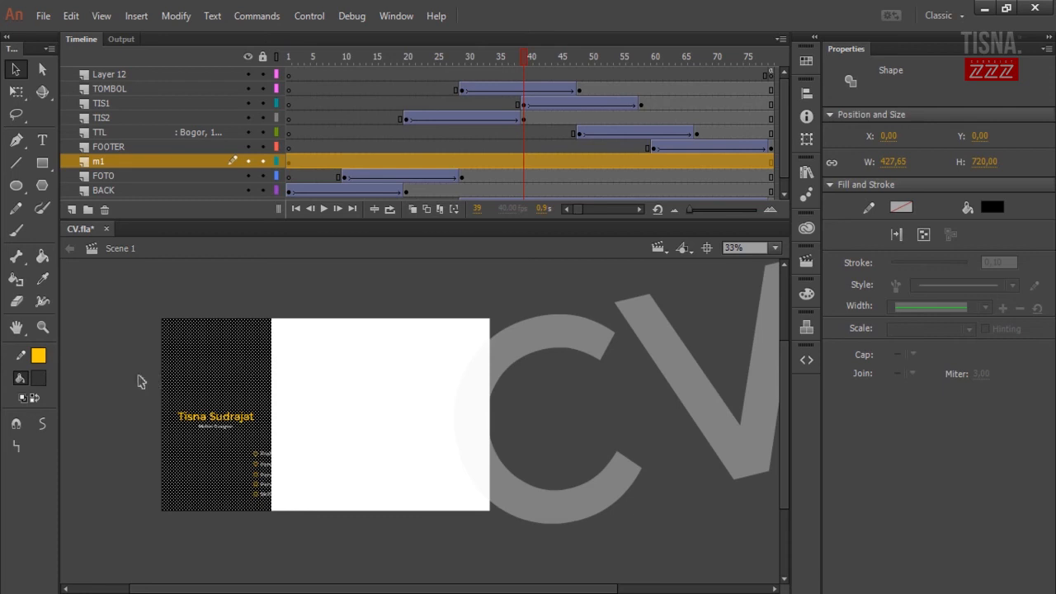
left_click(38, 379)
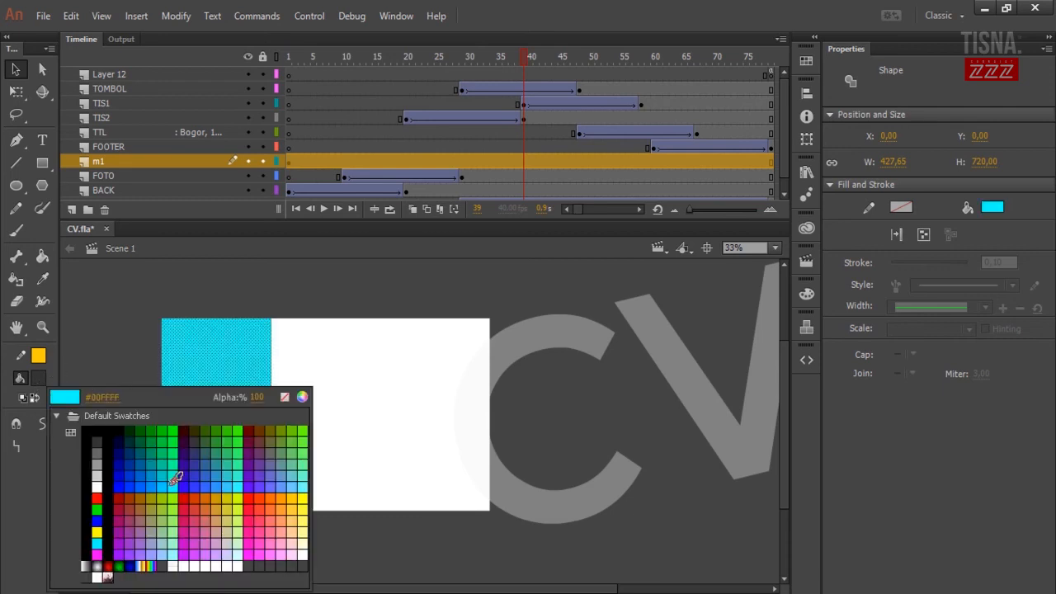
left_click(176, 477)
left_click(120, 317)
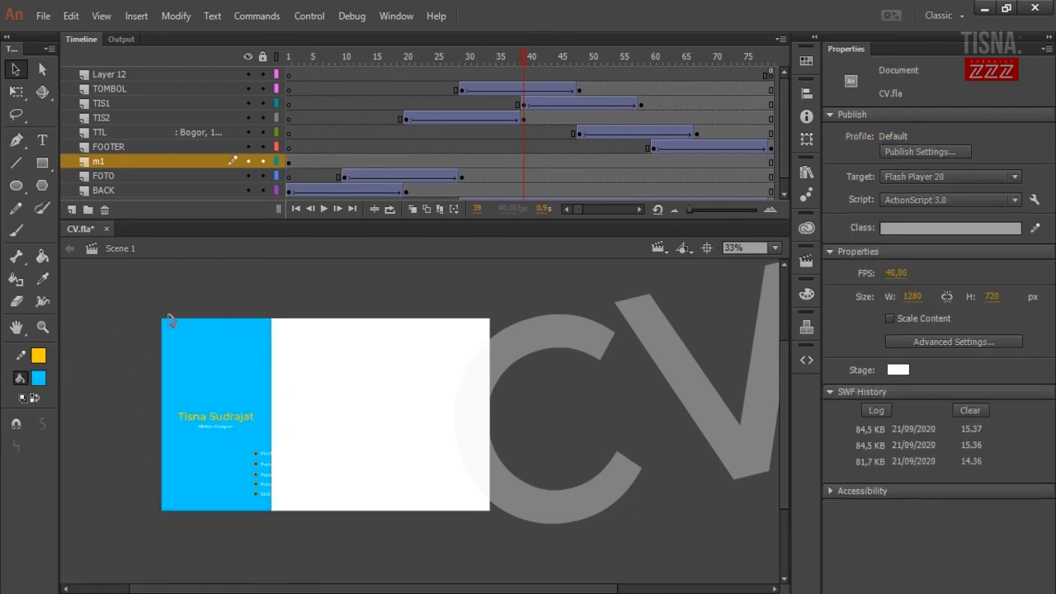
Step: Turn the m1 layer into a mask for the FOTO layer, and scrub the timeline to check the photo's entrance
right_click(144, 163)
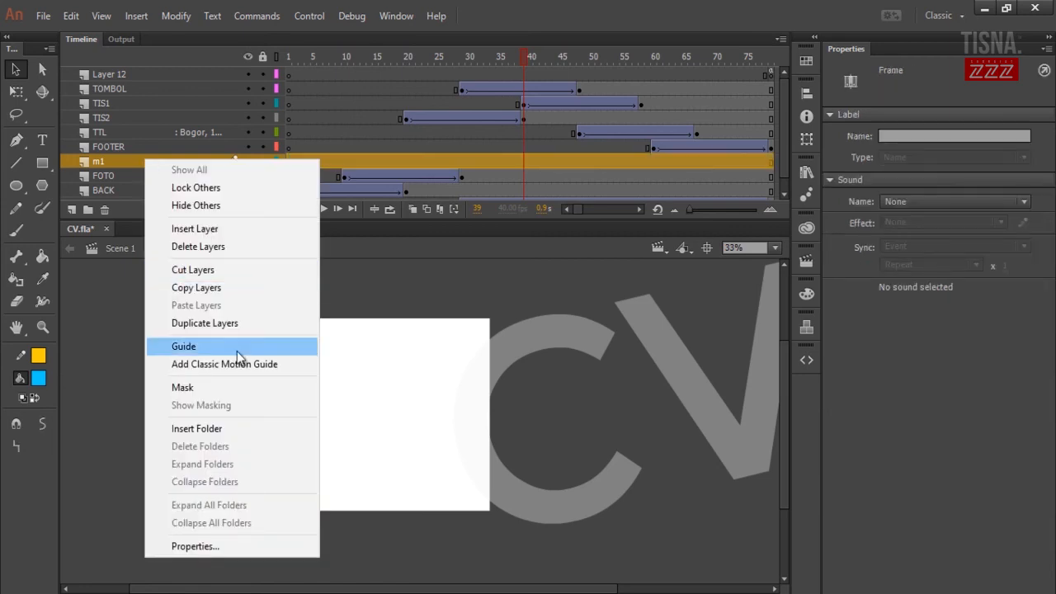
left_click(216, 389)
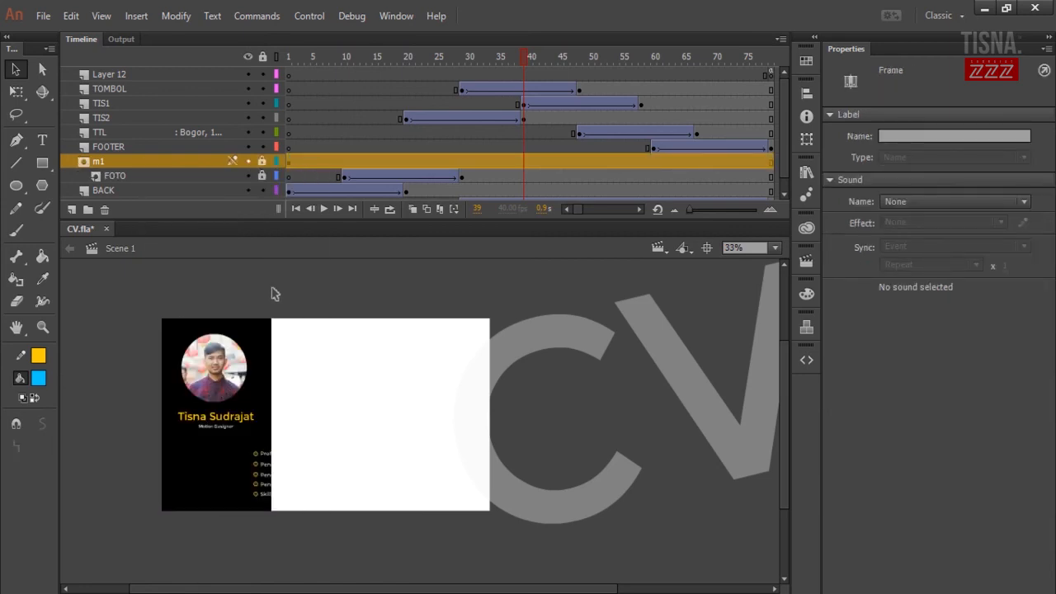
left_click(333, 56)
left_click(289, 56)
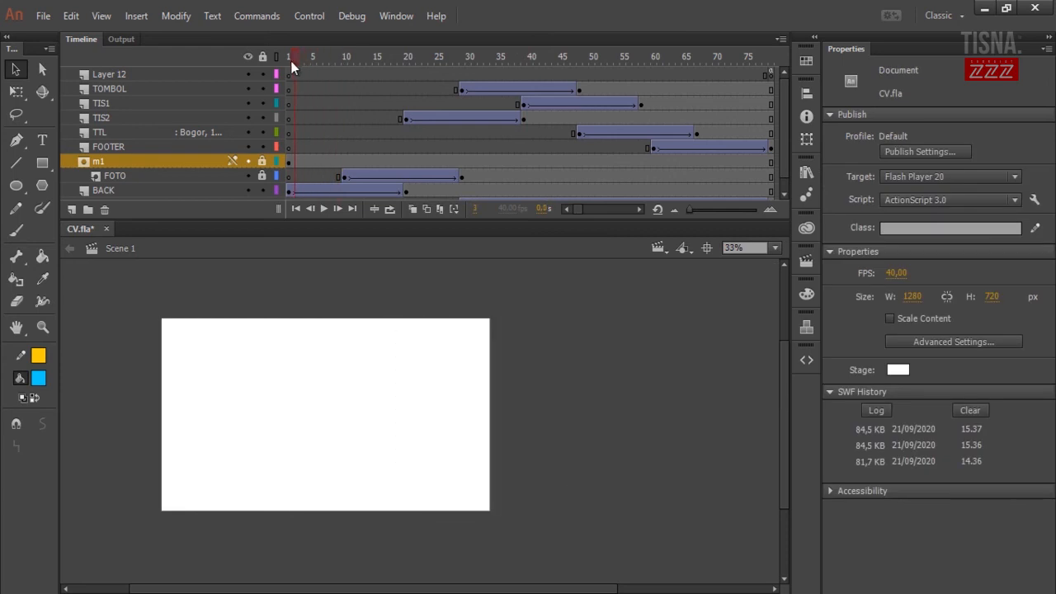
left_click_drag(297, 59, 452, 58)
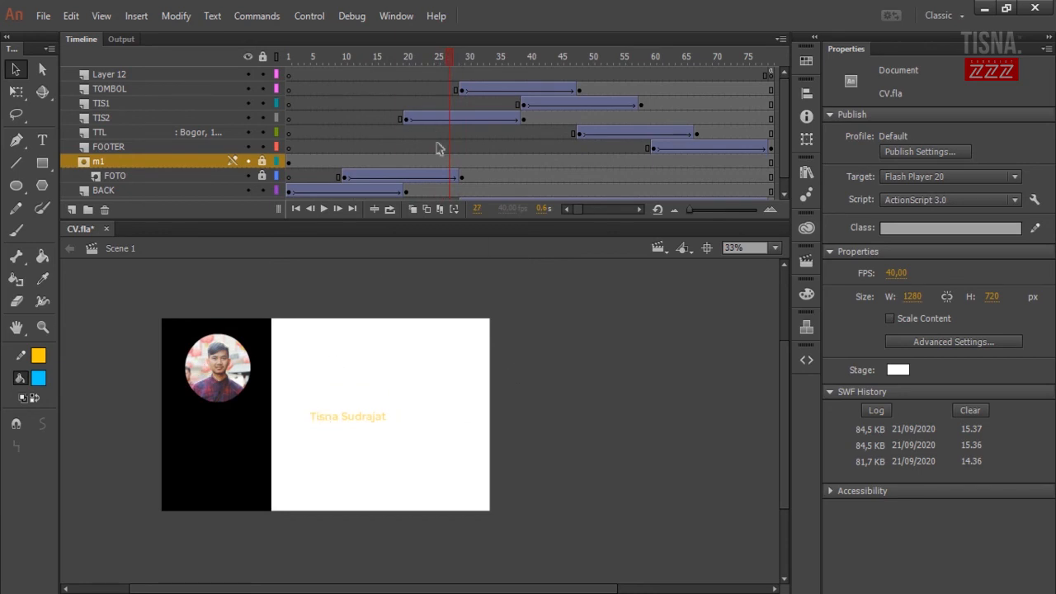
left_click_drag(456, 52, 566, 77)
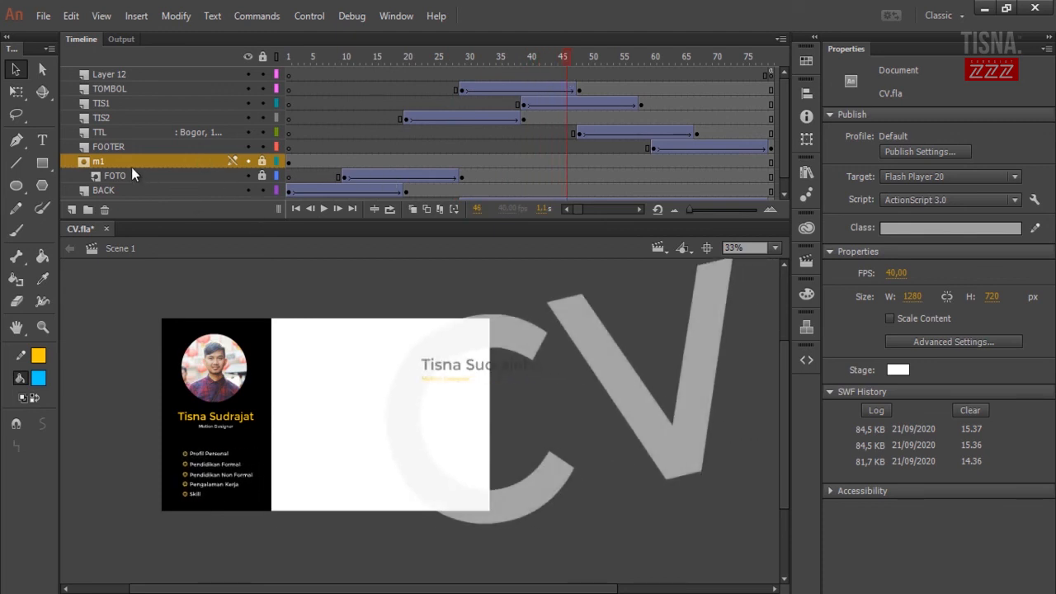
Step: Move the TIS2 and TOMBOL layers under the m1 mask and lock them, and scrub through the animation to frame 79
left_click(114, 118)
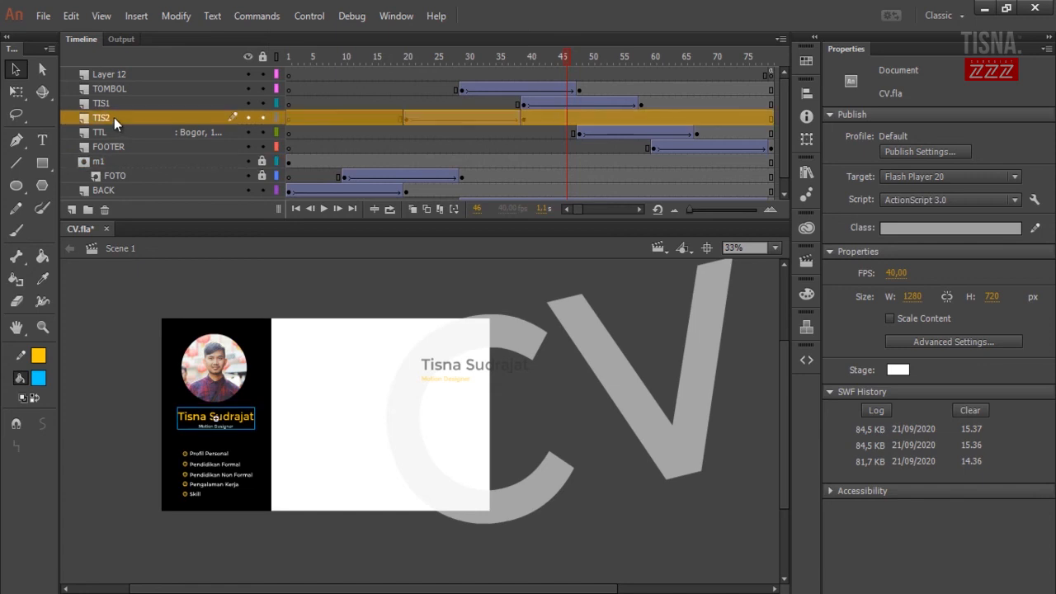
left_click_drag(125, 113, 128, 167)
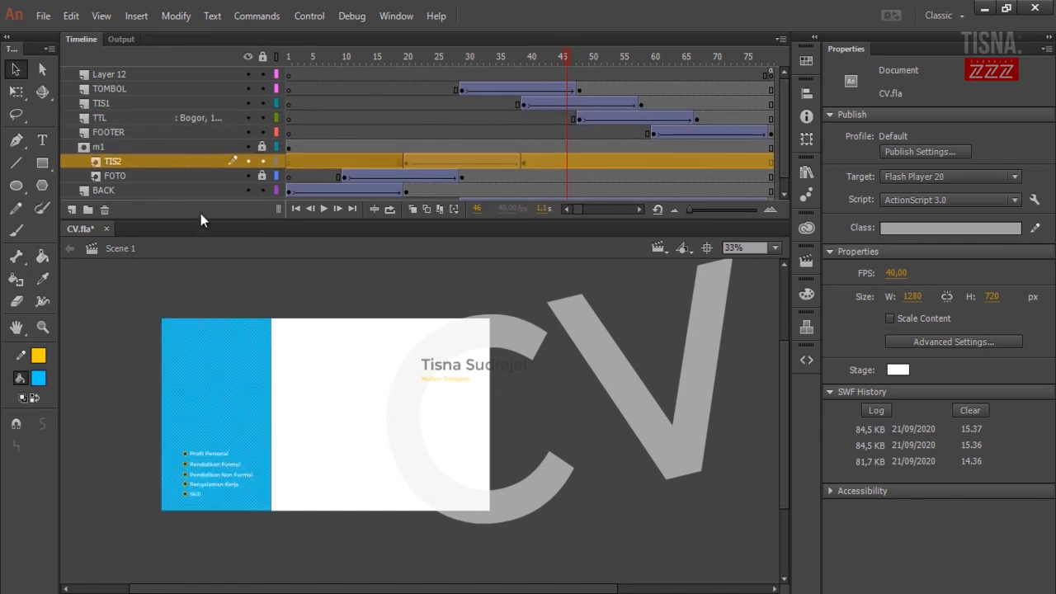
left_click(263, 161)
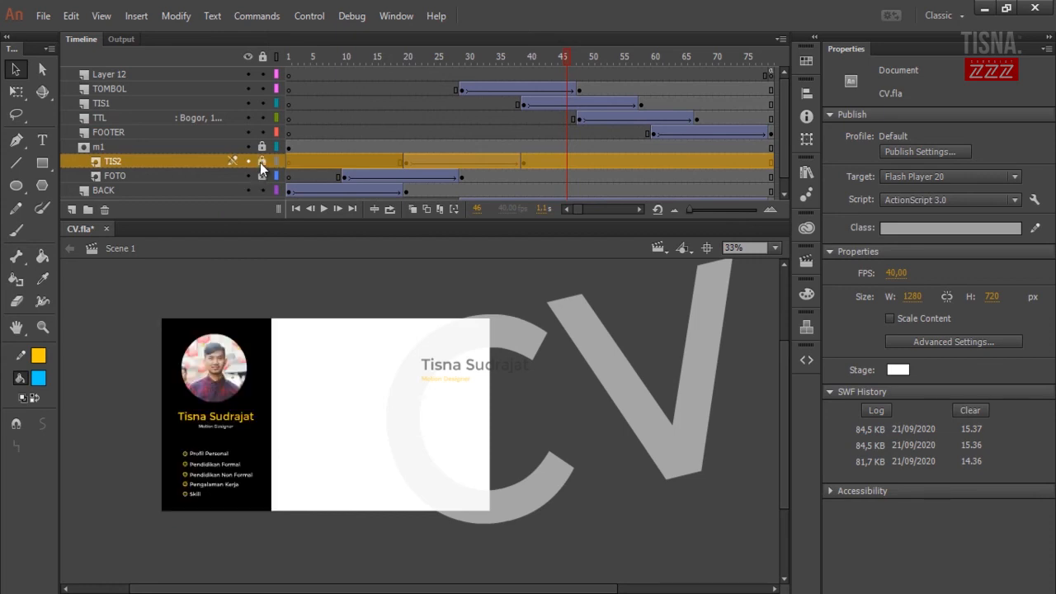
left_click_drag(128, 94, 148, 157)
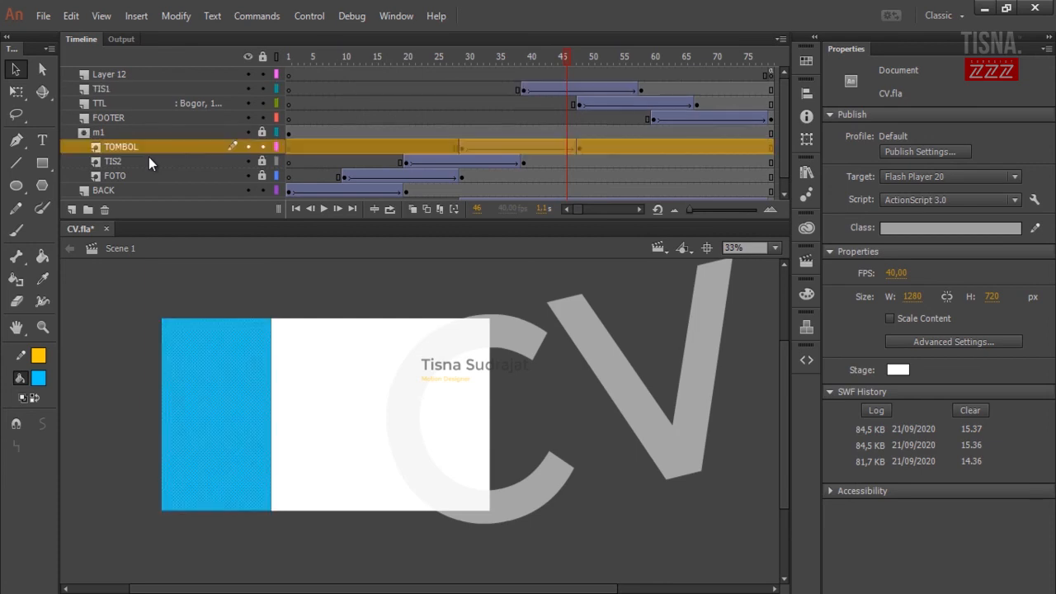
left_click(261, 146)
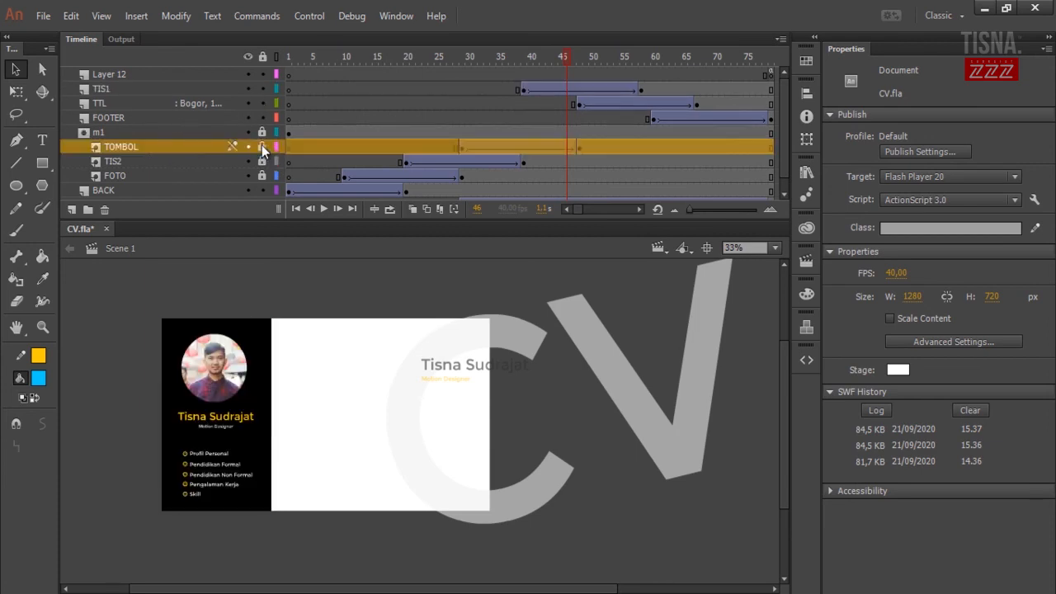
left_click(339, 56)
left_click_drag(325, 56, 609, 64)
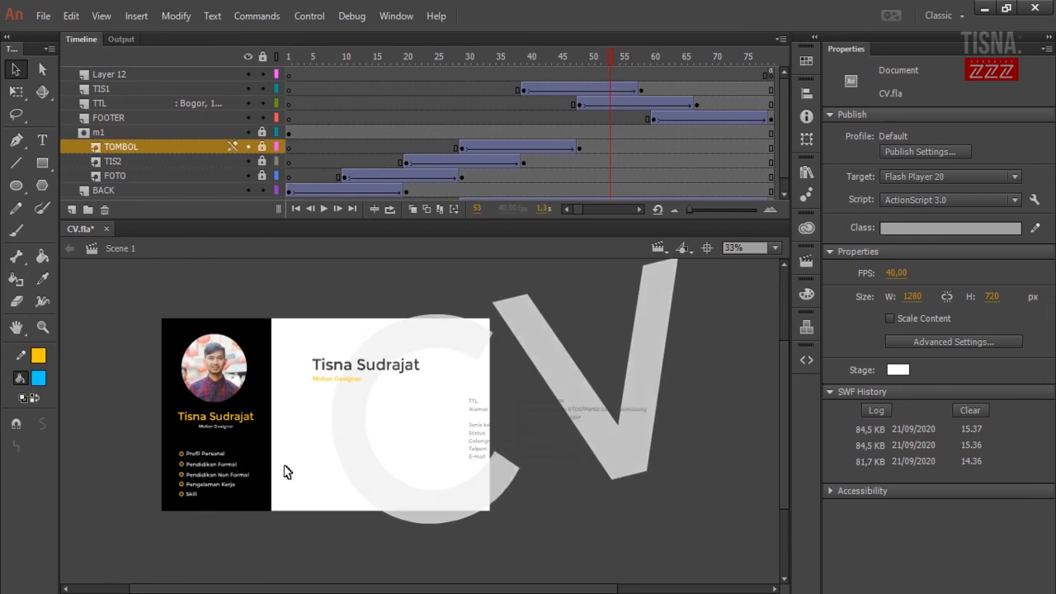
left_click_drag(314, 54, 774, 60)
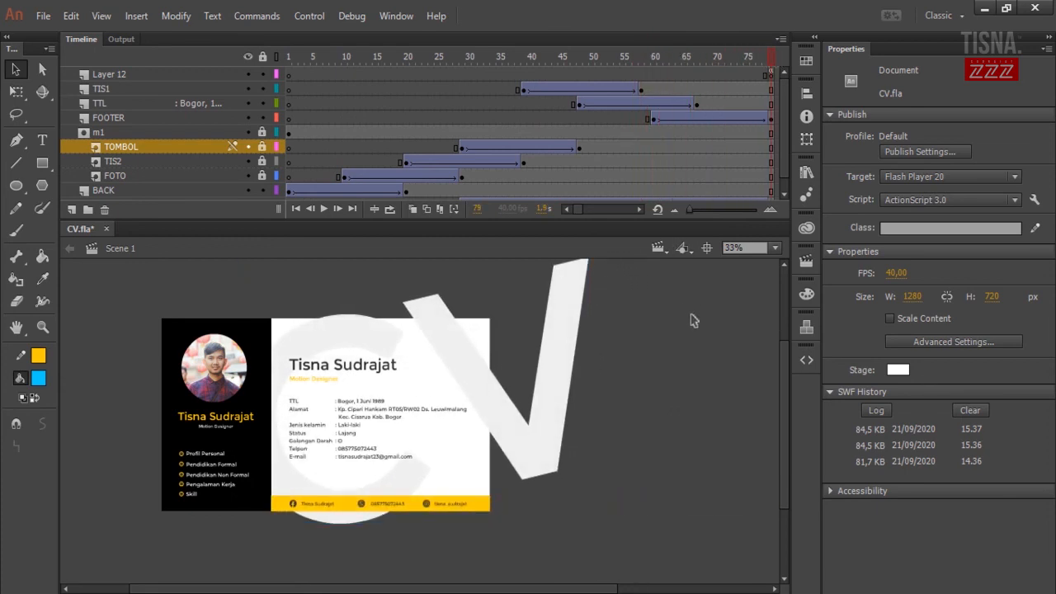
Step: Save the CV file, test the movie with the masked layers, and close the preview
key("ctrl+s")
key("ctrl+Return")
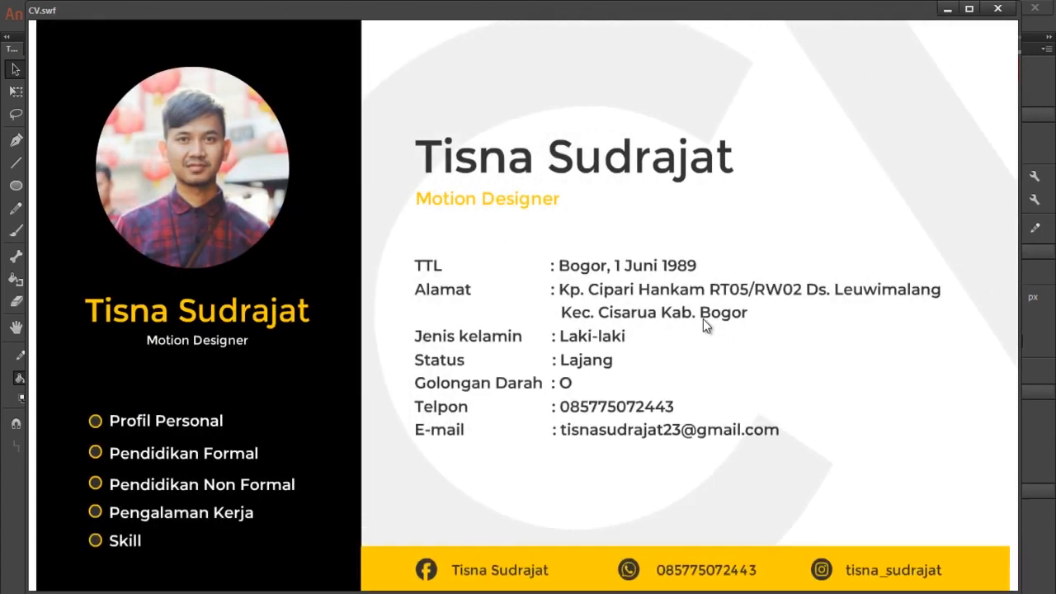
left_click(997, 9)
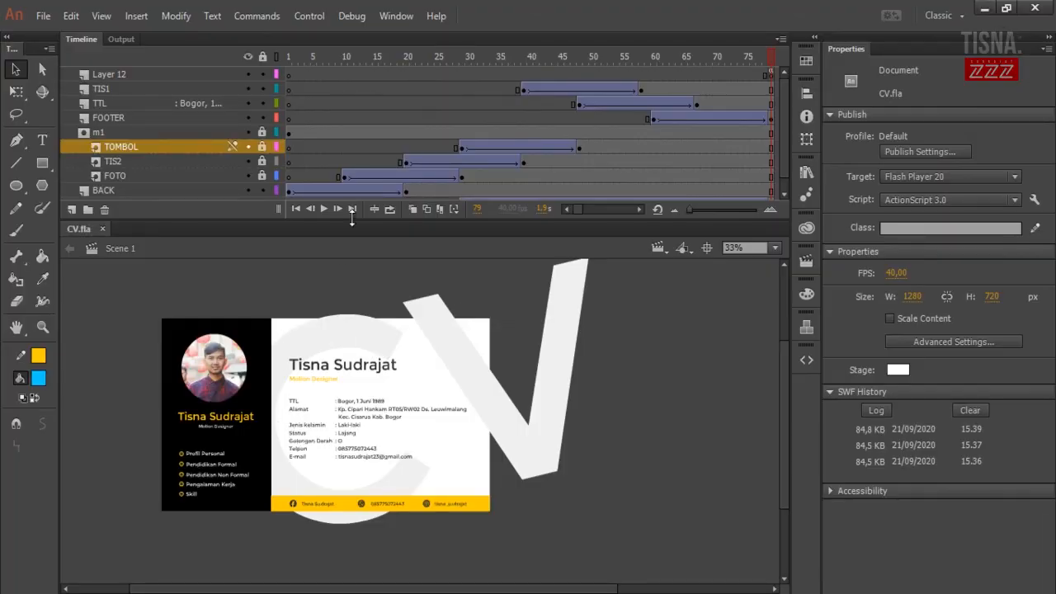
Step: Hide the m1 mask, unlock the FOTO layer, and insert a keyframe within its tween at frame 23
left_click(432, 176)
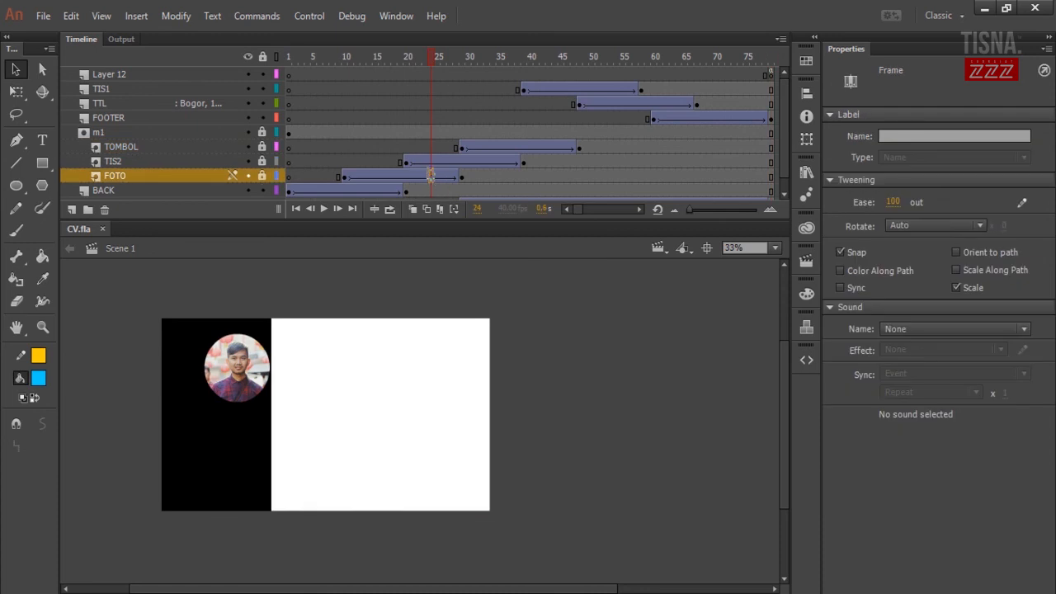
left_click(427, 178)
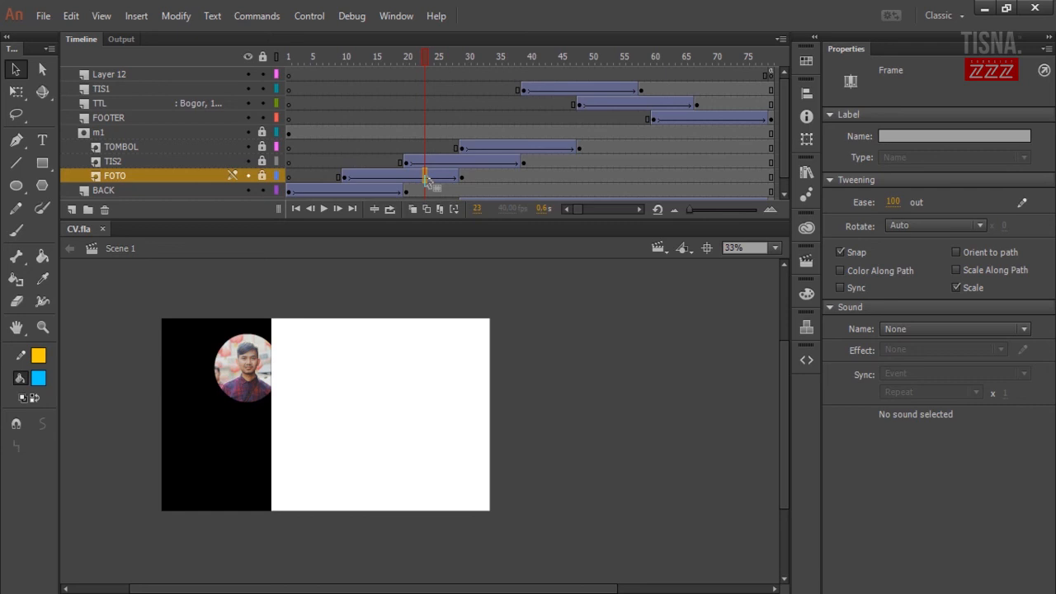
left_click(262, 176)
left_click(263, 177)
left_click(249, 133)
left_click(263, 177)
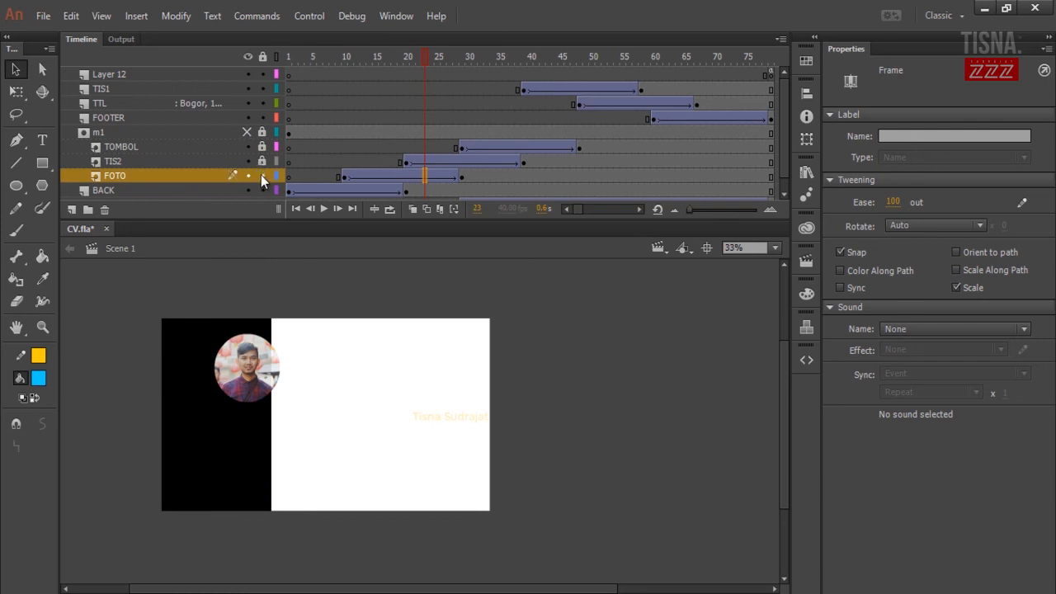
right_click(429, 177)
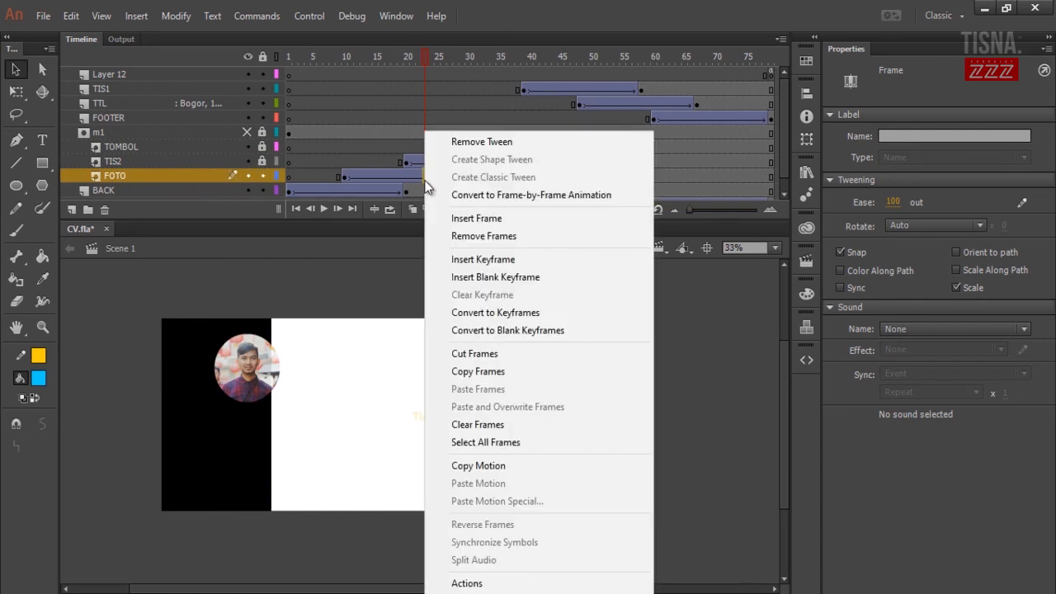
left_click(483, 259)
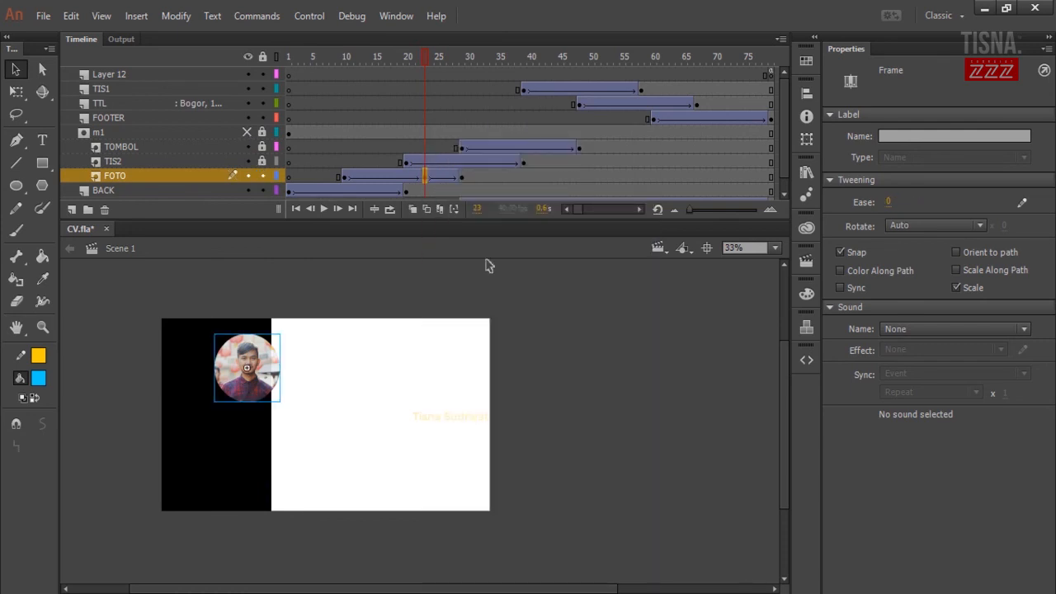
Step: Nudge the photo about 150 px to the left at the frame 23 keyframe, slightly past its resting position
key("shift+Left")
key("shift+Left")
key("shift+Left")
key("shift+Left")
key("shift+Left")
key("shift+Left")
key("shift+Left")
key("shift+Left")
key("shift+Left")
key("shift+Left")
key("shift+Left")
key("shift+Left")
key("shift+Left")
key("shift+Left")
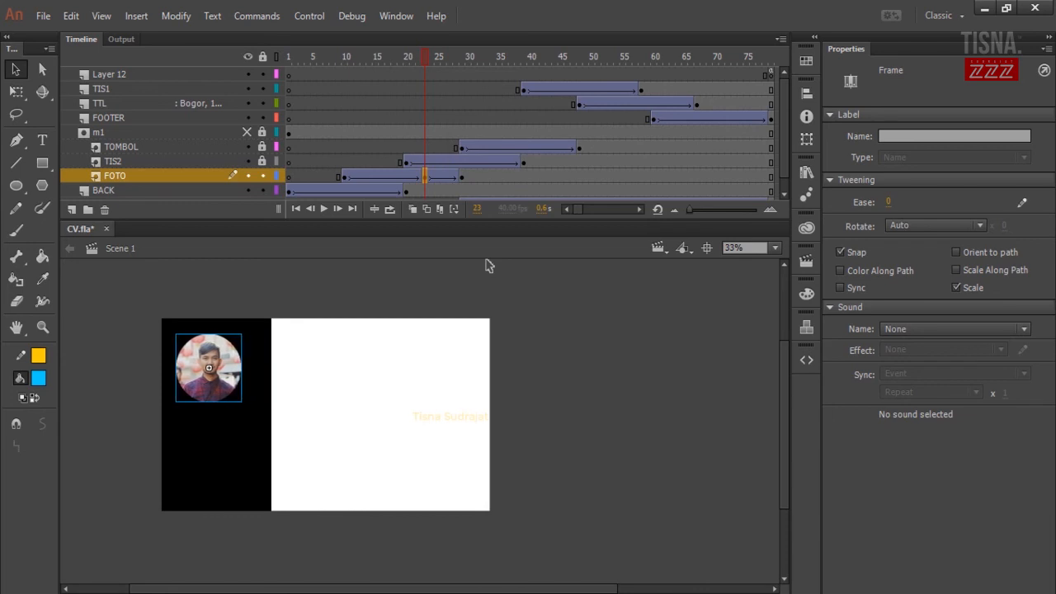
Step: Adjust the ease of the FOTO tween frames around the frame 23 keyframe, and lock the layer
left_click_drag(425, 58, 443, 72)
left_click_drag(438, 179, 419, 179)
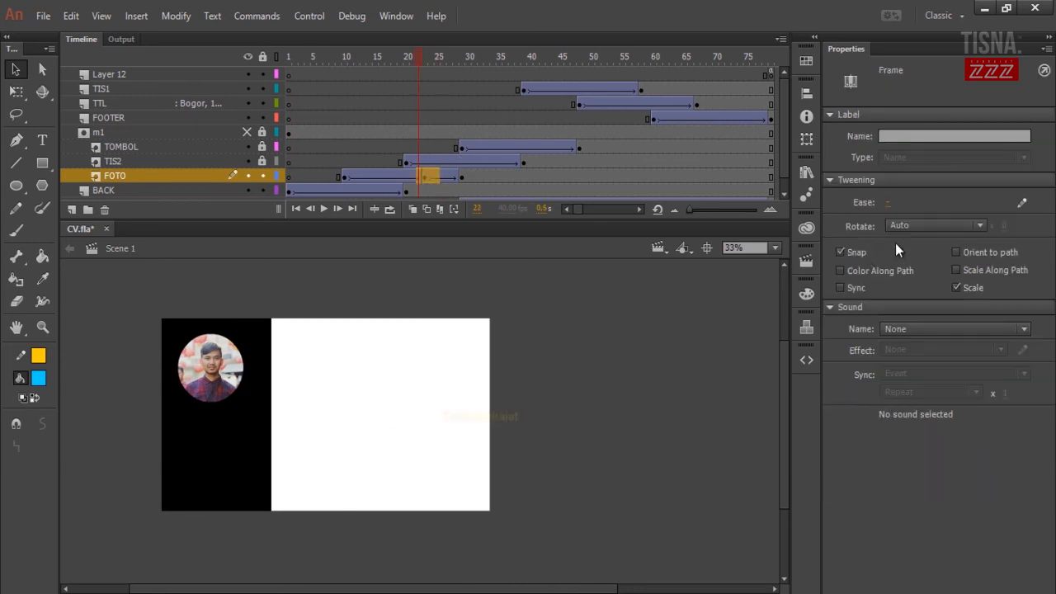
left_click(884, 203)
left_click(263, 176)
Step: Insert a keyframe at frame 33 on the unlocked TIS2 layer and nudge the name text left, slightly past its resting position
left_click(493, 162)
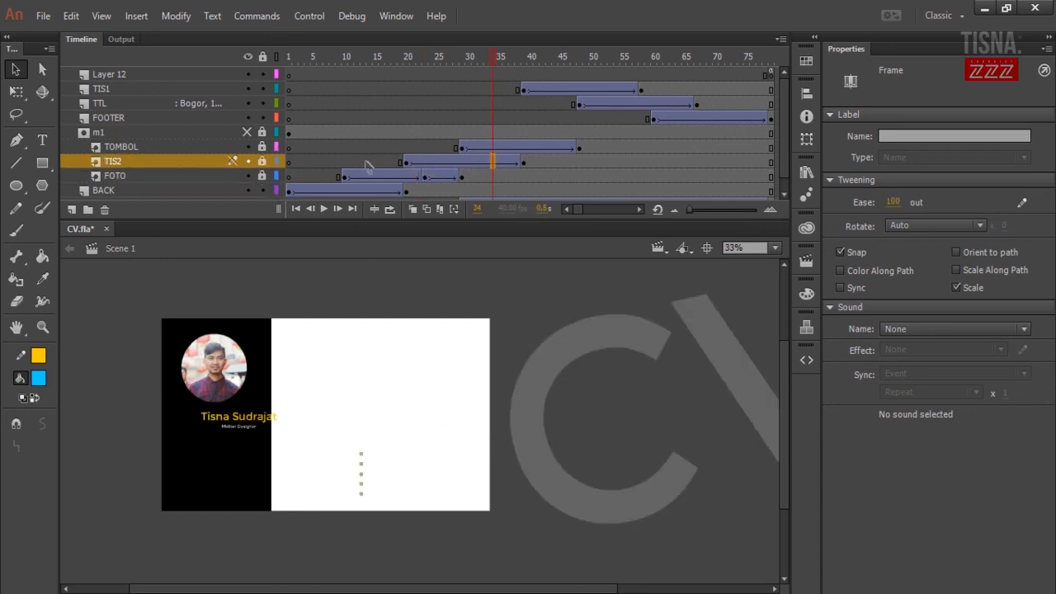
left_click(261, 161)
left_click(488, 162)
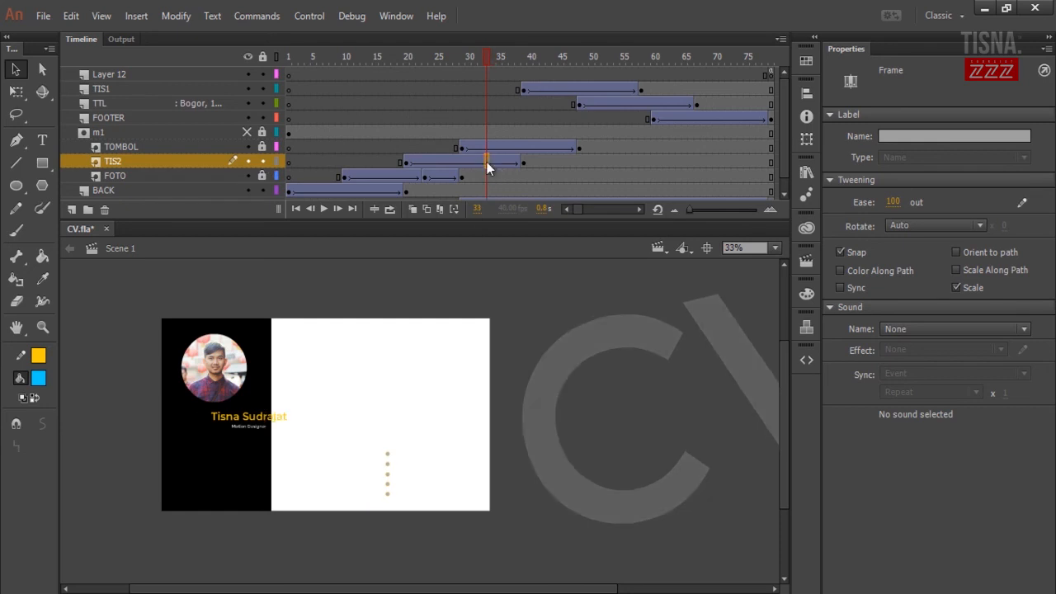
right_click(486, 162)
left_click(555, 261)
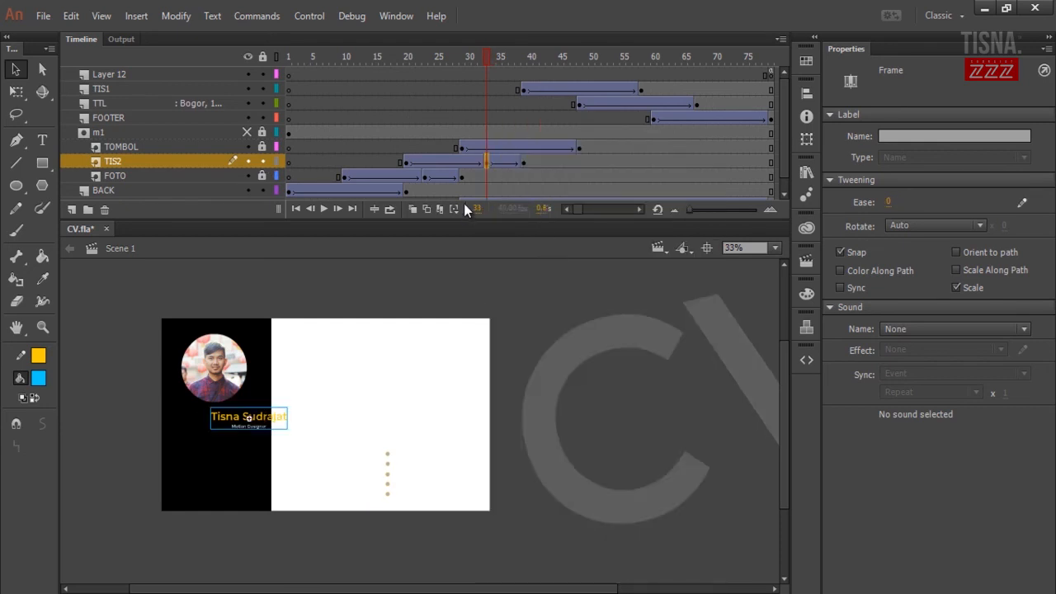
key("shift+Left")
key("shift+Left")
key("shift+Left")
key("shift+Left")
key("shift+Left")
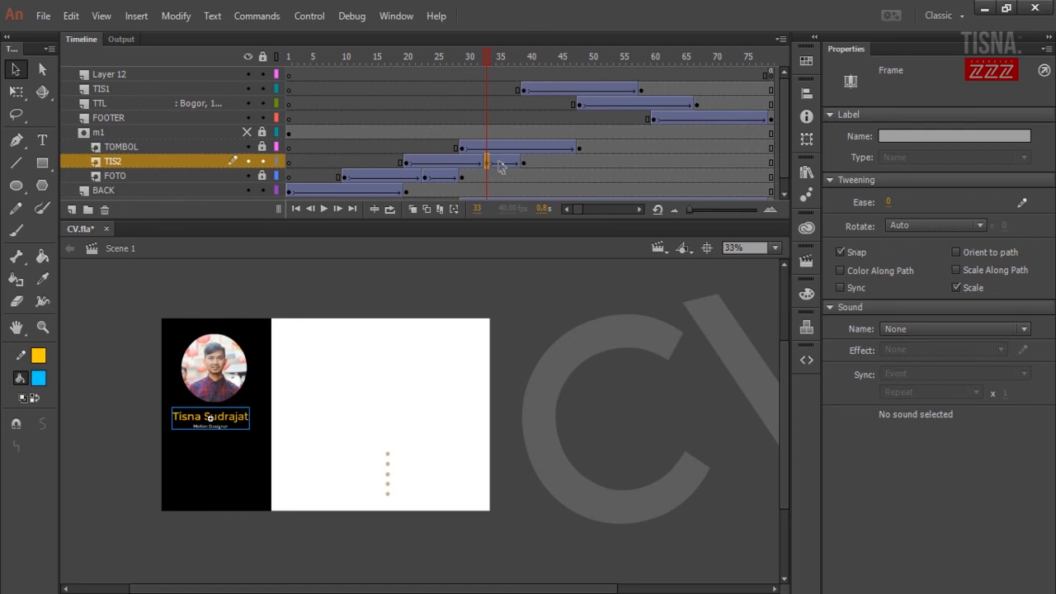
Step: Adjust the ease of the TIS2 frames around the frame 33 keyframe, and play the animation with the layer locked
left_click_drag(500, 162, 475, 161)
left_click(888, 202)
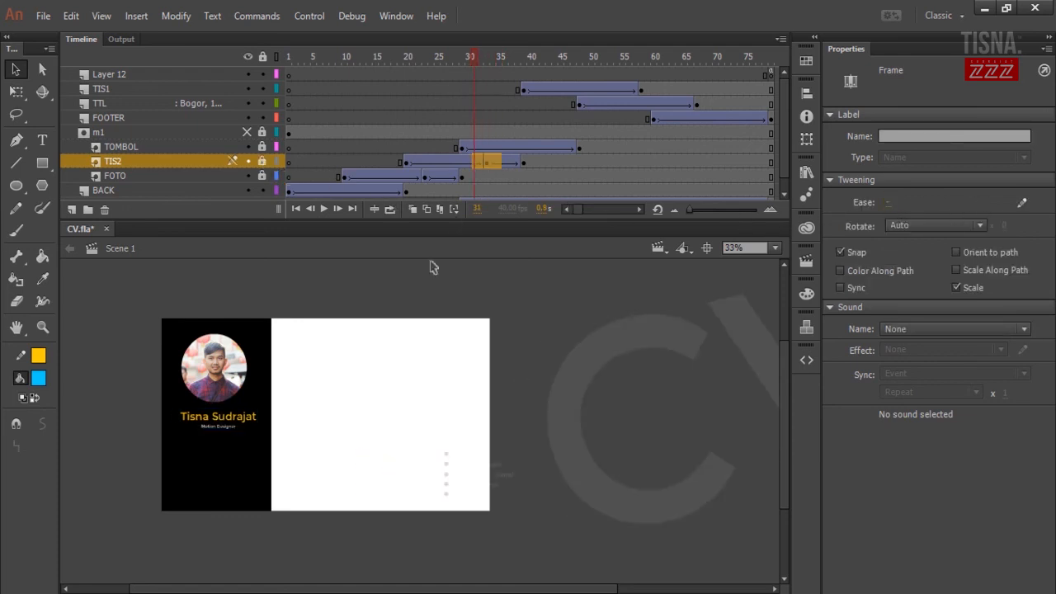
left_click(589, 379)
key("Return")
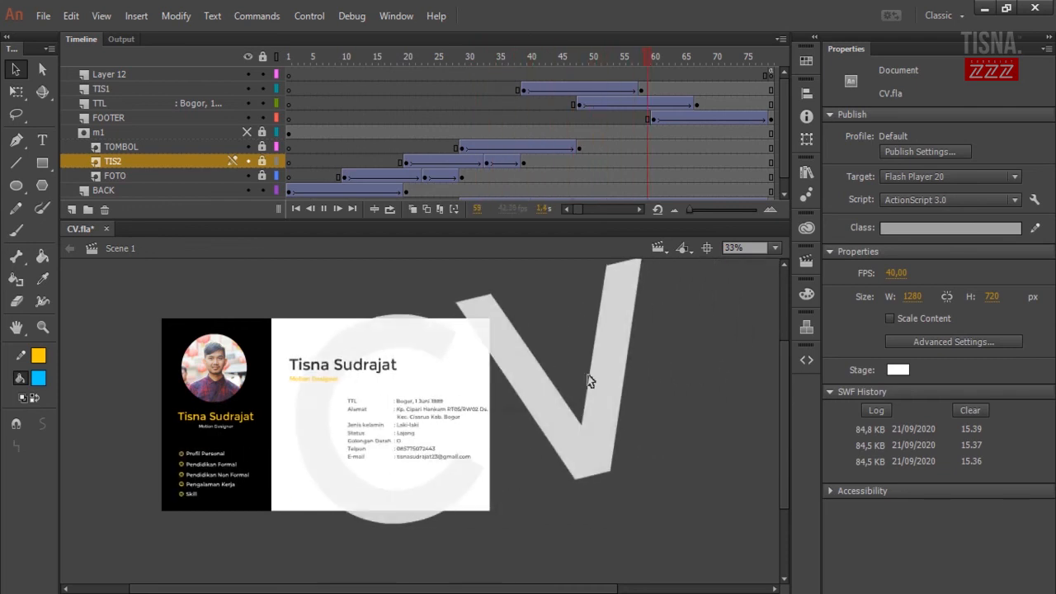
Step: Insert a keyframe at frame 41 on the TOMBOL layer, nudge the menu buttons left past their resting position, and lock the layer
left_click(535, 148)
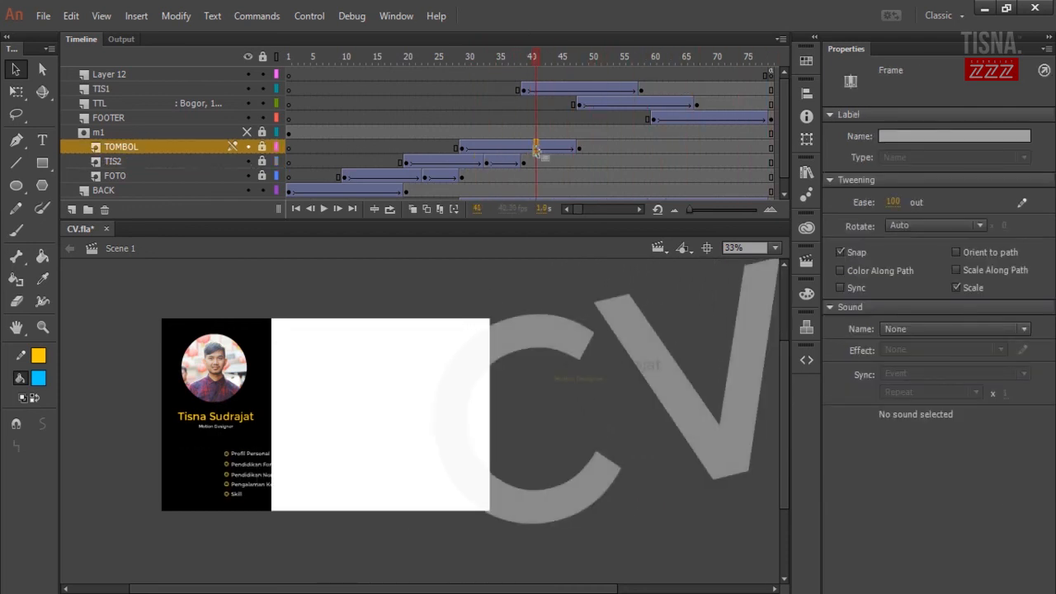
right_click(535, 149)
left_click(561, 263)
left_click(537, 150)
key("shift+Left")
key("shift+Left")
key("shift+Left")
key("shift+Left")
key("shift+Left")
key("shift+Left")
key("shift+Left")
key("shift+Left")
key("shift+Left")
key("shift+Left")
key("shift+Left")
key("shift+Left")
key("shift+Left")
key("shift+Left")
key("shift+Left")
key("shift+Left")
key("shift+Left")
key("shift+Left")
key("shift+Left")
key("shift+Left")
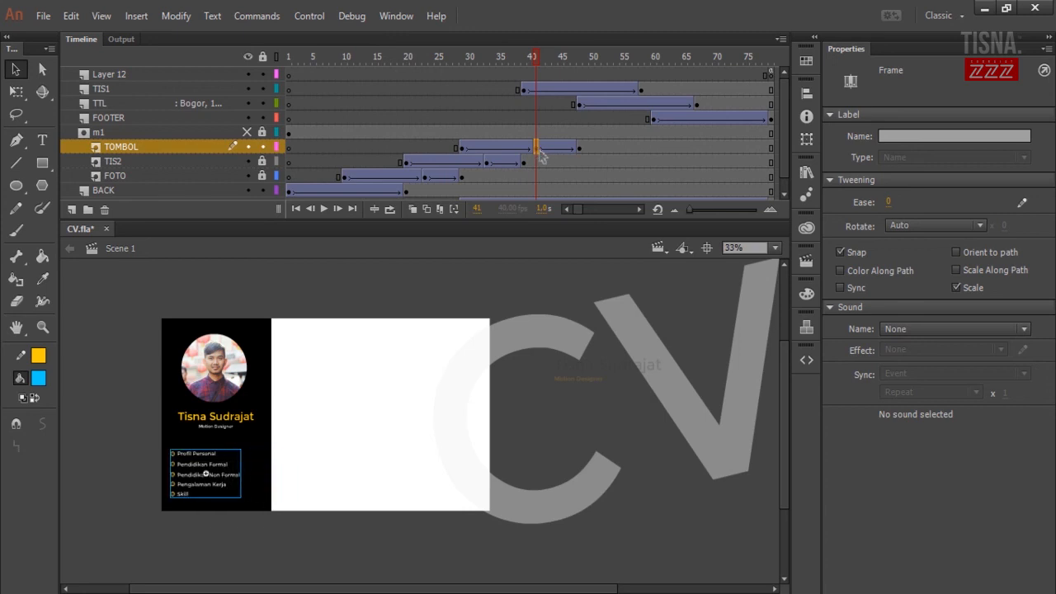
left_click(263, 146)
Step: Save the file, test the movie with the overshooting photo, name and menu, and close the preview
key("ctrl+s")
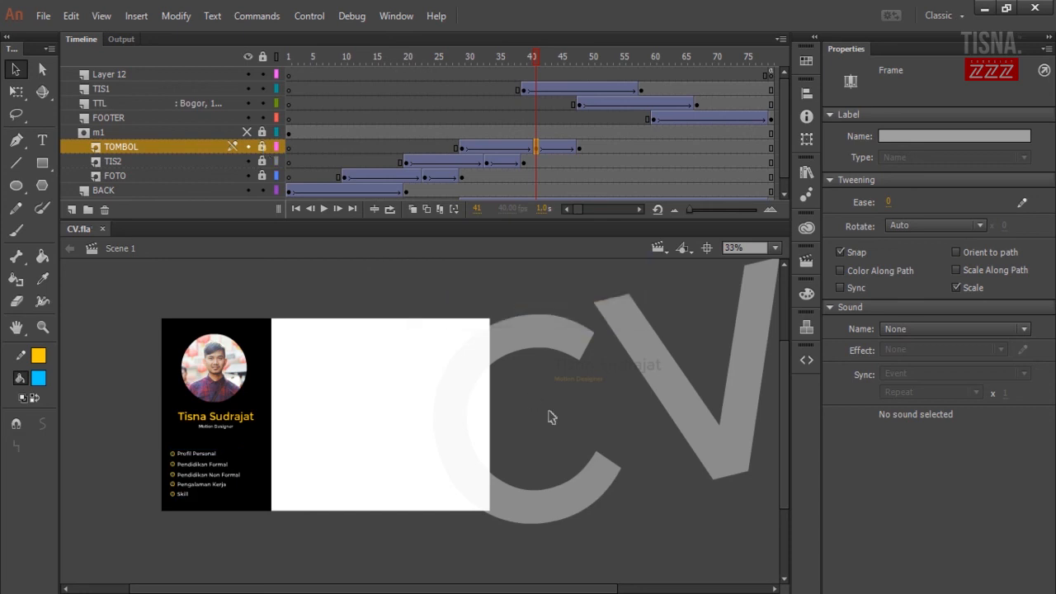
key("ctrl+Return")
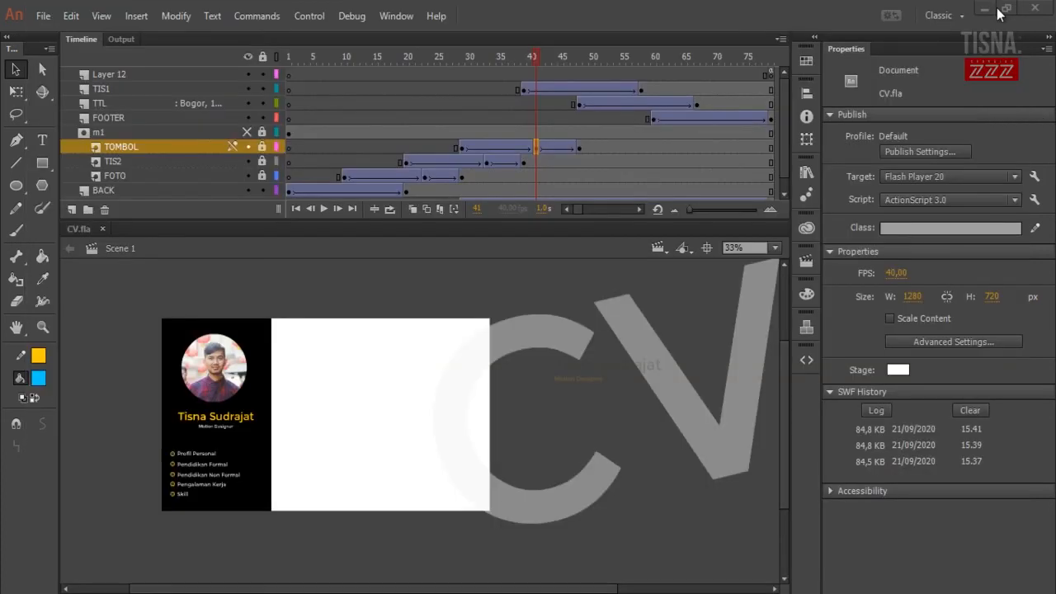
left_click(997, 8)
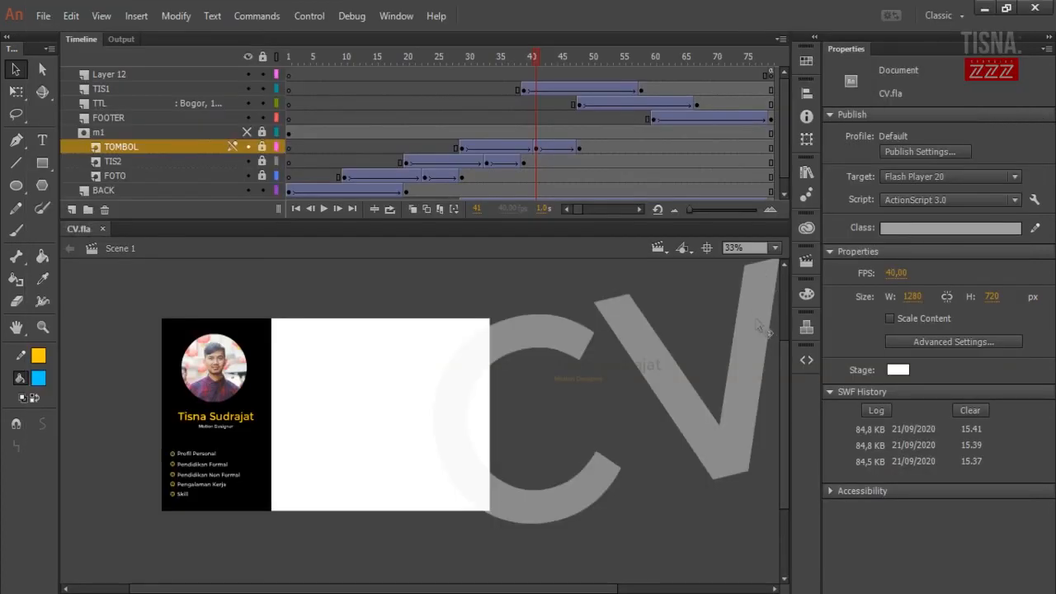
Step: Set the document's frame rate to 30 fps and test the movie at the new speed
left_click(892, 274)
type("30")
key("Return")
key("ctrl+Return")
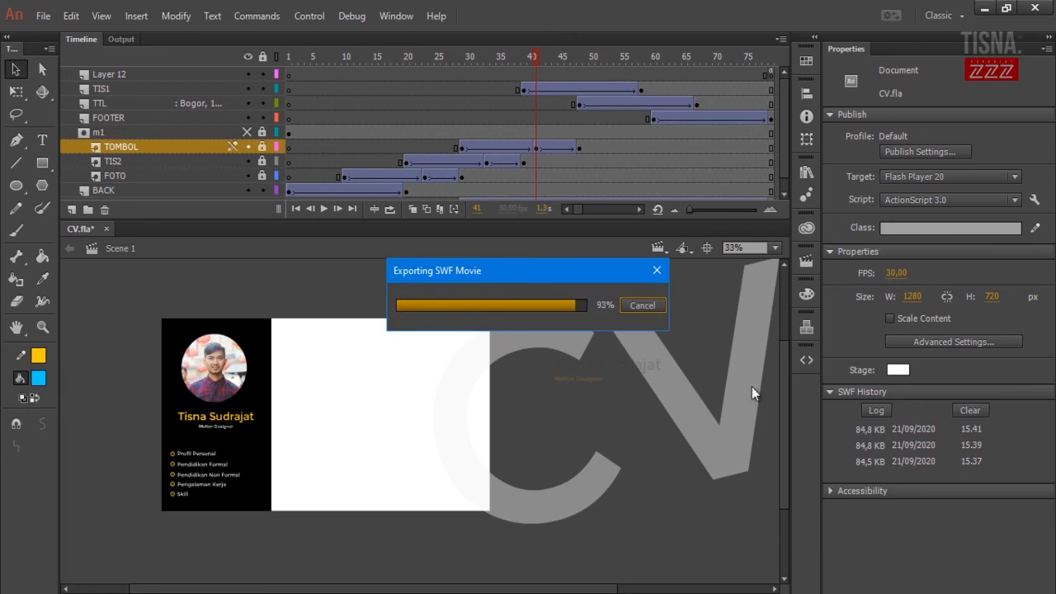